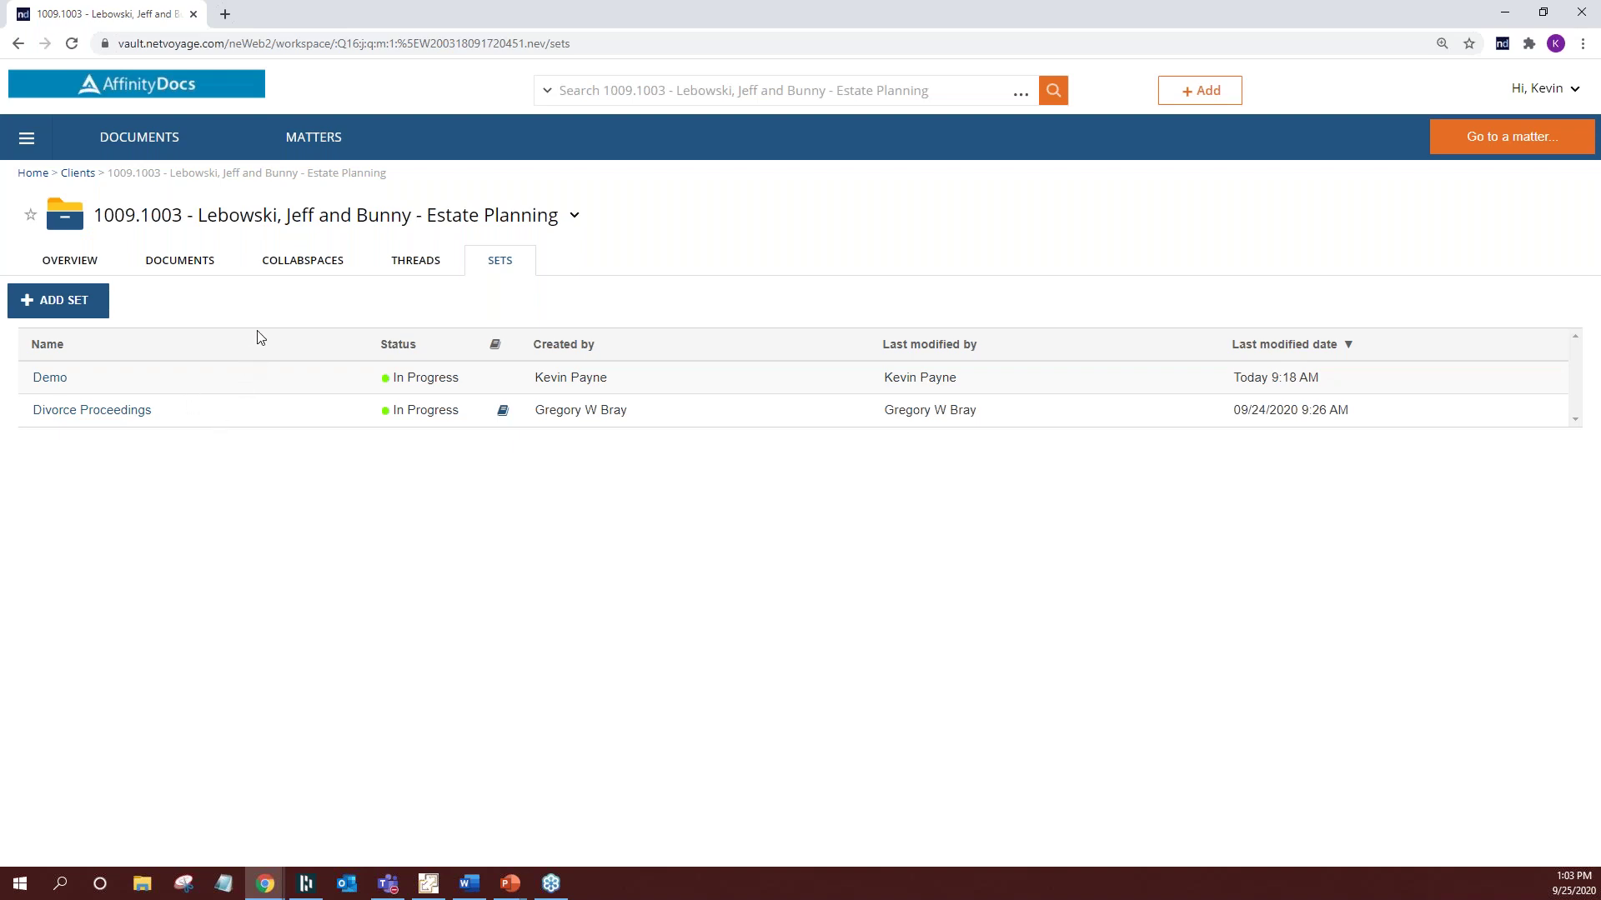
Add a new set named "Case 2" to the estate planning matter
{"action": "left_click", "coordinate": [65, 302]}
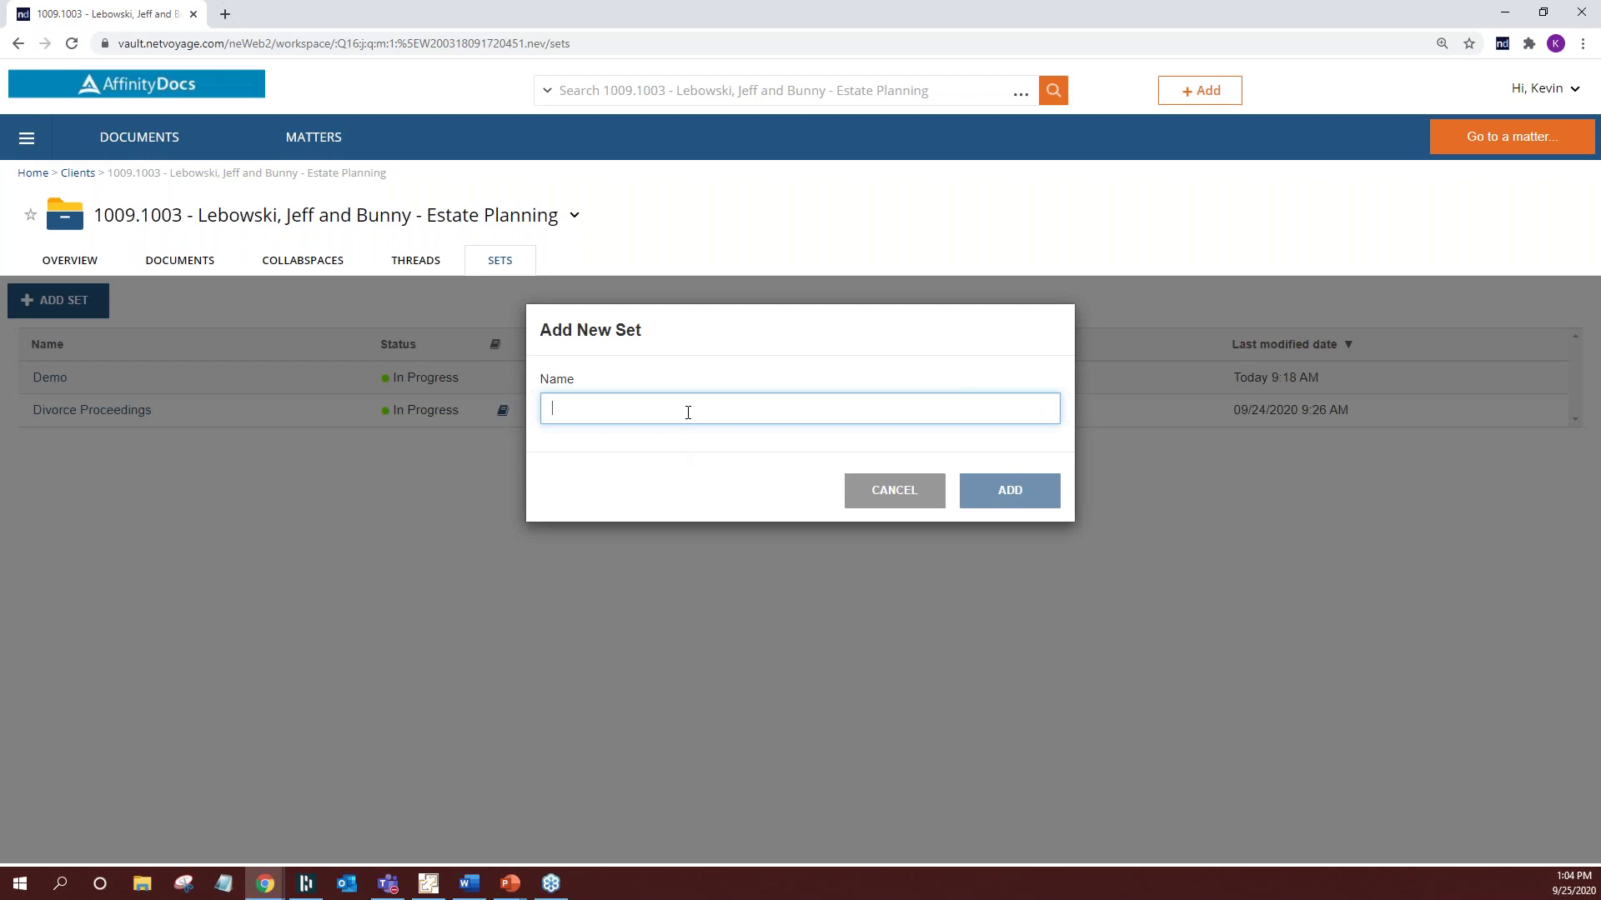
{"action": "type", "text": "Case 2"}
{"action": "left_click", "coordinate": [1033, 493]}
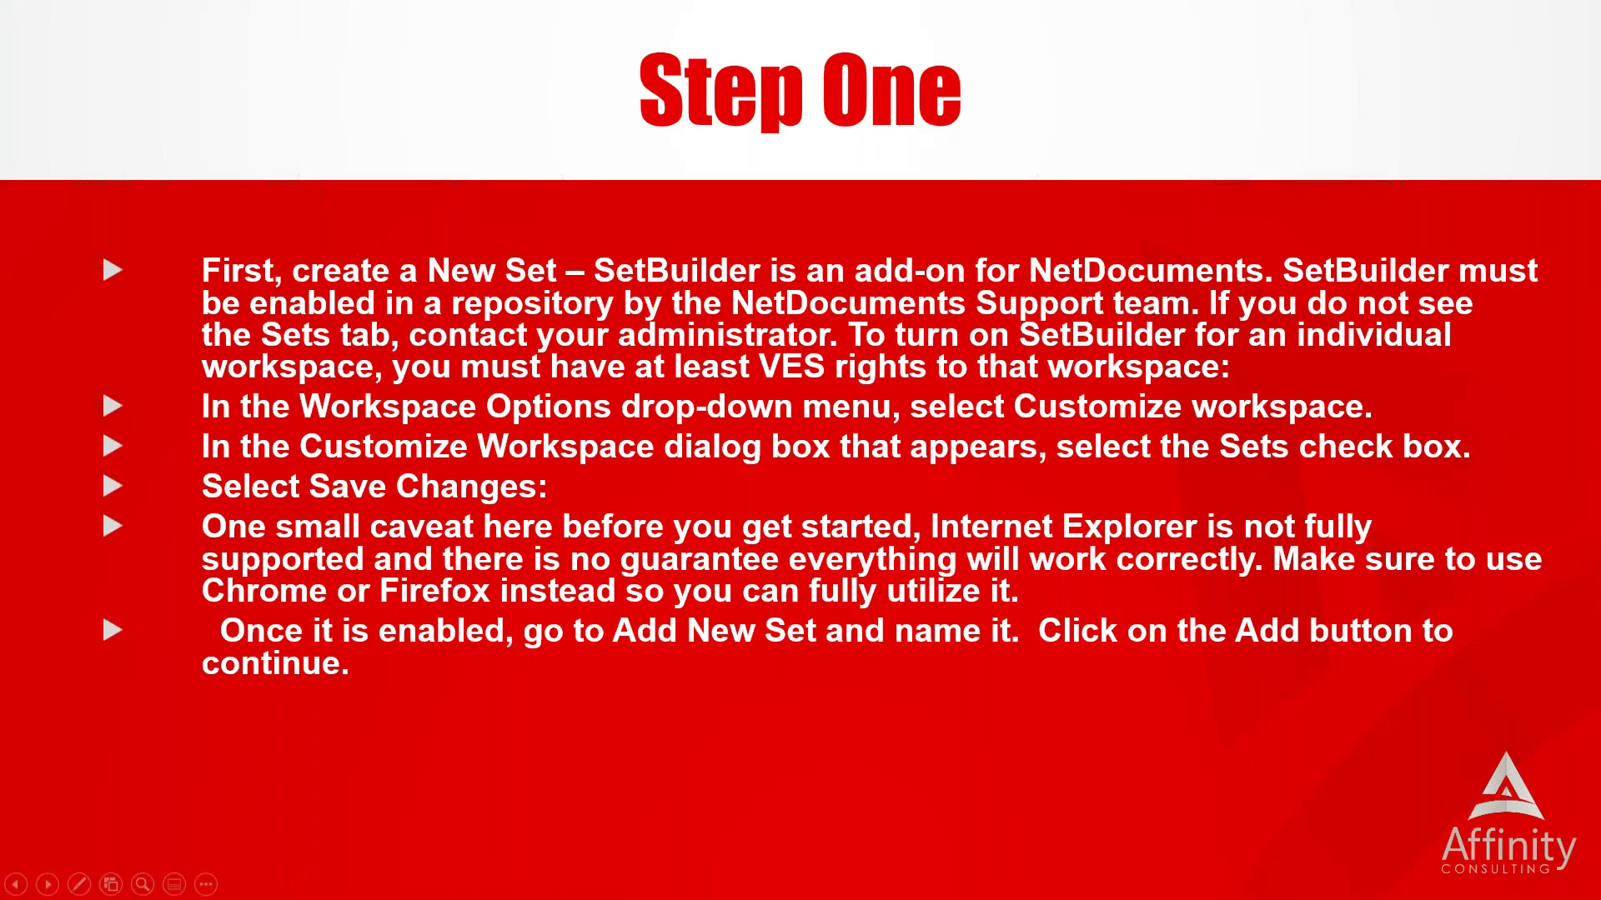
{"action": "key", "text": "Right"}
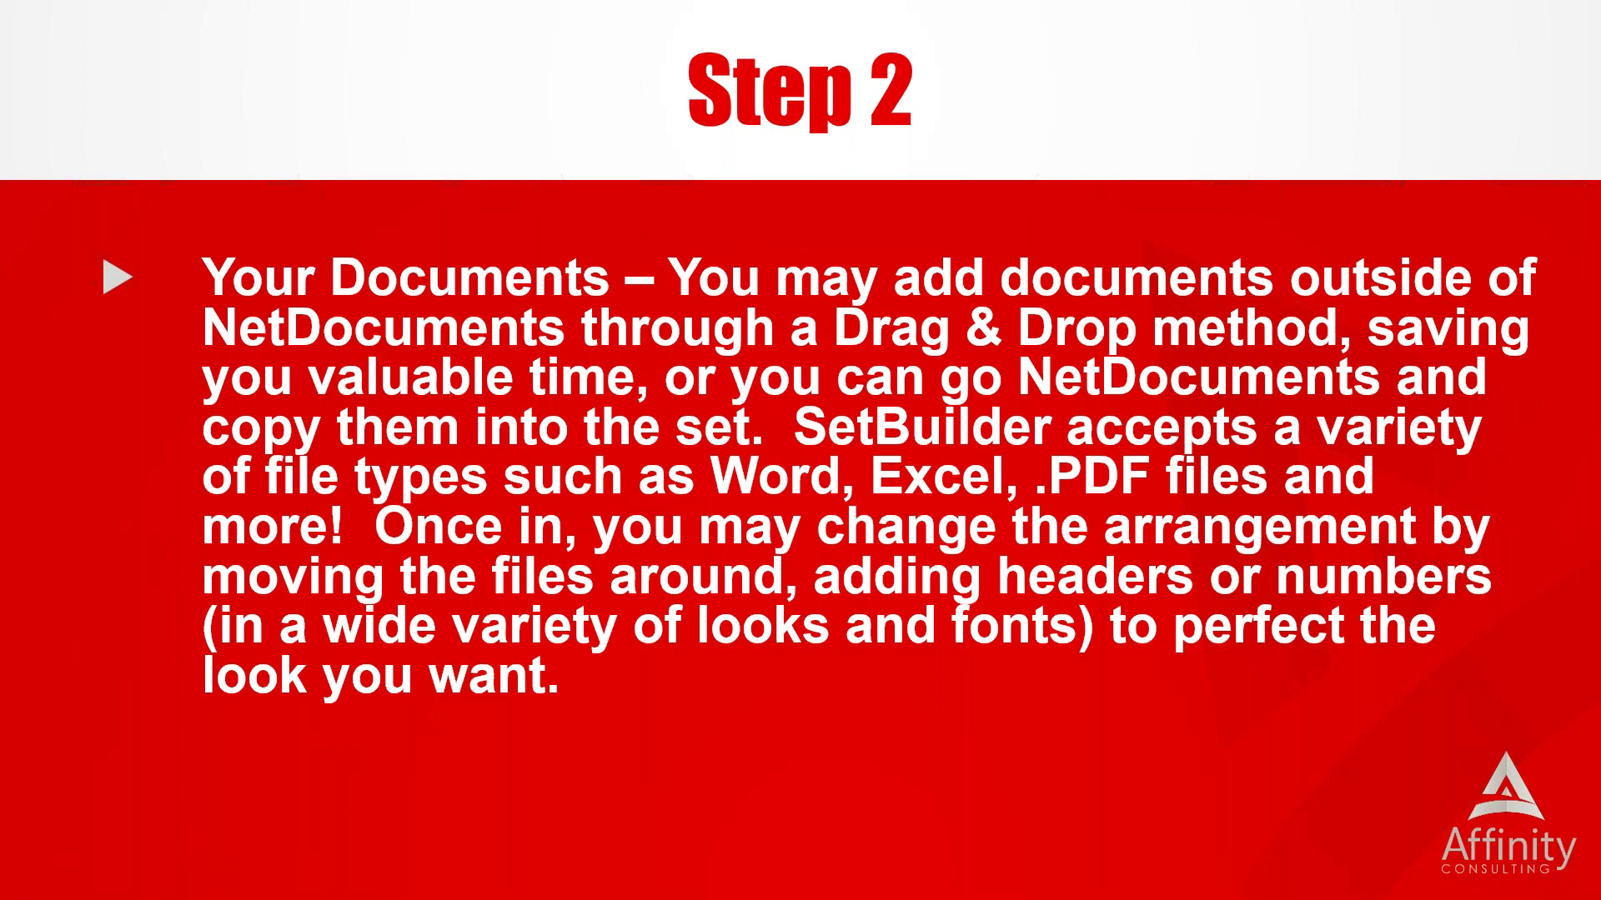
{"action": "key", "text": "alt+Tab"}
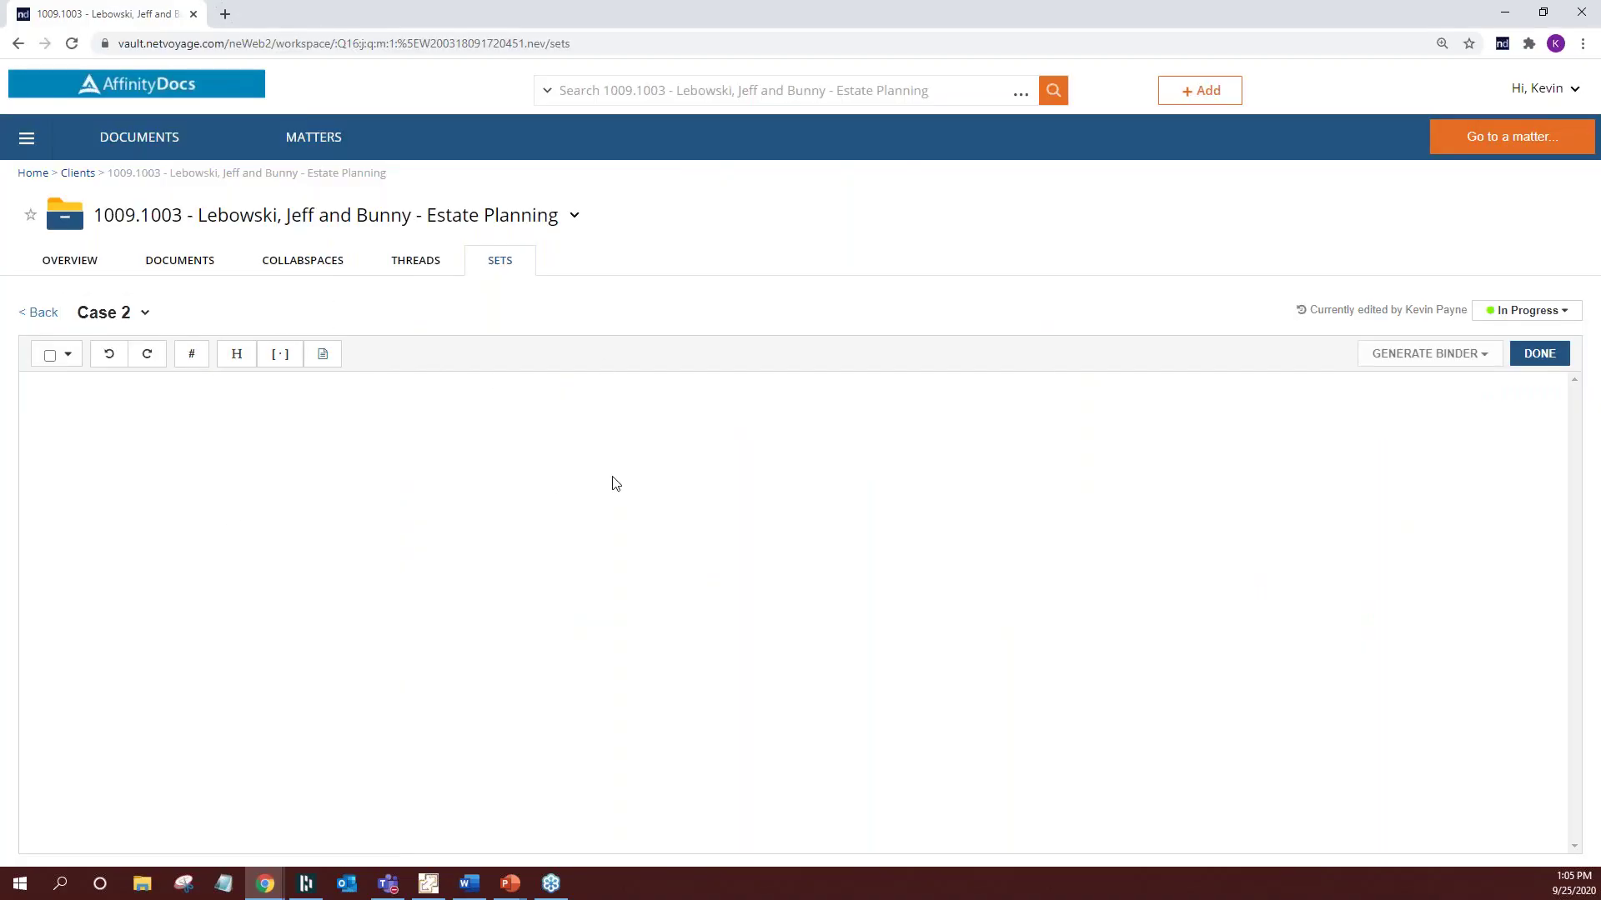
Add a header reading "Case 2" to the empty set
{"action": "left_click", "coordinate": [70, 357]}
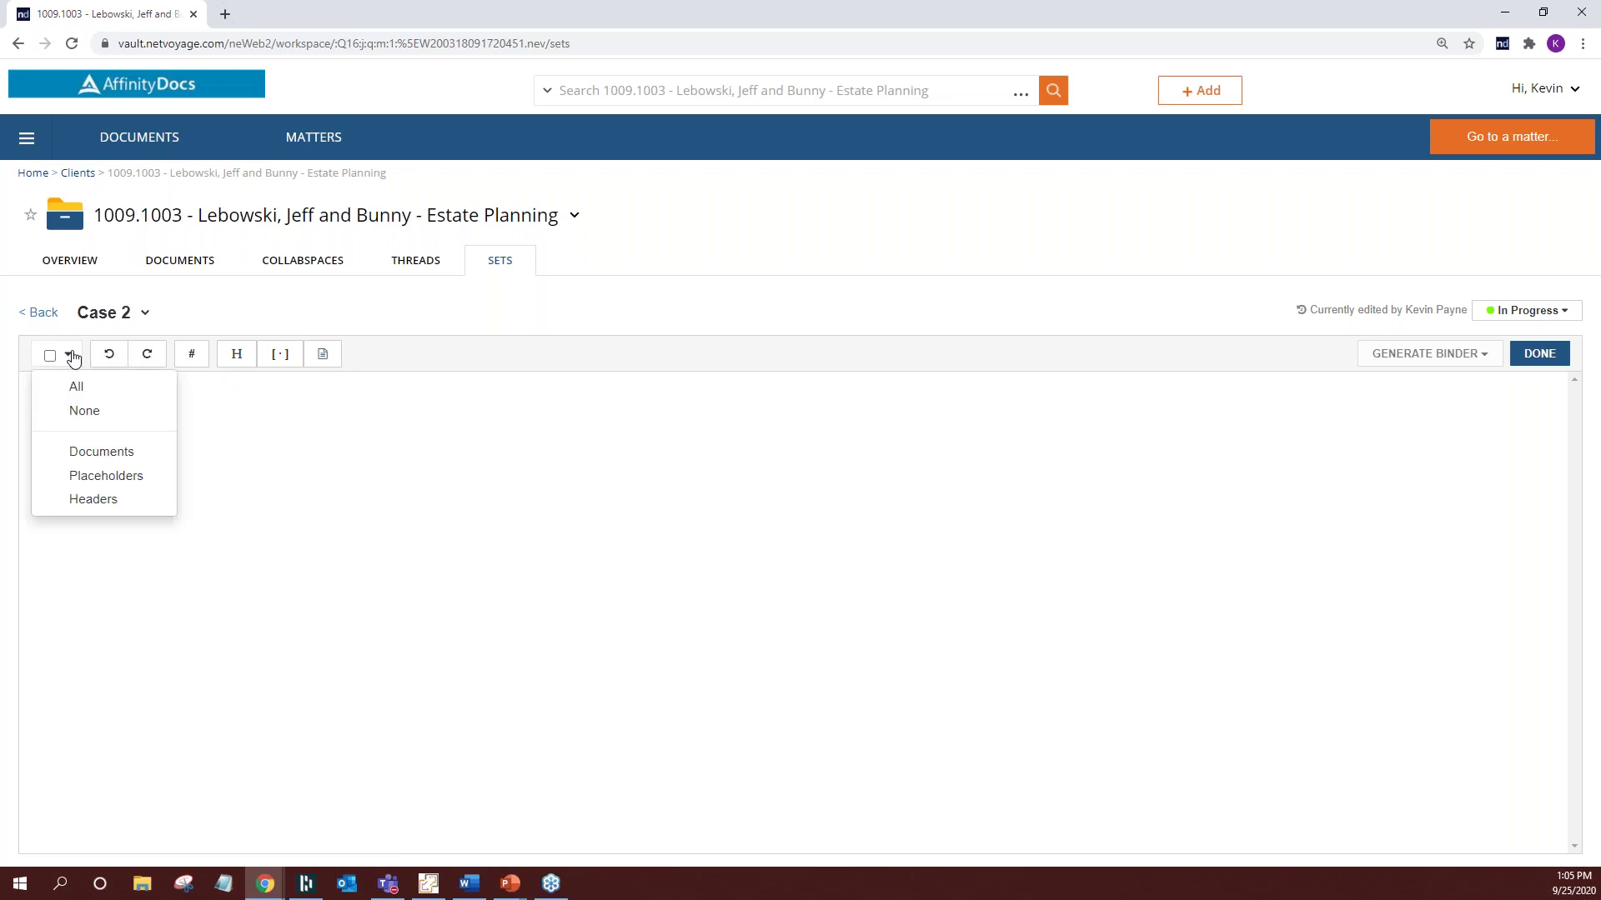
{"action": "left_click", "coordinate": [237, 357]}
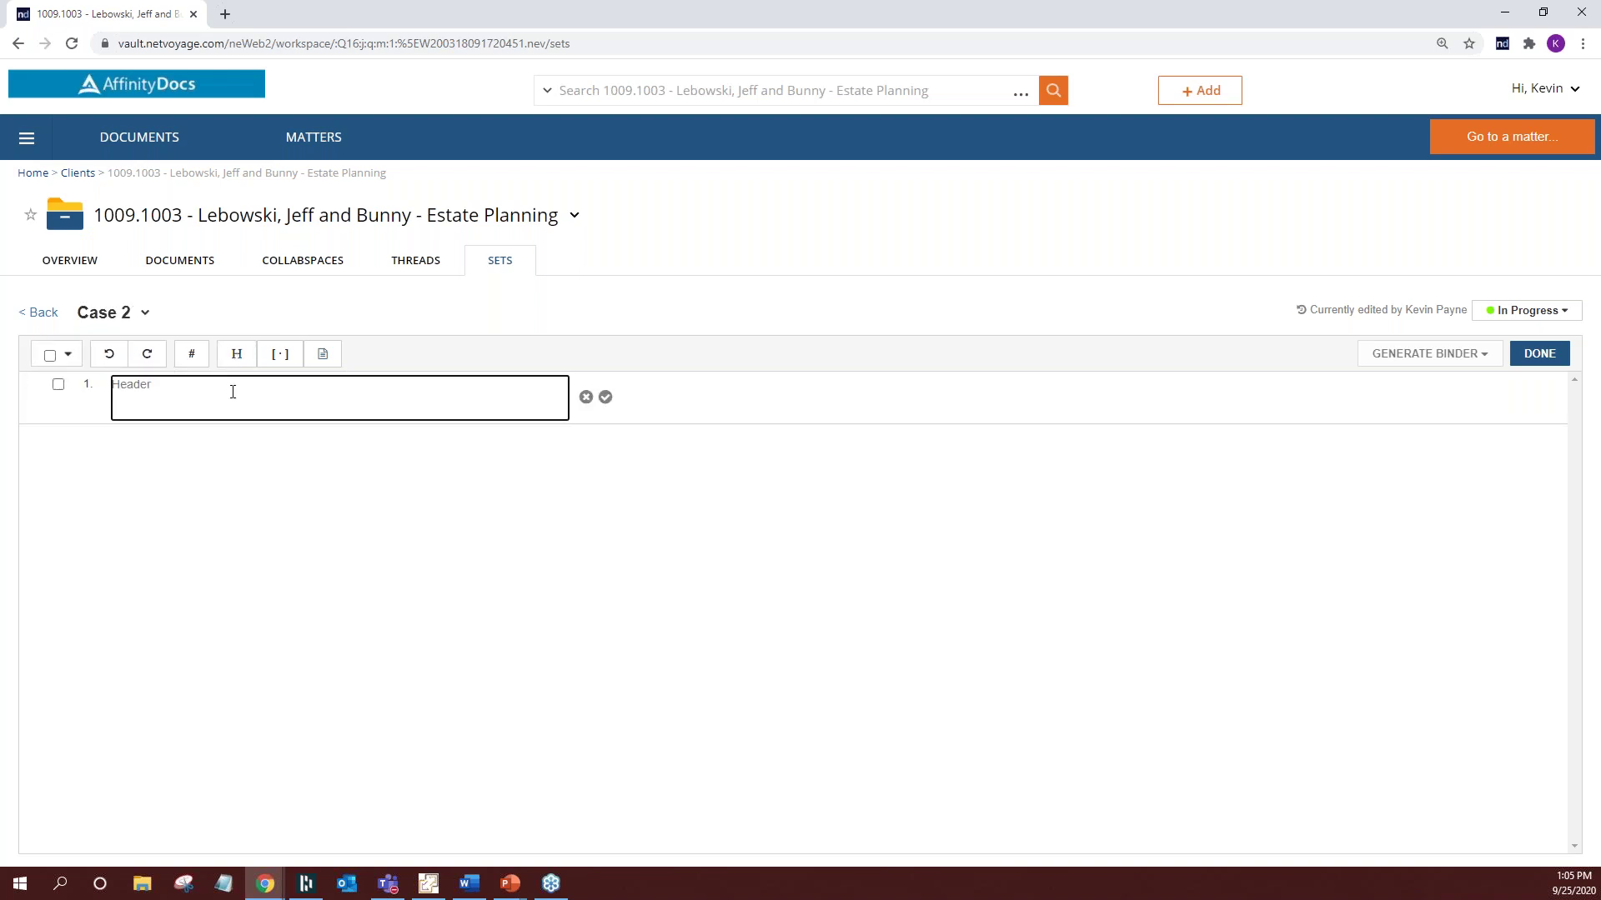
{"action": "type", "text": "Coase 2"}
{"action": "key", "text": "Return"}
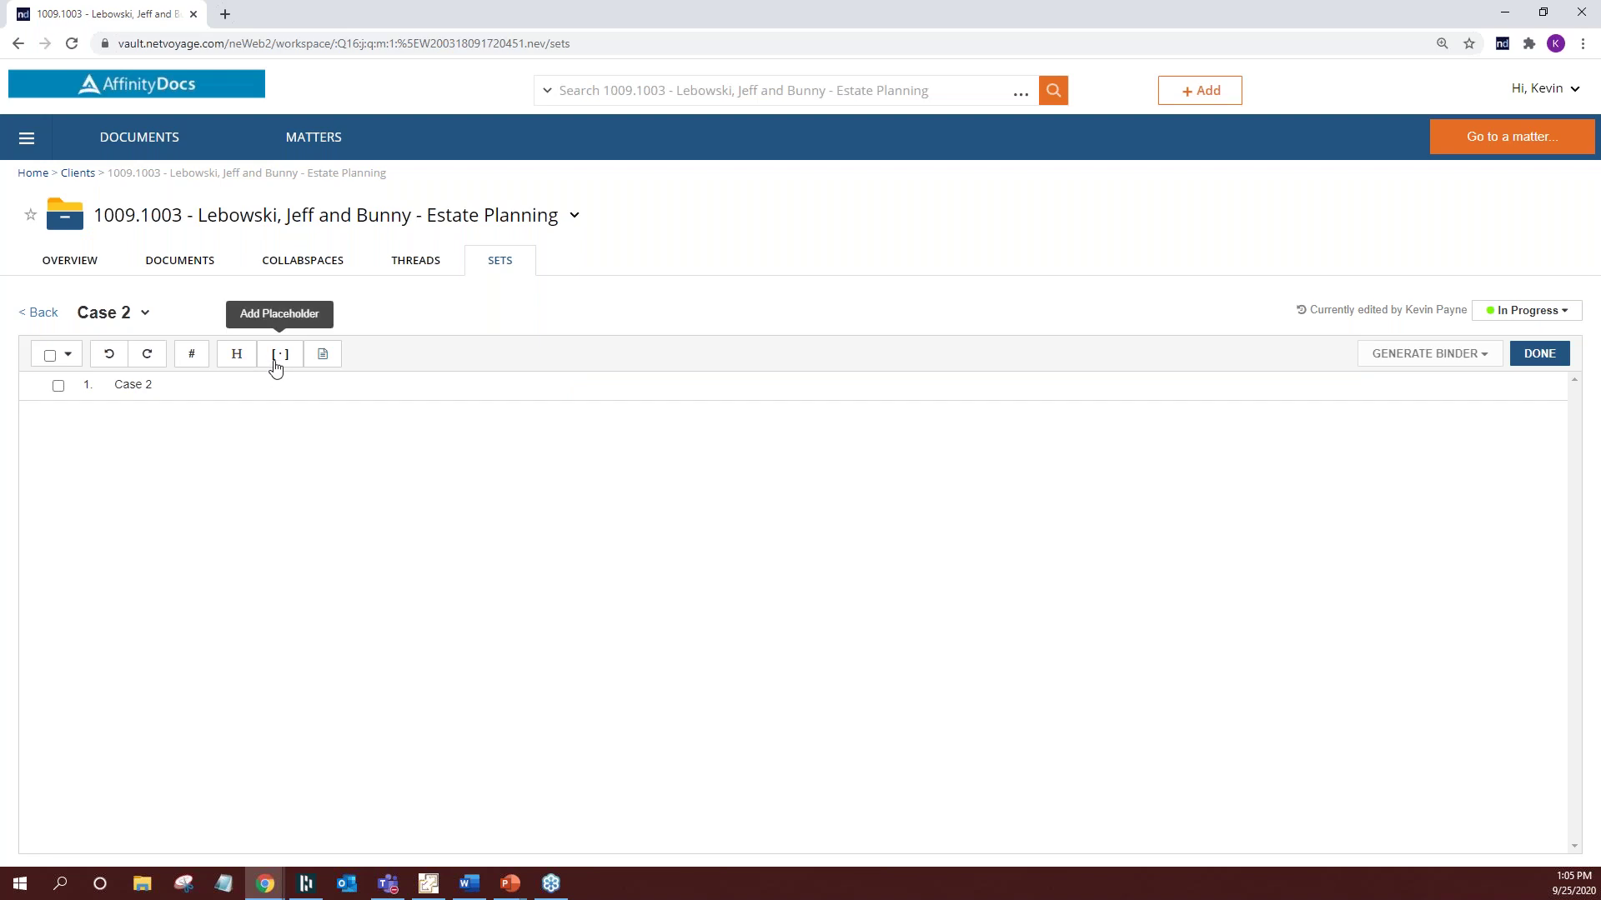
Copy the first client cover letter from the workspace's Correspondence folder into the set
{"action": "left_click", "coordinate": [325, 356]}
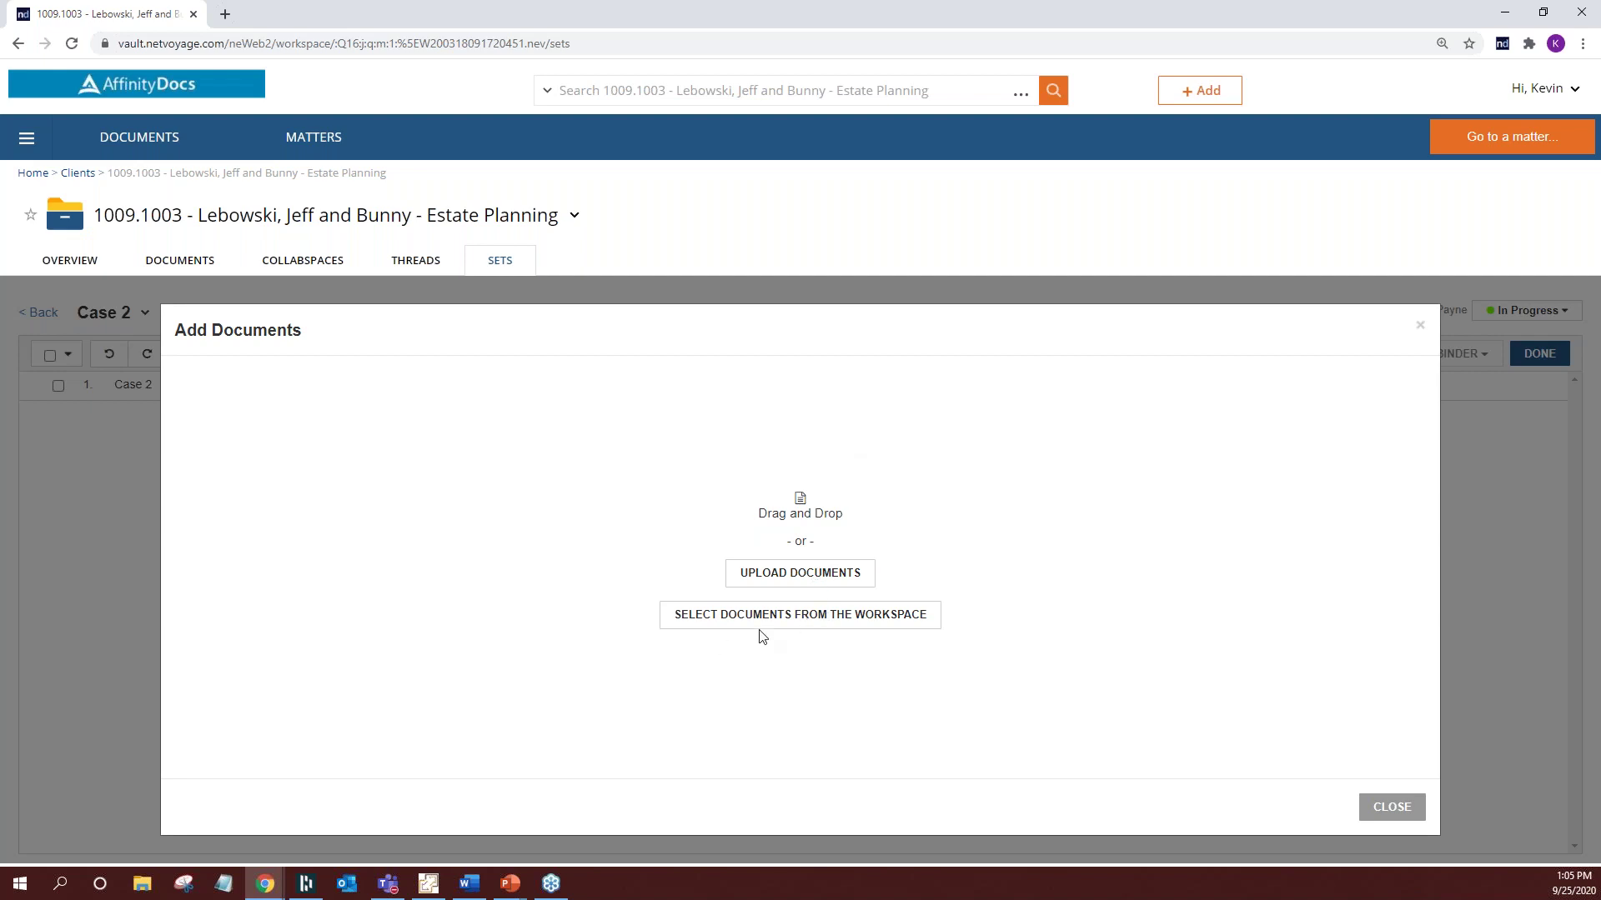
{"action": "left_click", "coordinate": [812, 621]}
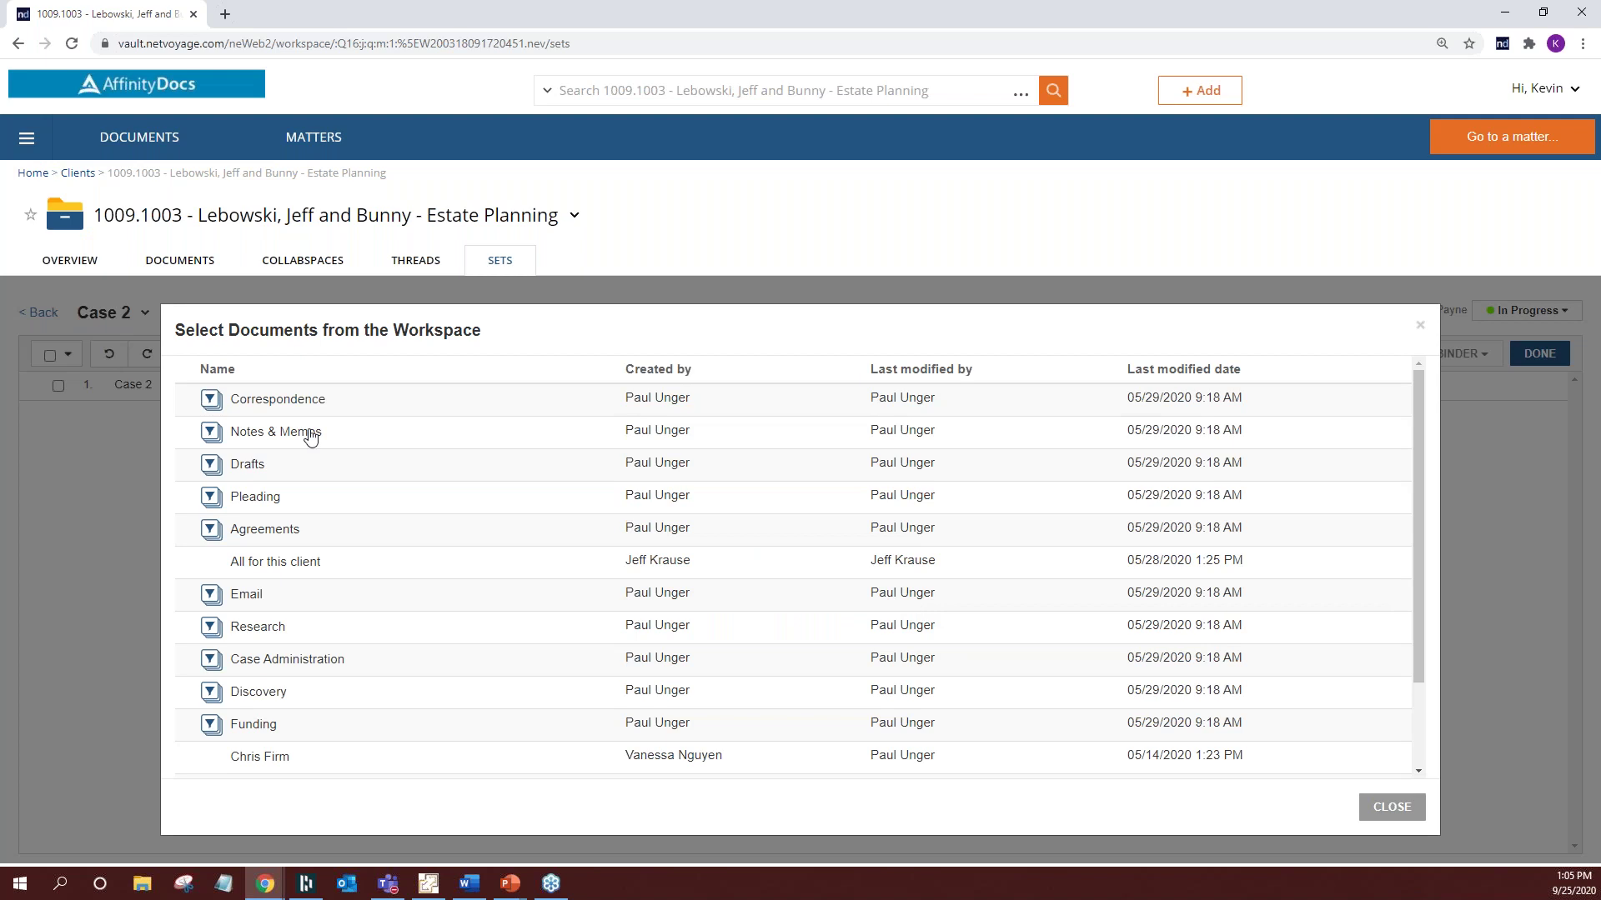
{"action": "left_click", "coordinate": [315, 400]}
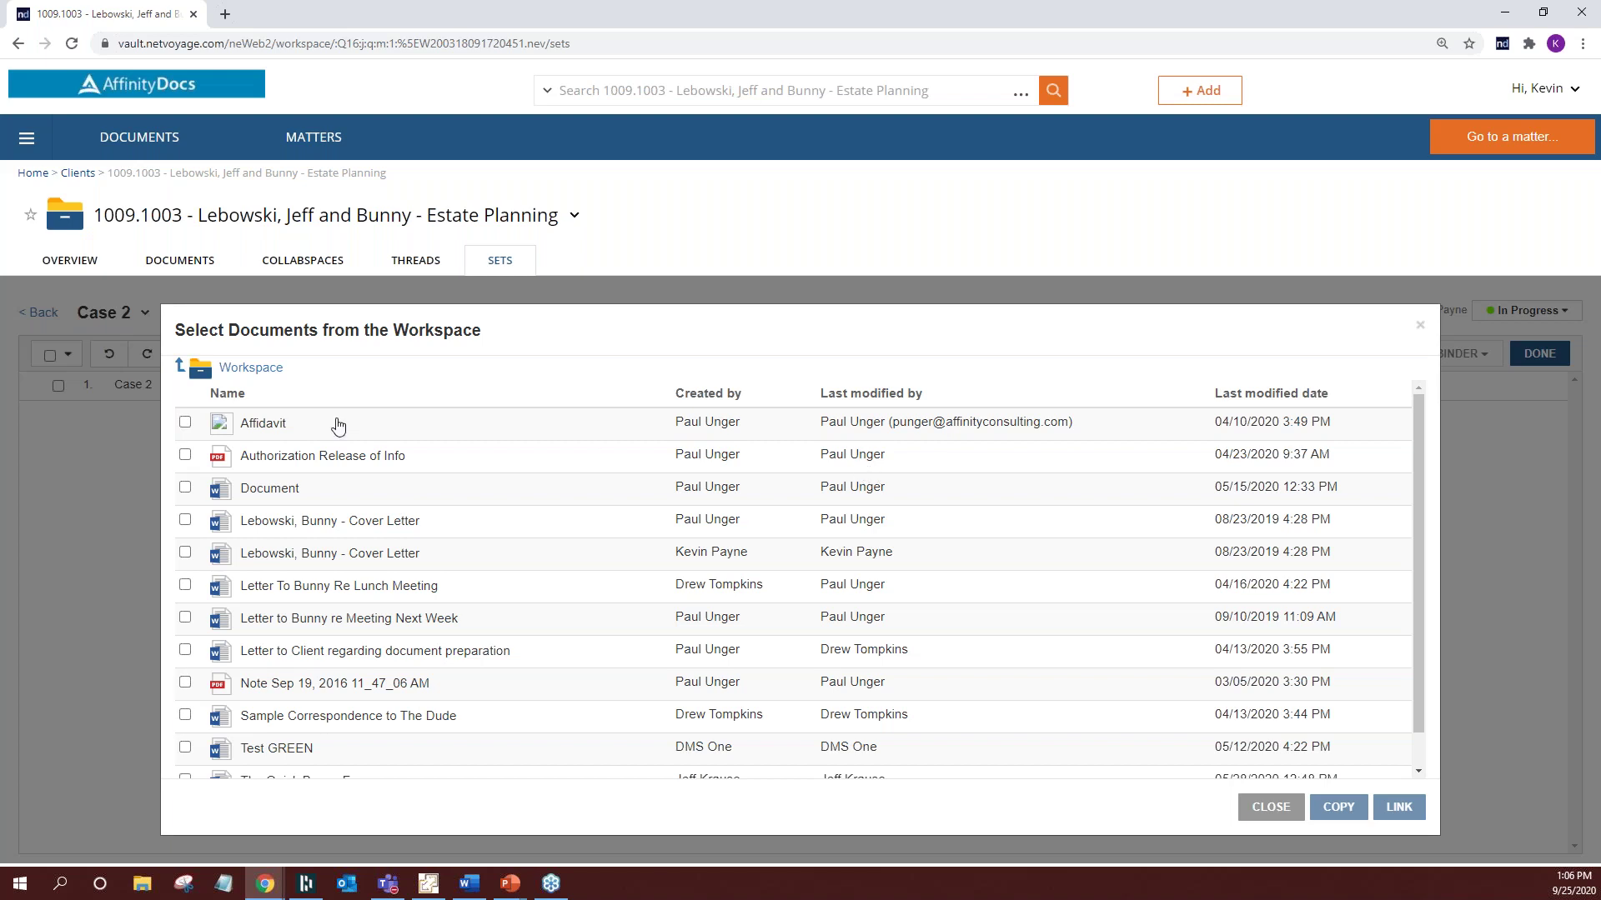
{"action": "left_click", "coordinate": [185, 487]}
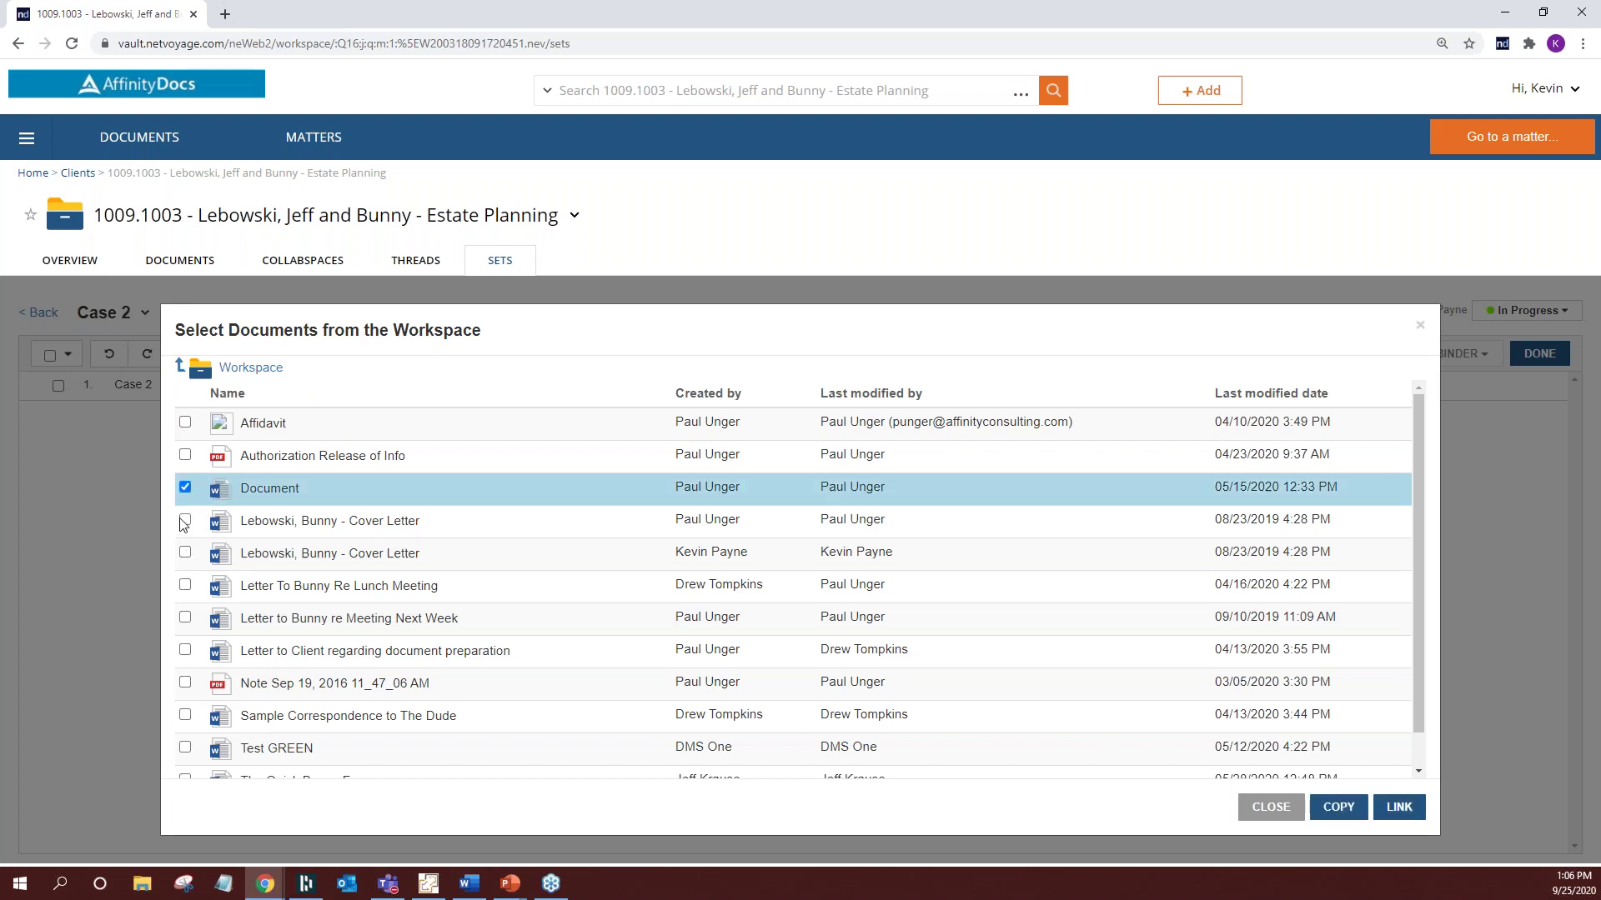
{"action": "left_click", "coordinate": [185, 520]}
{"action": "left_click", "coordinate": [185, 488]}
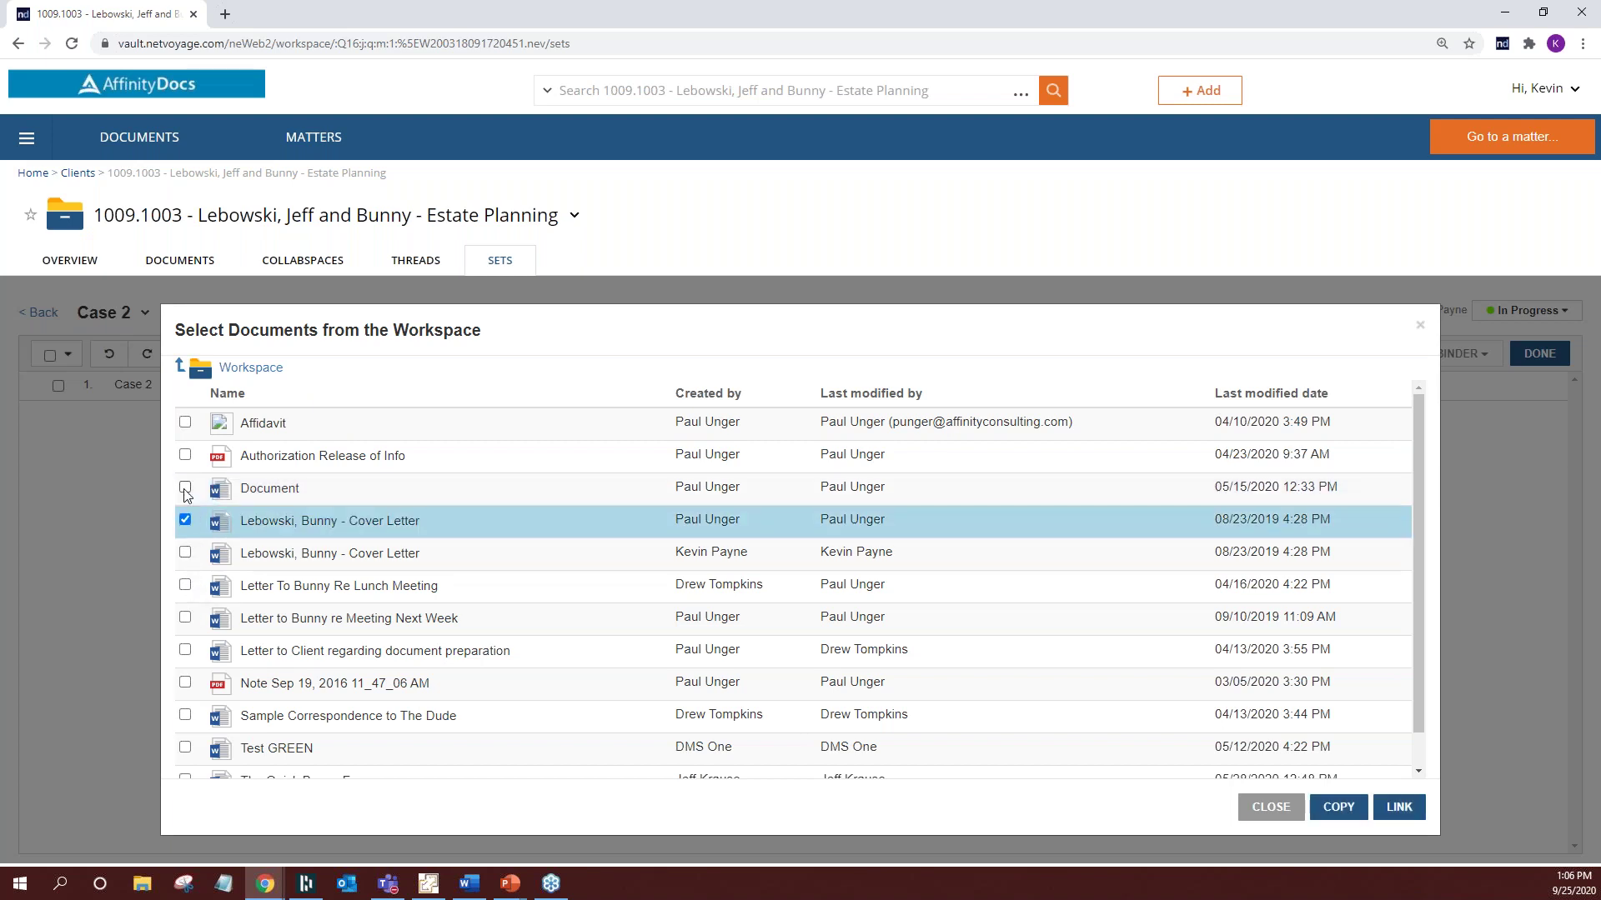
{"action": "left_click", "coordinate": [1331, 815]}
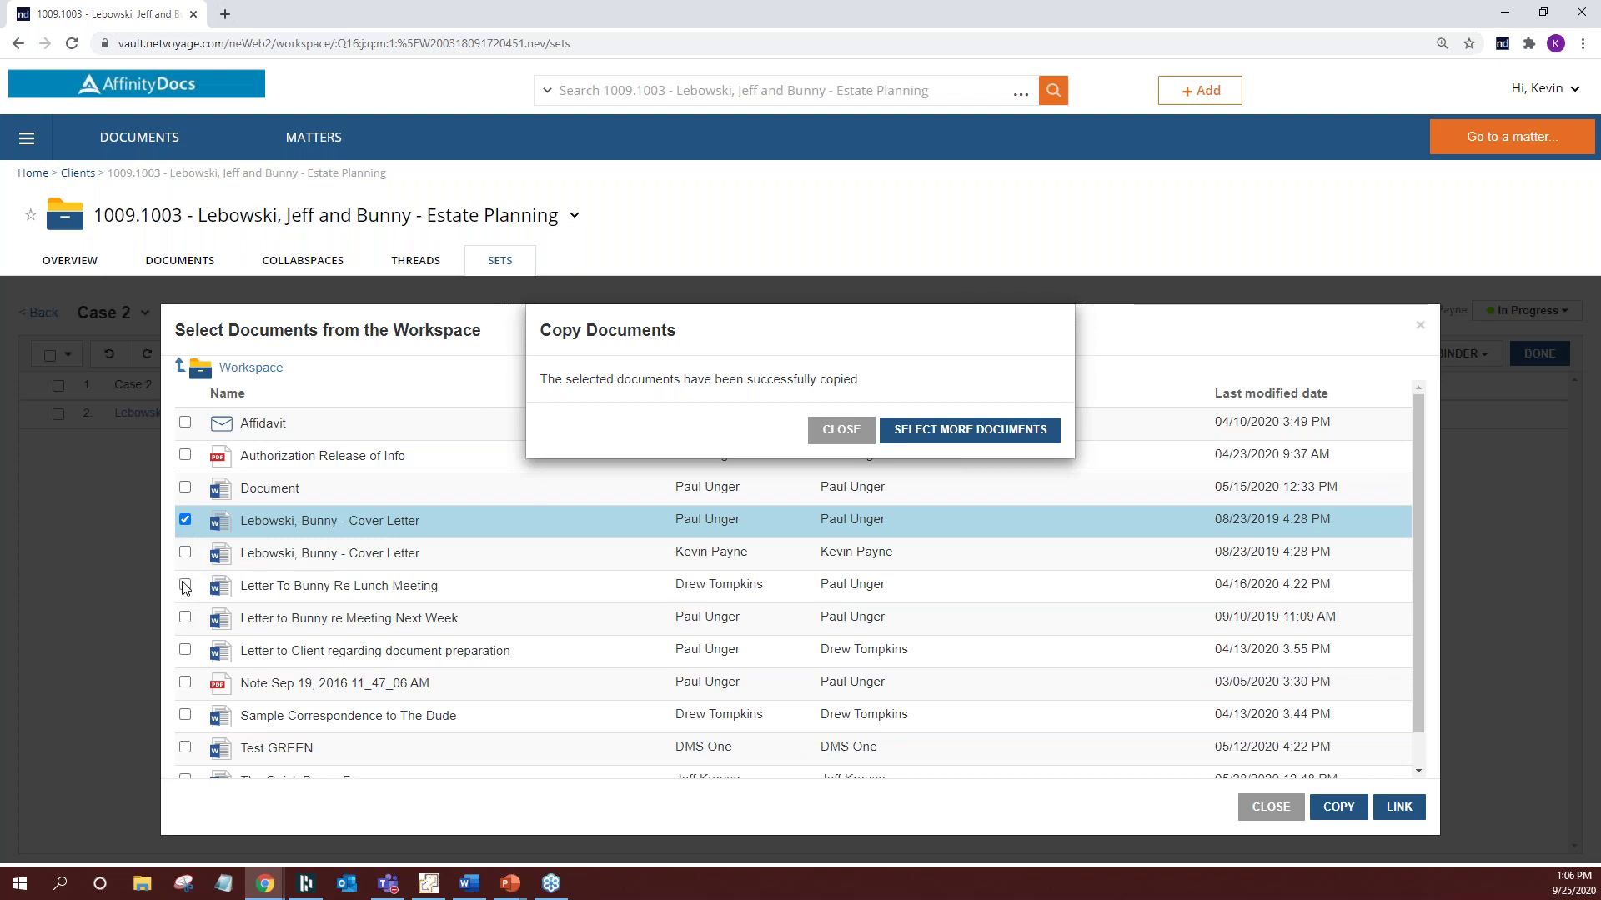
Copy the lunch meeting letter and the "Meeting Next Week" letter from Correspondence into the set
{"action": "left_click", "coordinate": [981, 438]}
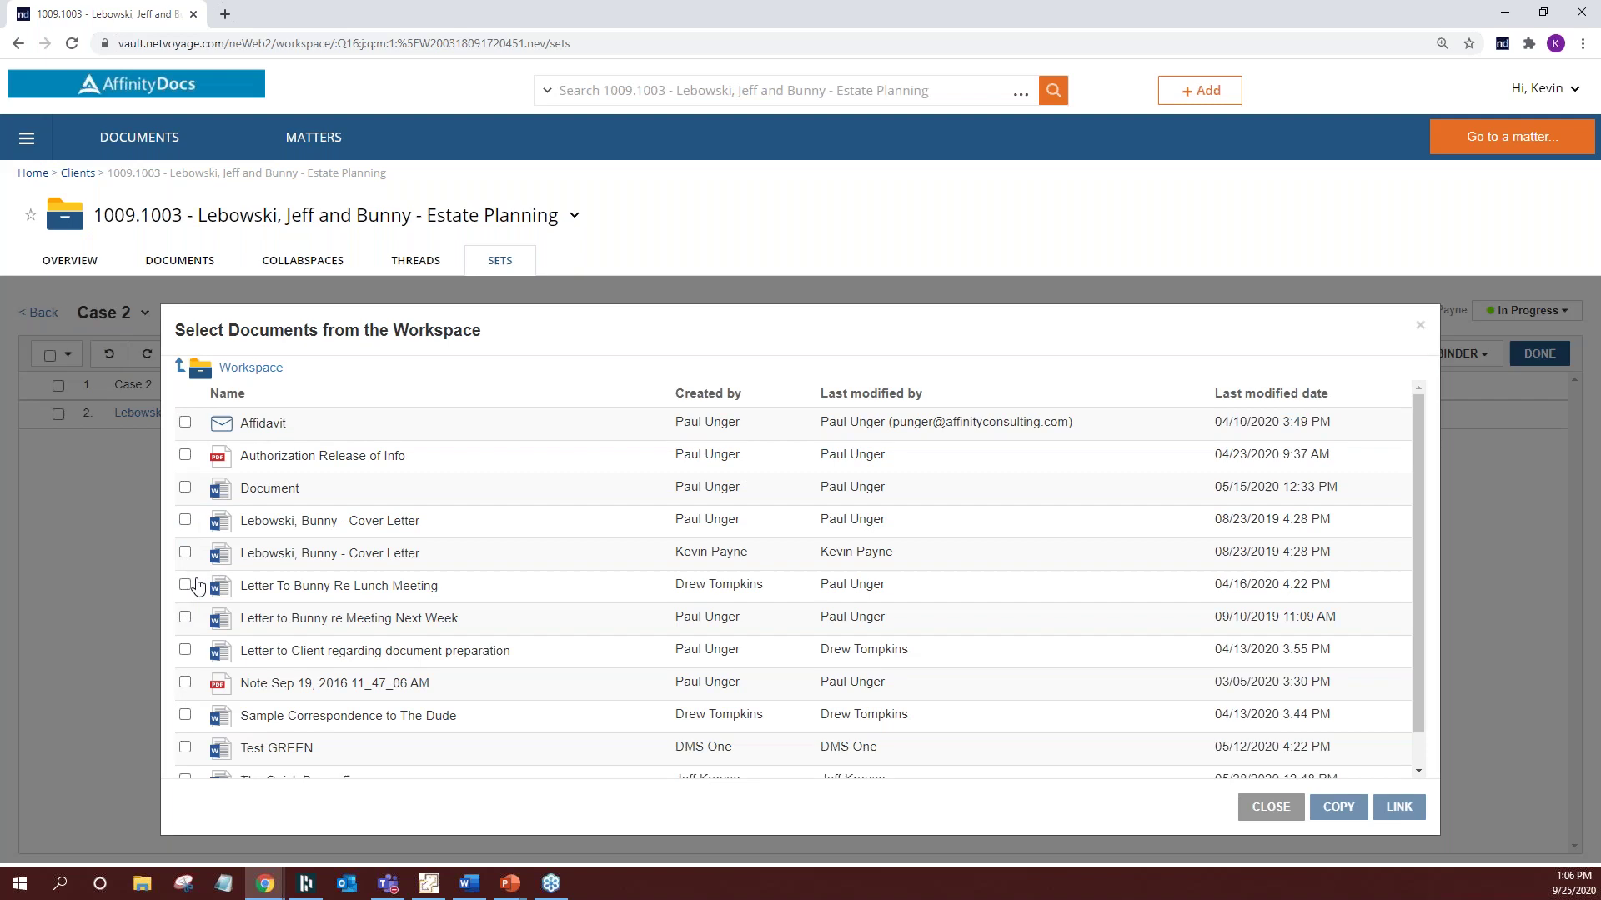
{"action": "left_click", "coordinate": [185, 584]}
{"action": "left_click", "coordinate": [185, 617]}
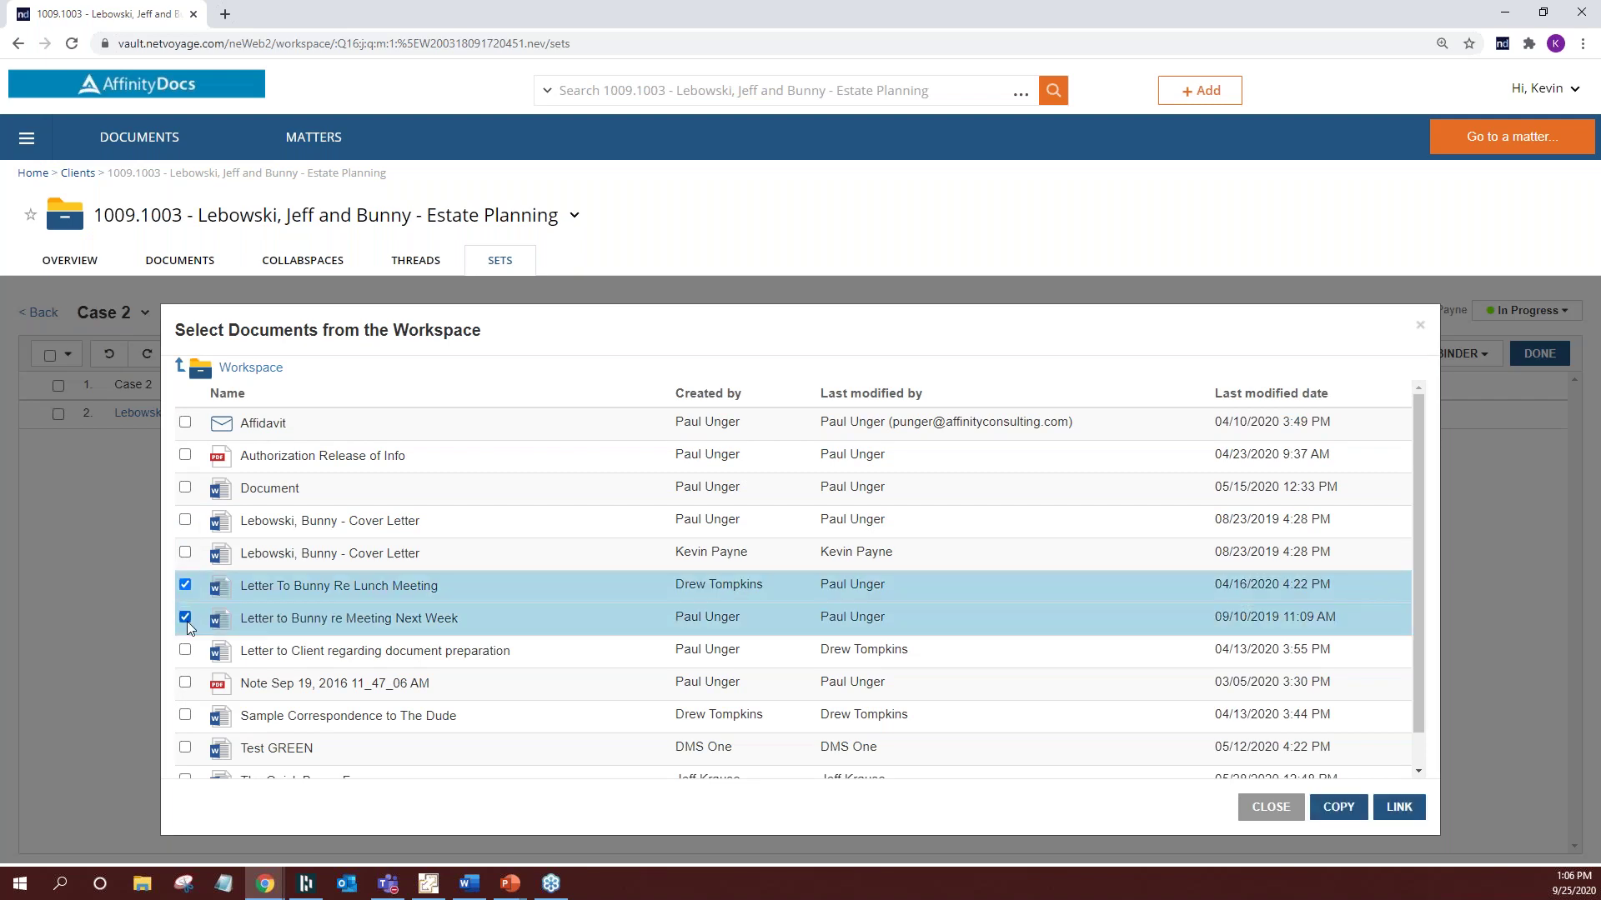
{"action": "left_click", "coordinate": [1332, 806]}
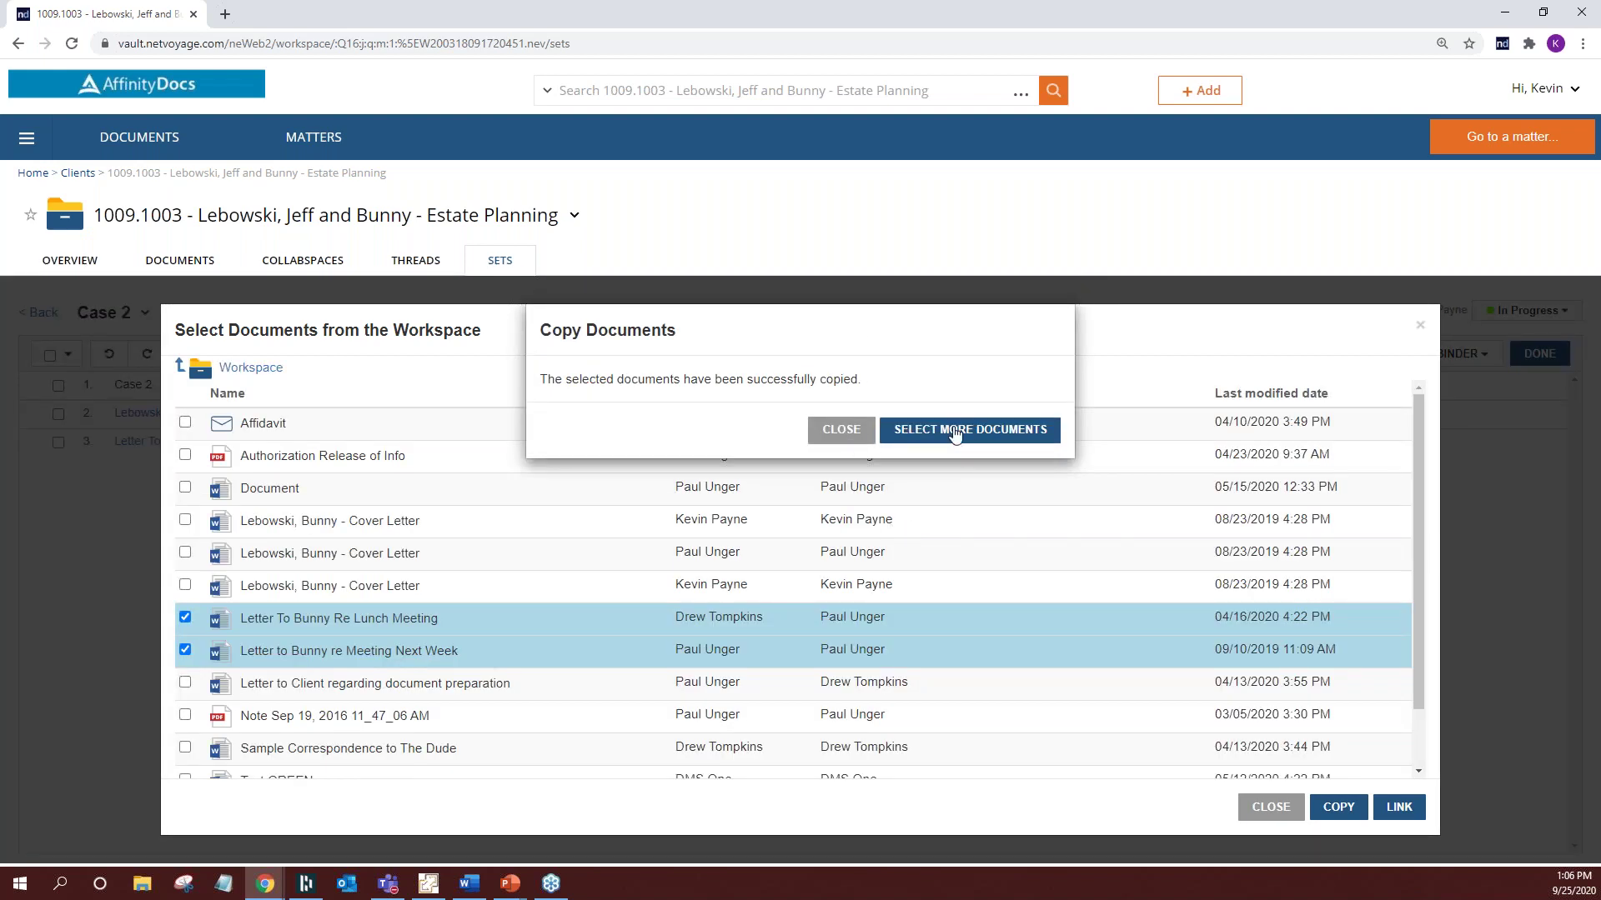
Copy the Medical Springing Power of Attorney and the Will directly below it from the Agreements folder into the set
{"action": "left_click", "coordinate": [955, 429]}
{"action": "left_click", "coordinate": [252, 369]}
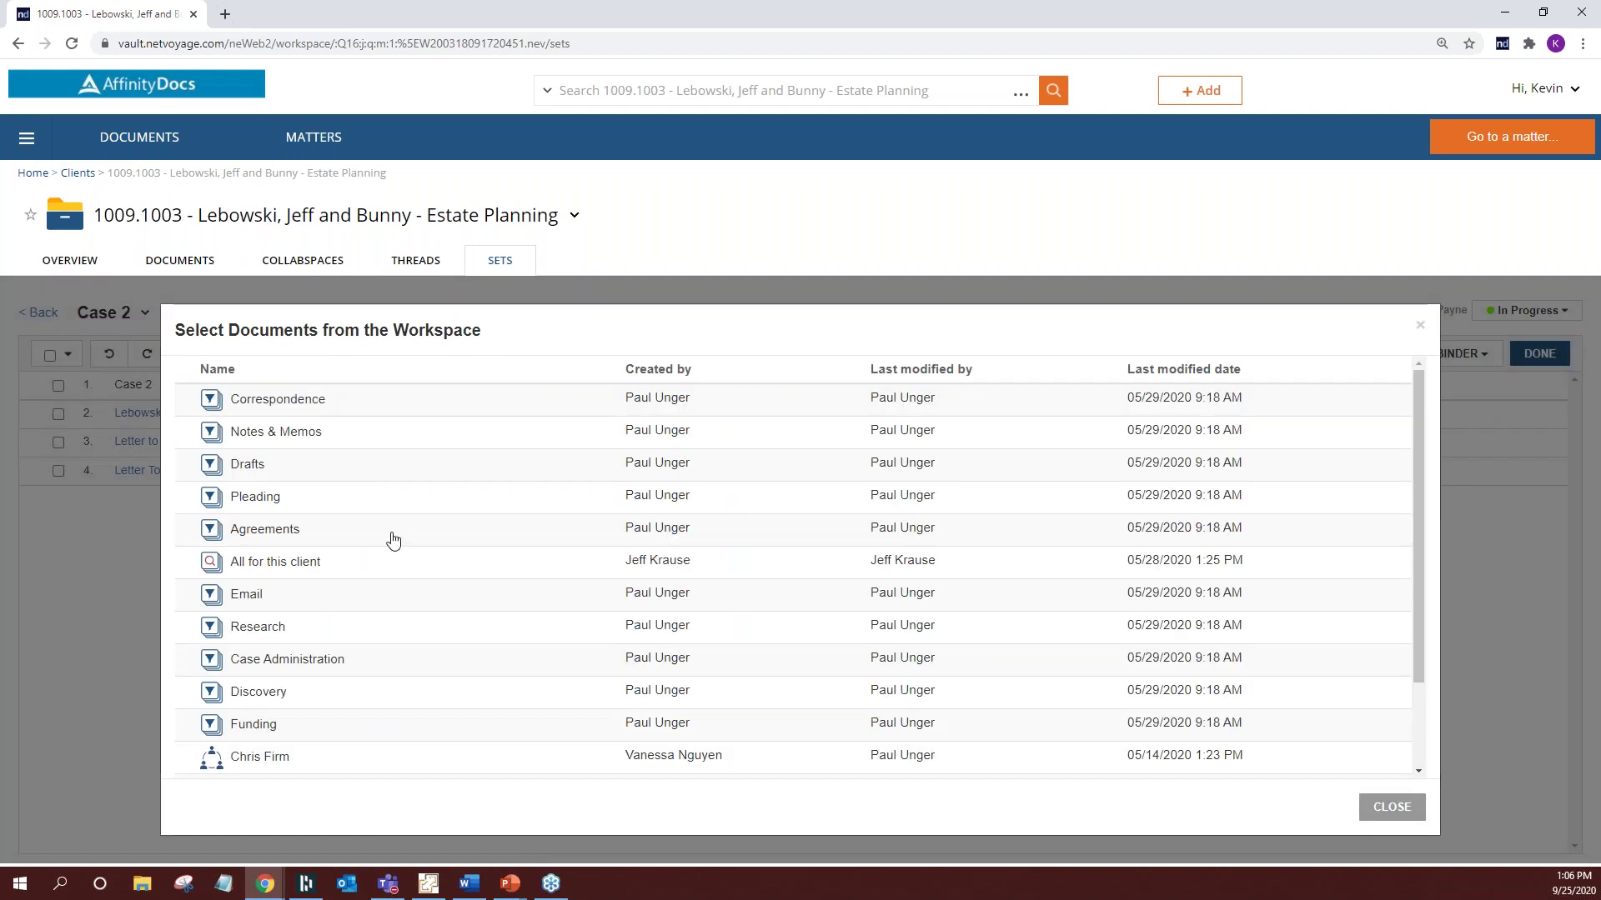
{"action": "left_click", "coordinate": [251, 536]}
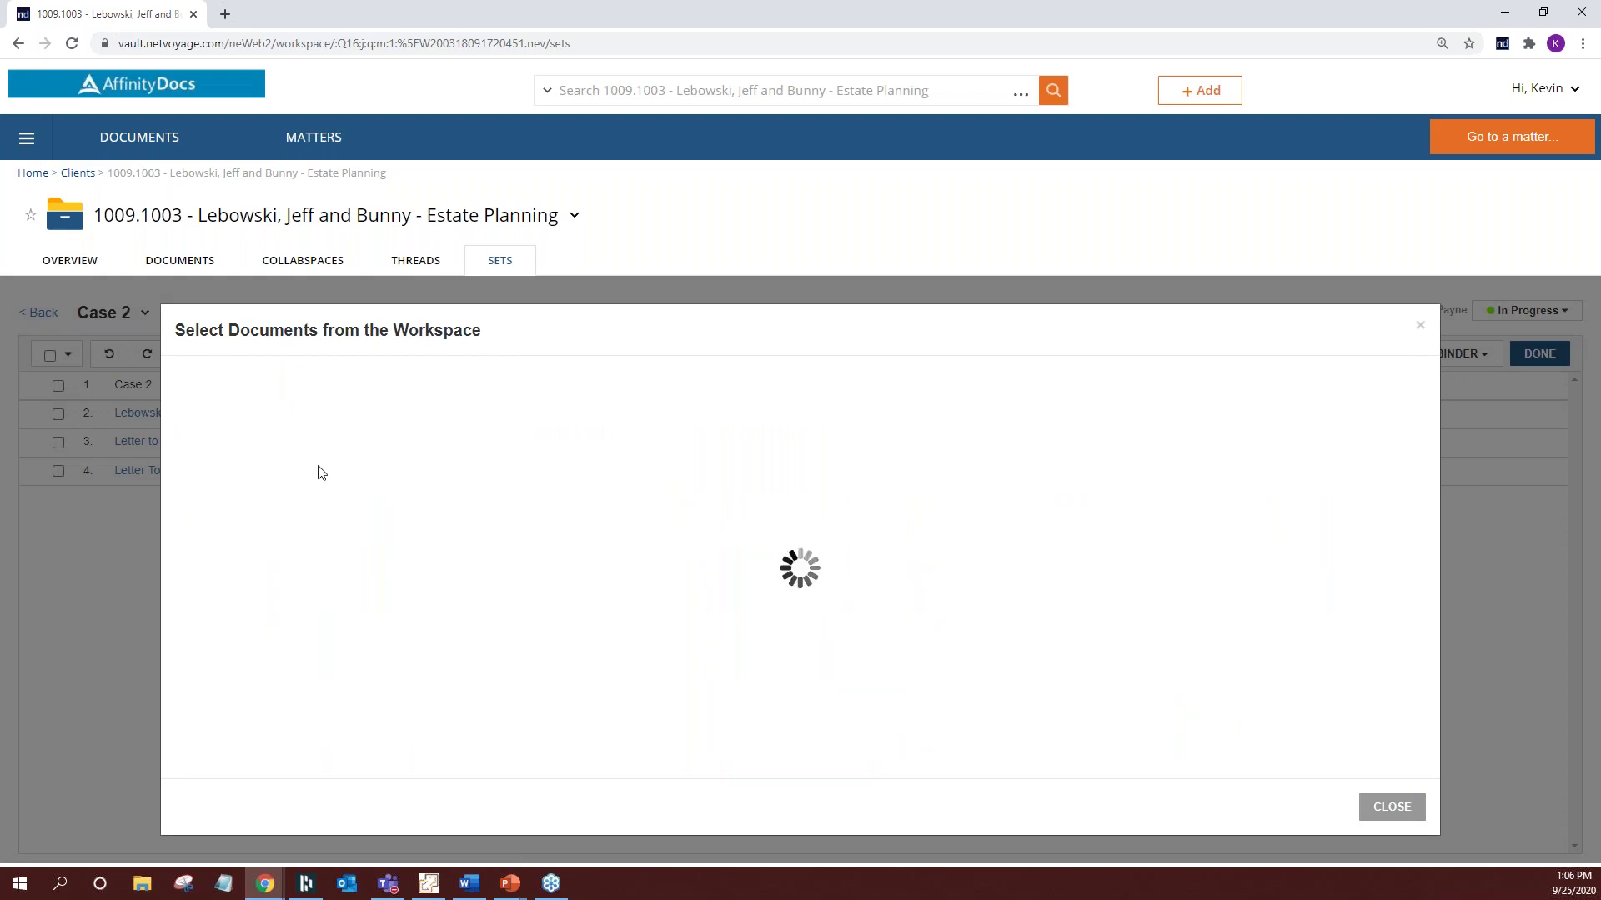
{"action": "left_click", "coordinate": [185, 520]}
{"action": "left_click", "coordinate": [185, 552]}
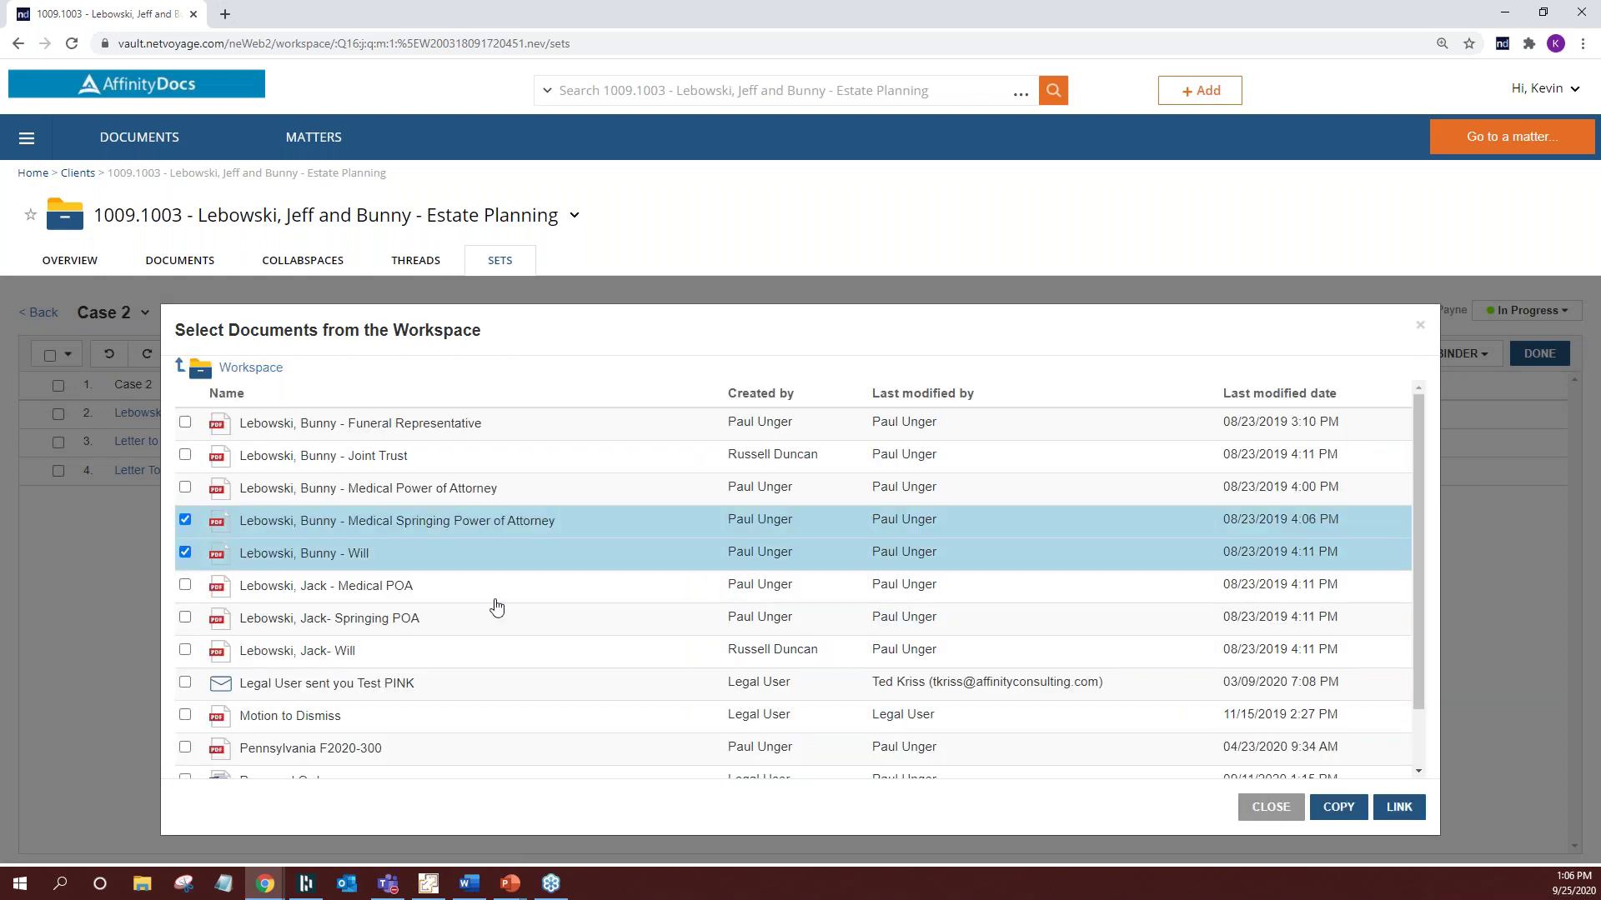
{"action": "left_click", "coordinate": [1339, 807]}
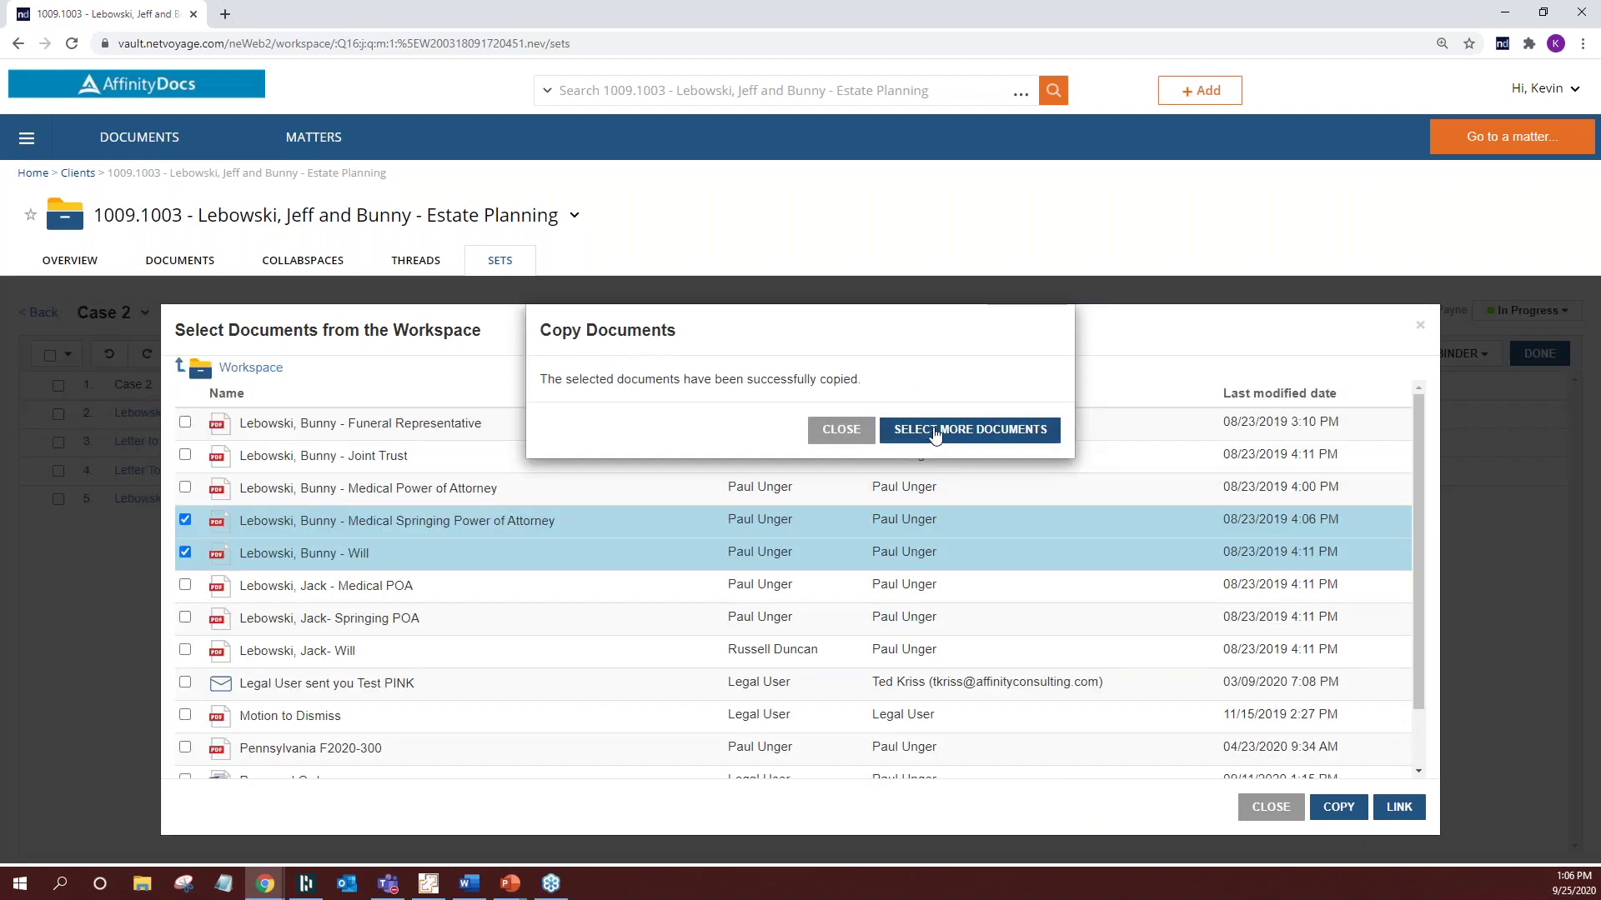
Copy "Notice of Action" from the Discovery folder into the set and finish selecting documents
{"action": "left_click", "coordinate": [938, 429]}
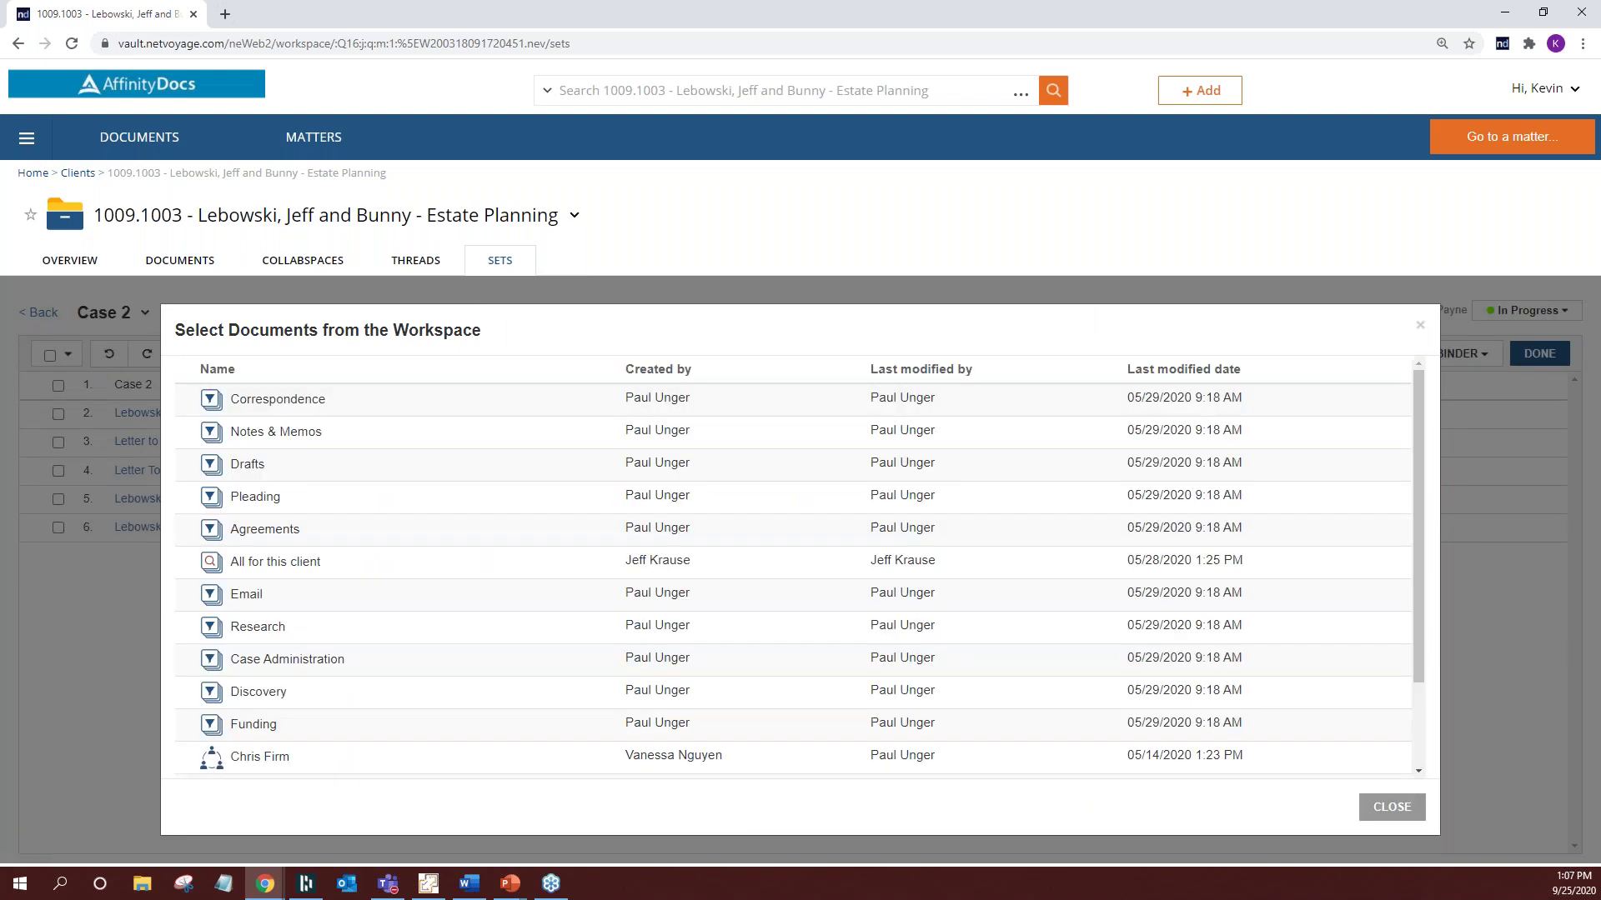
{"action": "left_click", "coordinate": [257, 695]}
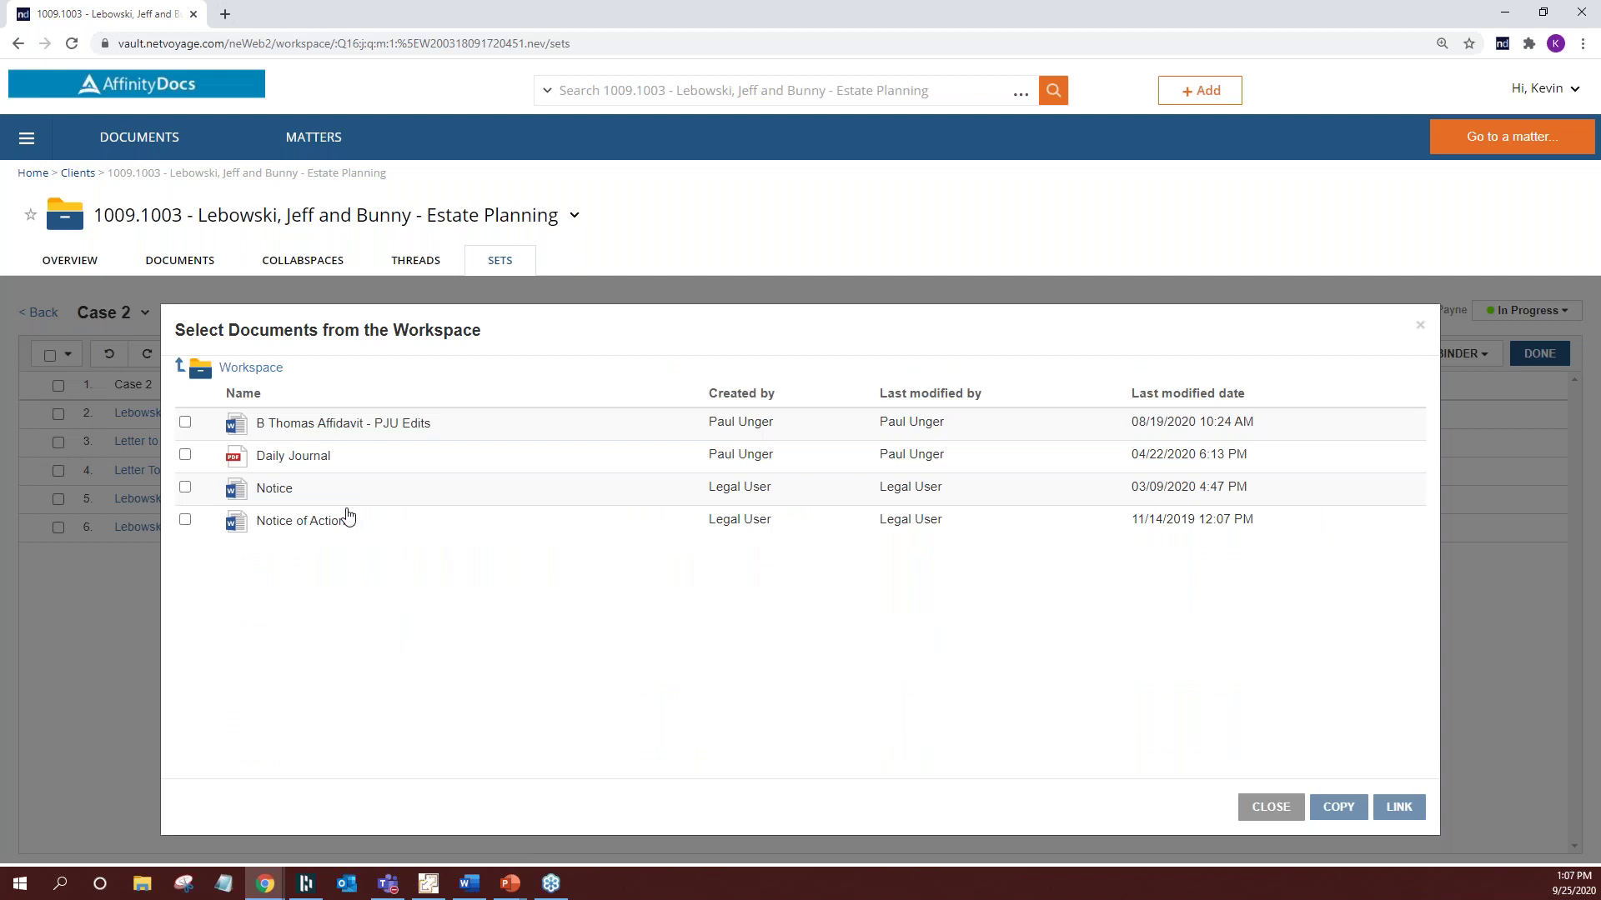
{"action": "left_click", "coordinate": [185, 488]}
{"action": "left_click", "coordinate": [185, 520]}
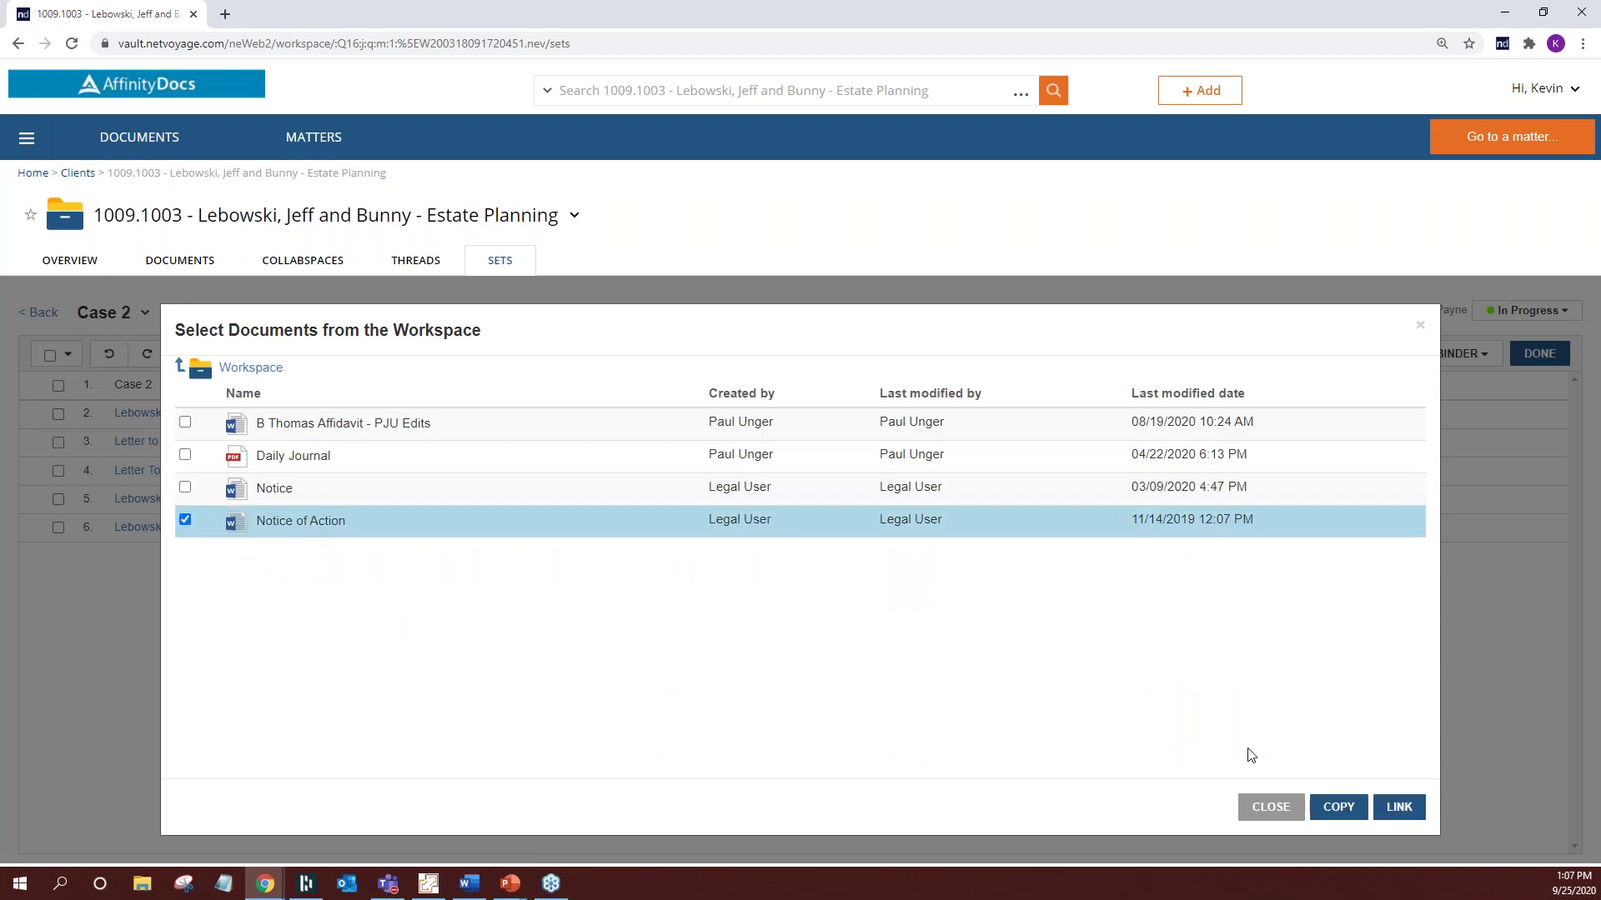
{"action": "left_click", "coordinate": [1342, 807]}
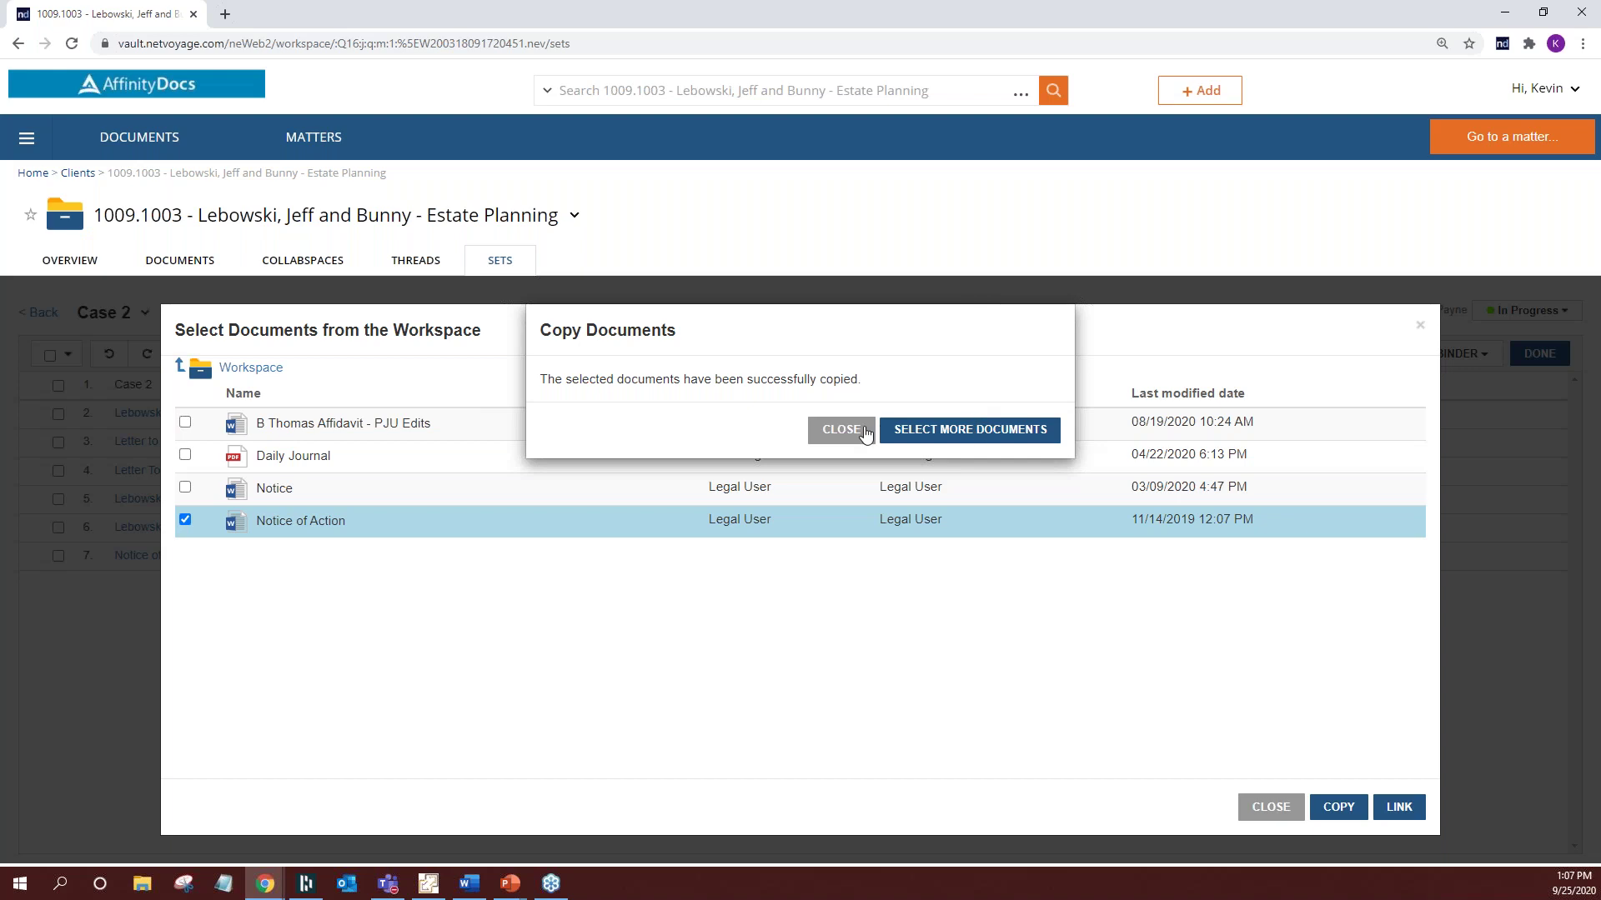
{"action": "left_click", "coordinate": [841, 430]}
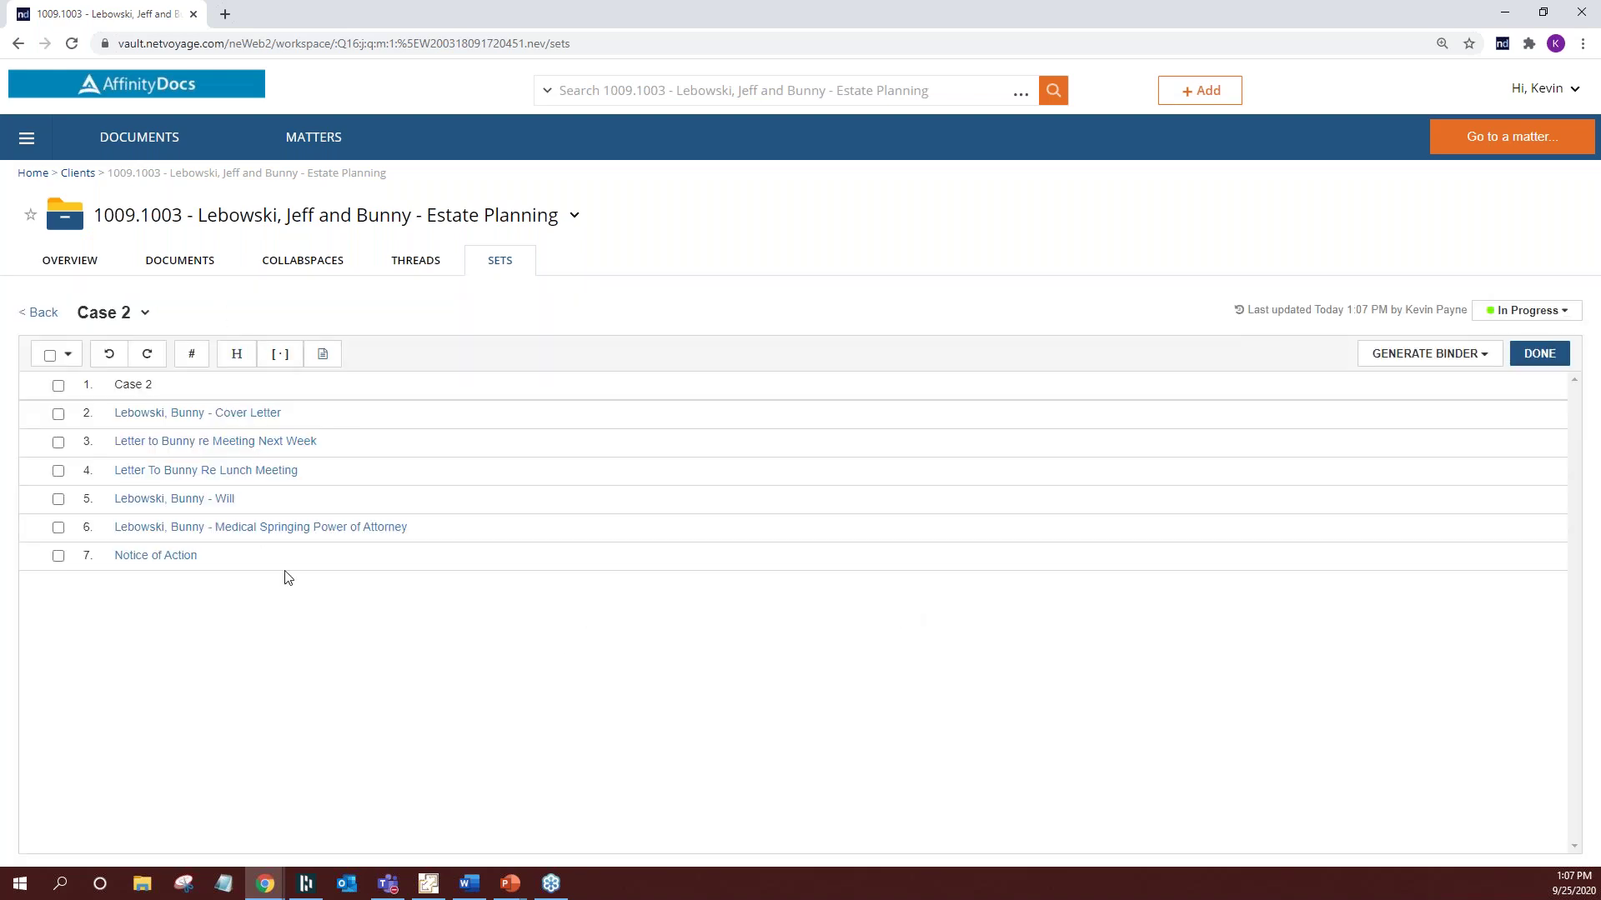
{"action": "mouse_move", "coordinate": [298, 500]}
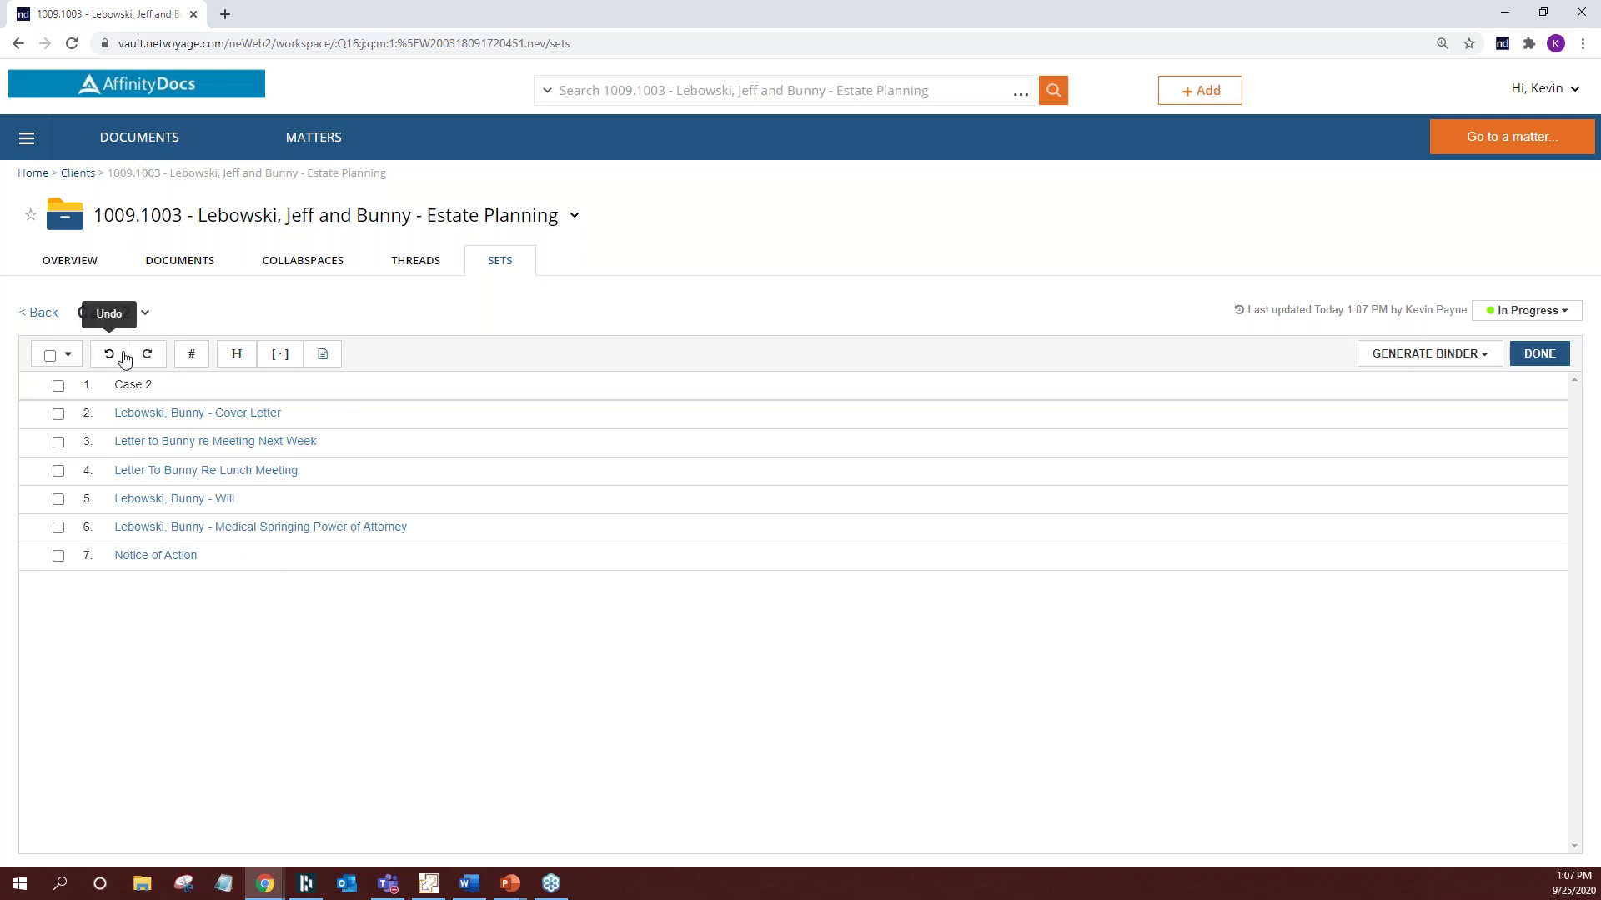
{"action": "left_click", "coordinate": [280, 355]}
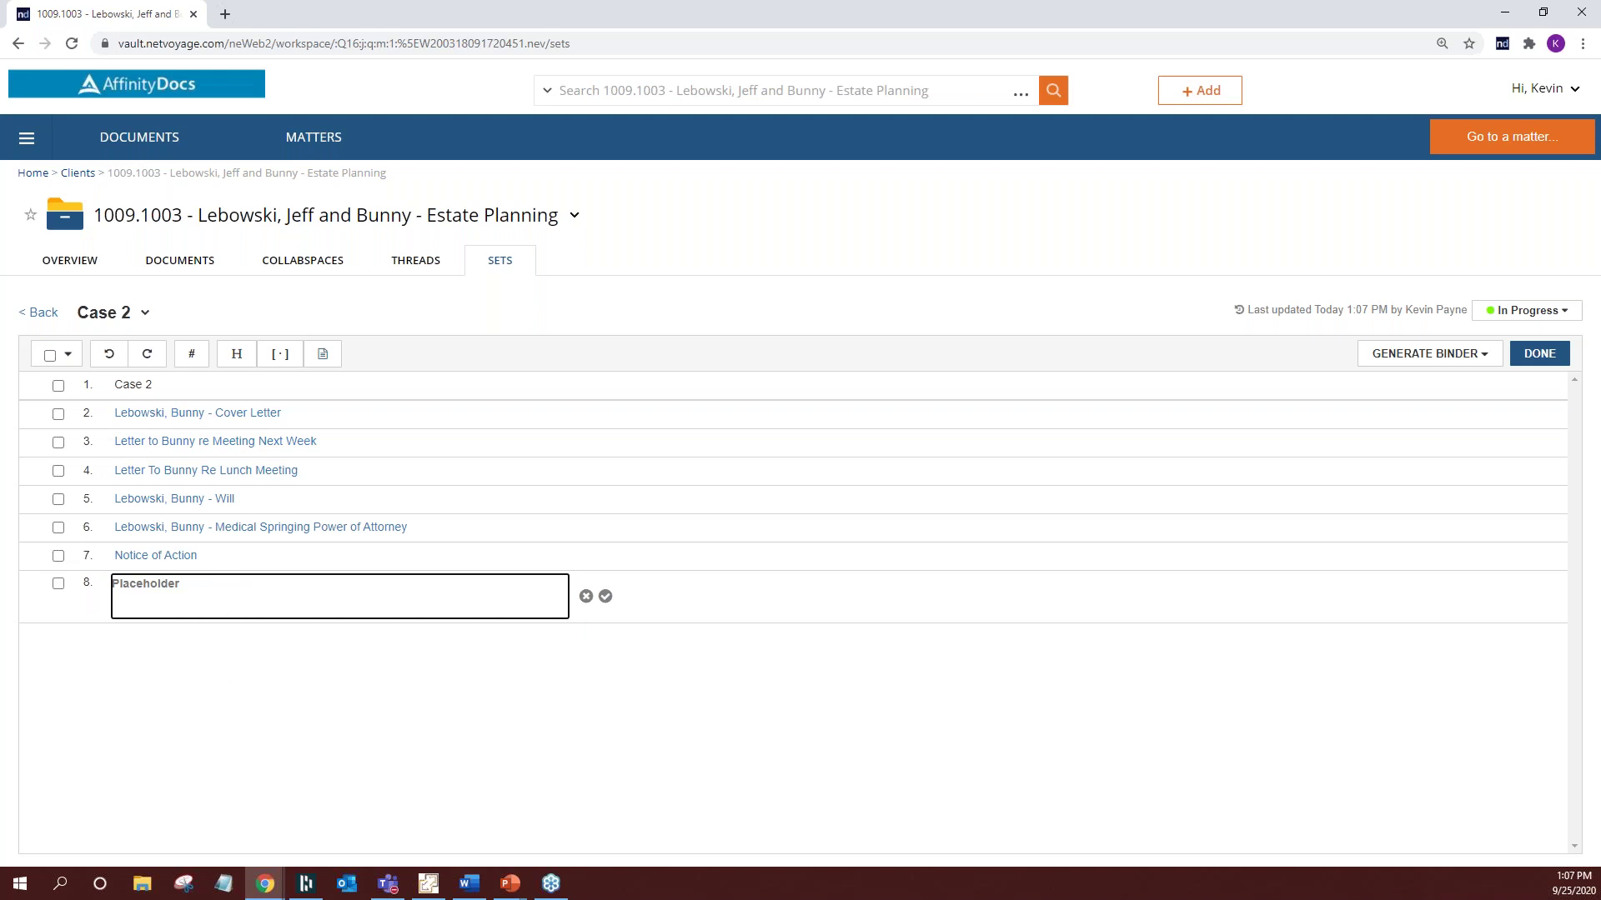
{"action": "left_click", "coordinate": [258, 499]}
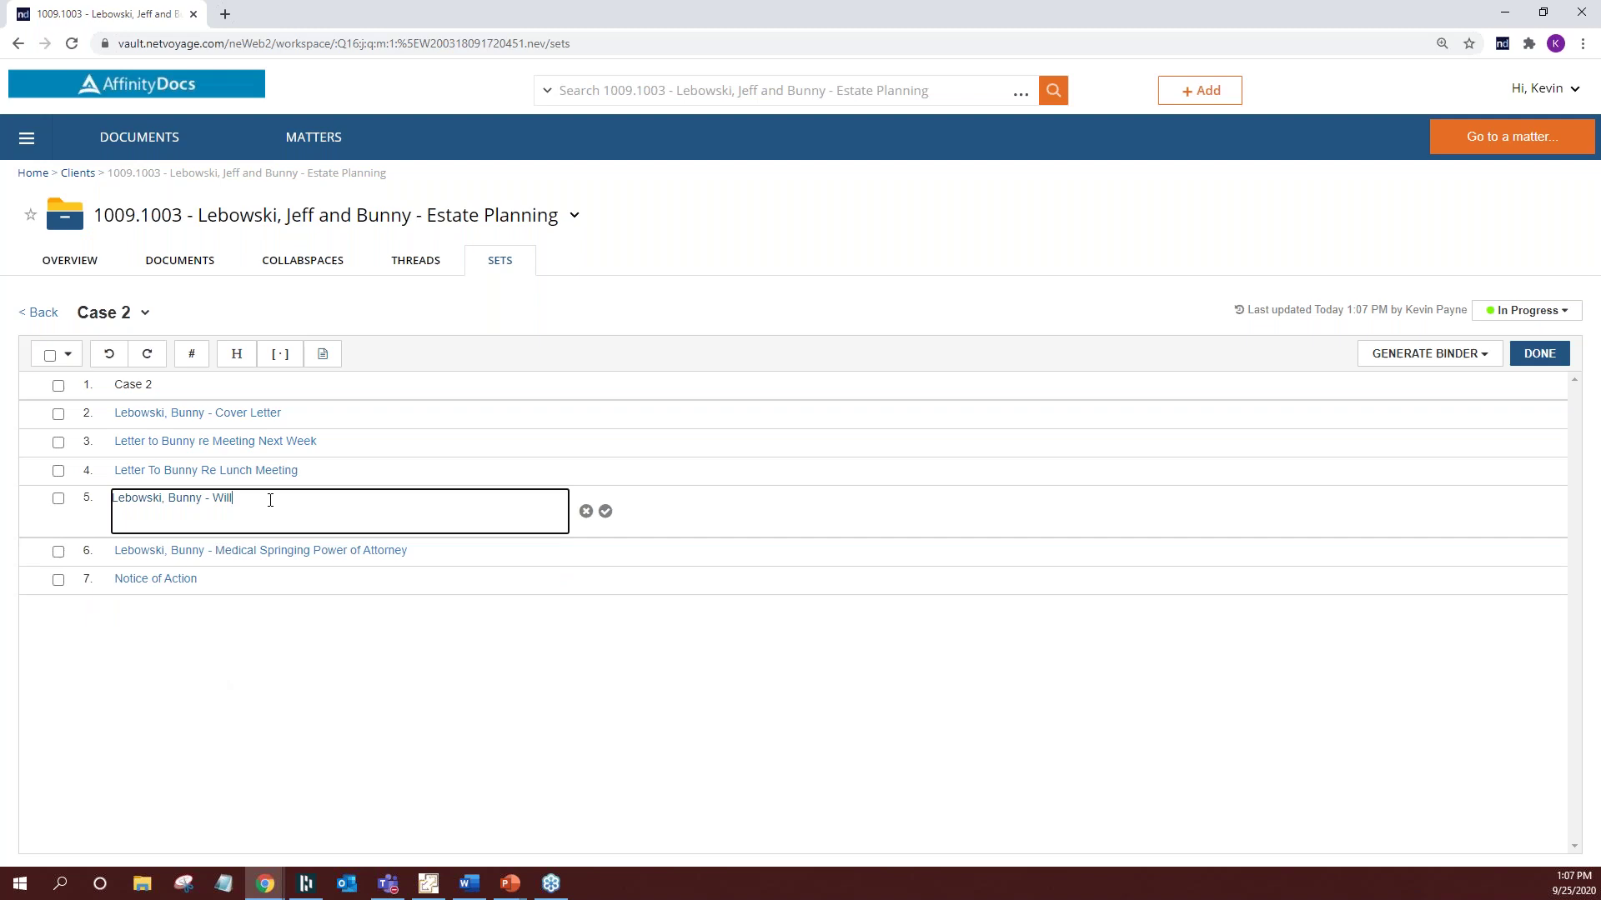
{"action": "left_click", "coordinate": [586, 512]}
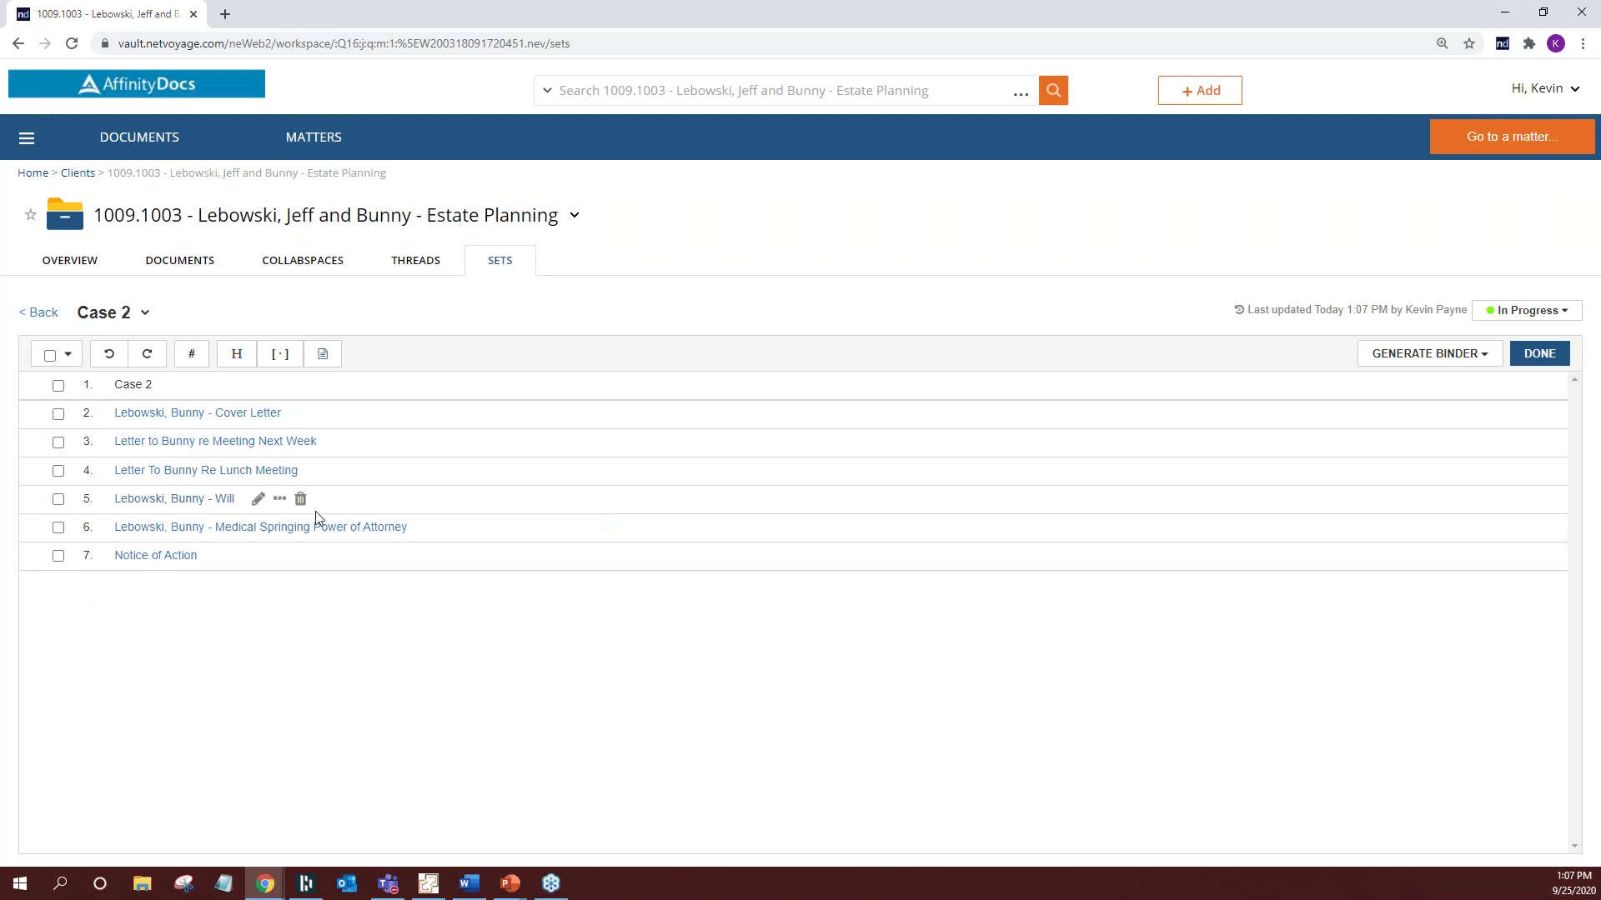
{"action": "left_click", "coordinate": [280, 499]}
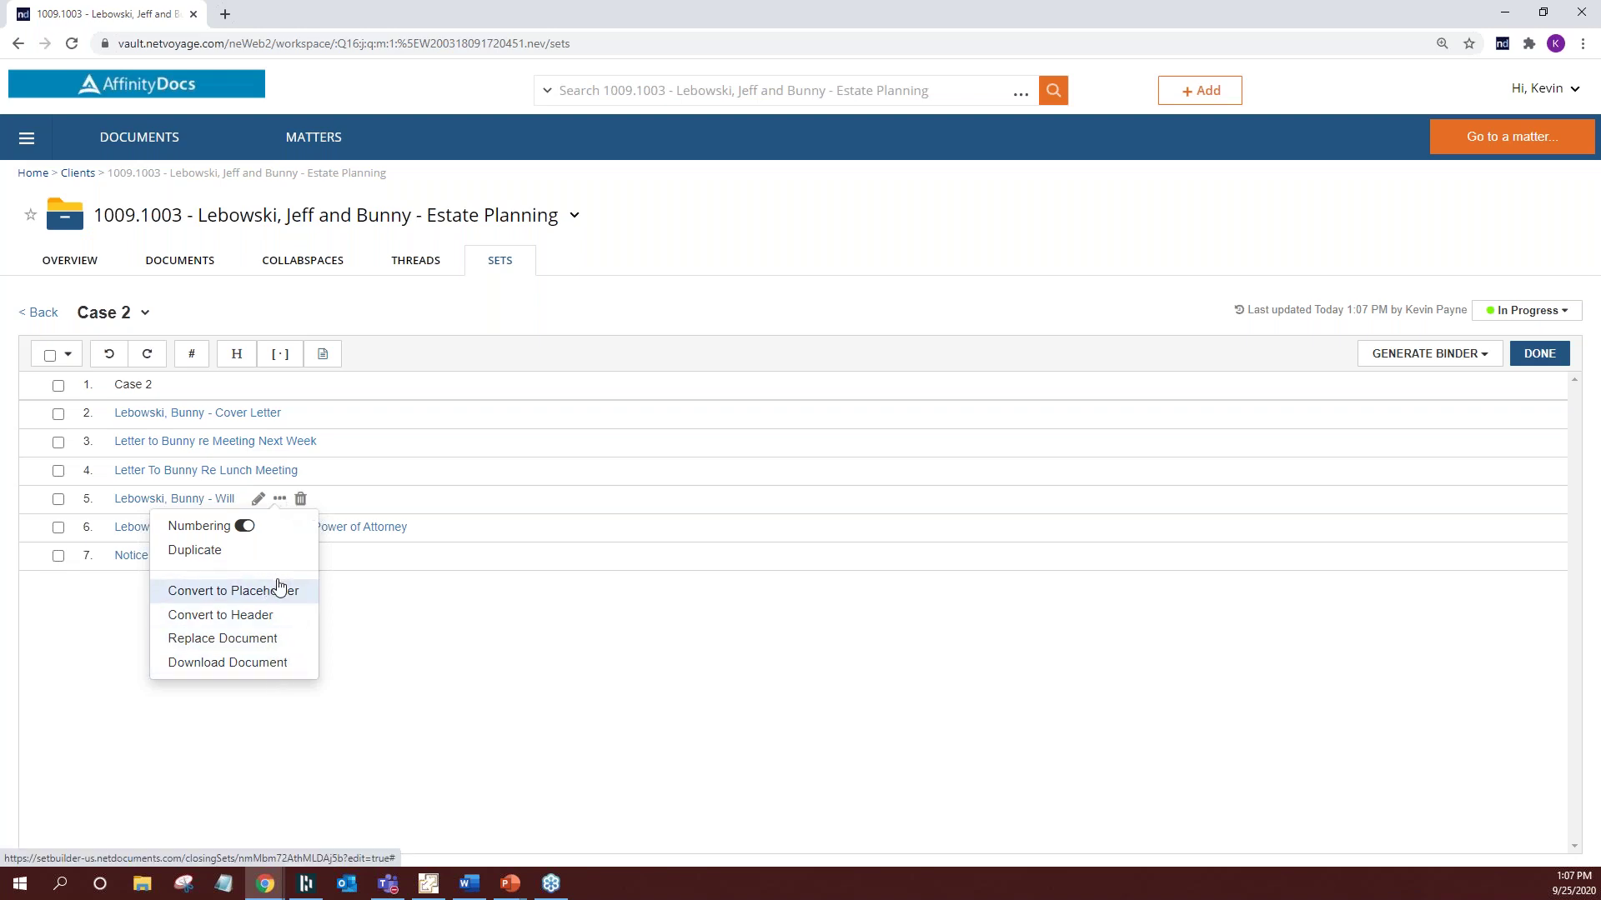
Set the set's Level 1 numbering to uppercase Roman numerals and save it
{"action": "left_click", "coordinate": [197, 357]}
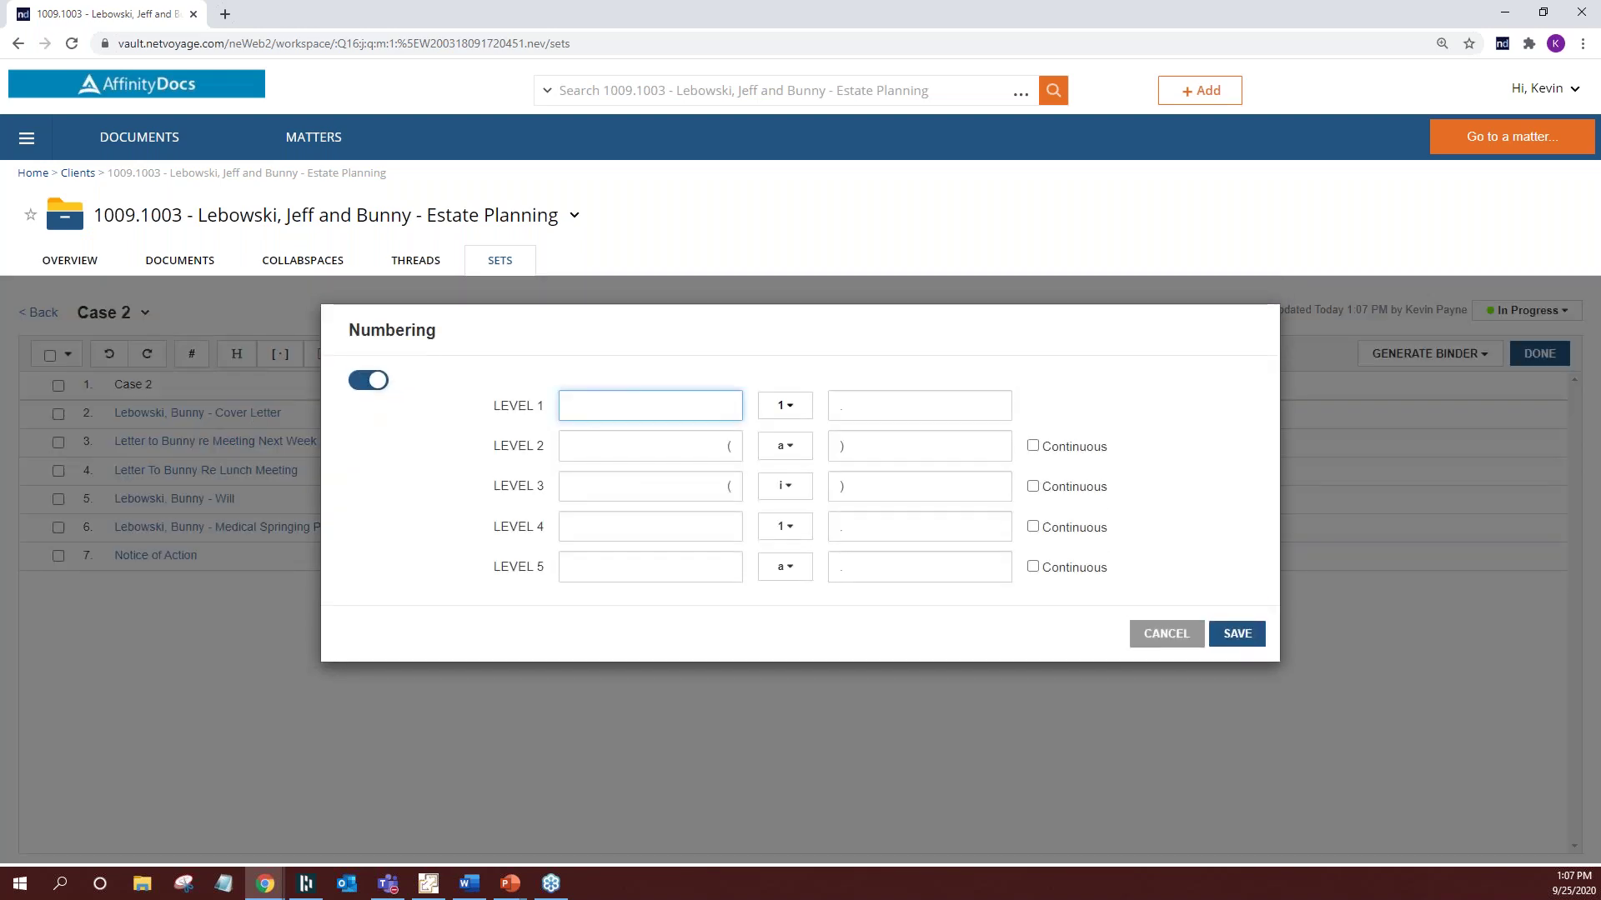
{"action": "left_click", "coordinate": [792, 410]}
{"action": "left_click", "coordinate": [801, 439]}
{"action": "left_click", "coordinate": [1233, 636]}
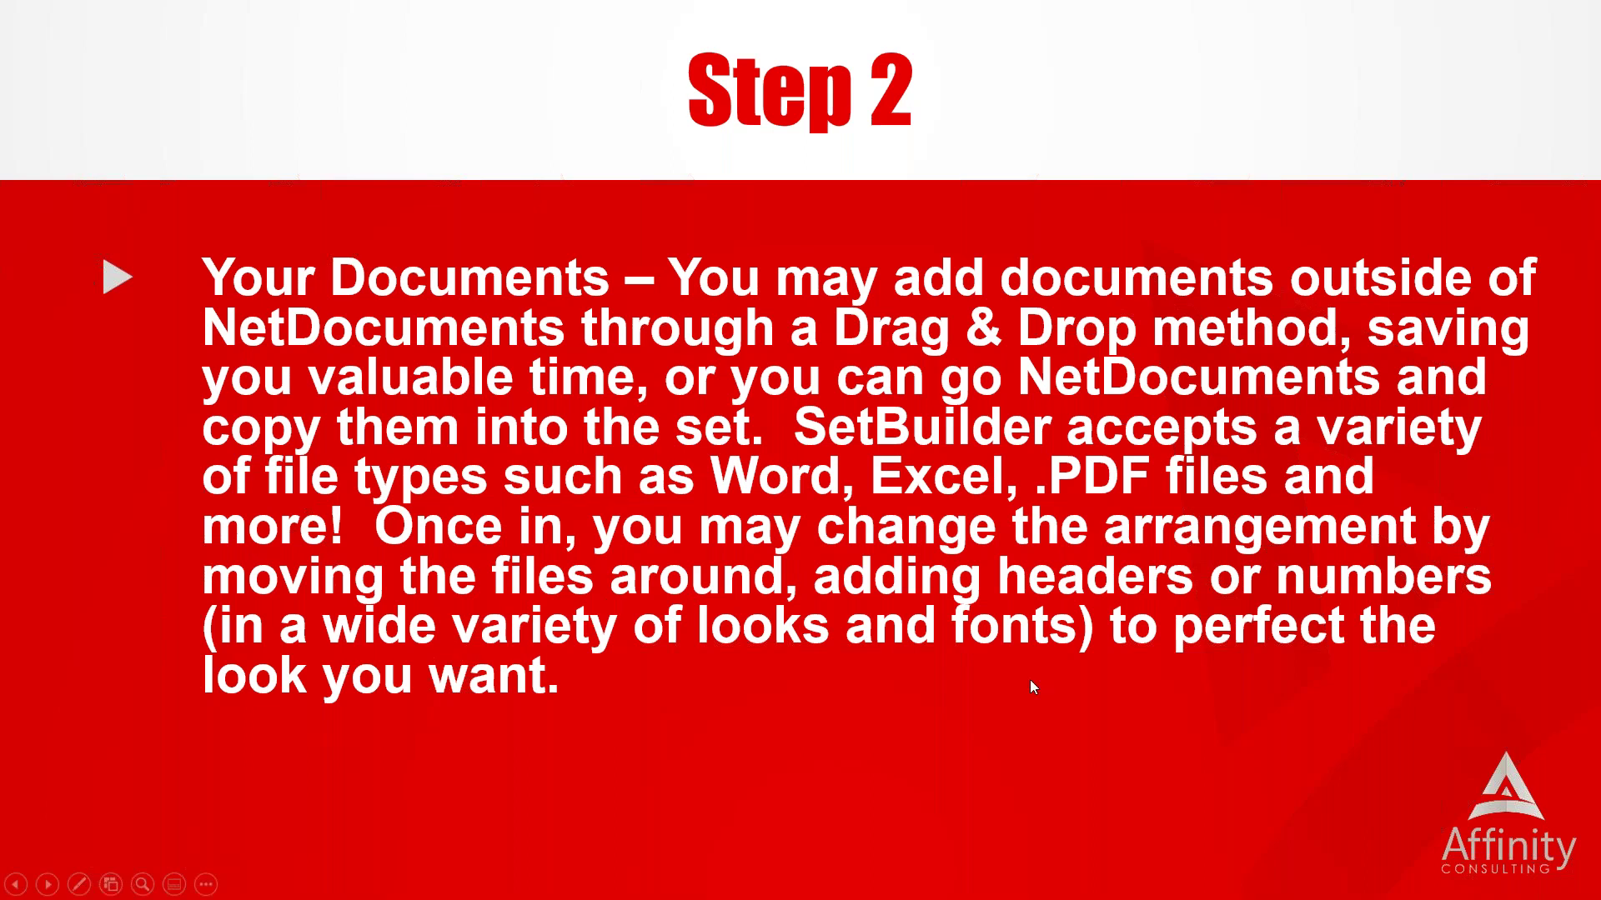
{"action": "key", "text": "Right"}
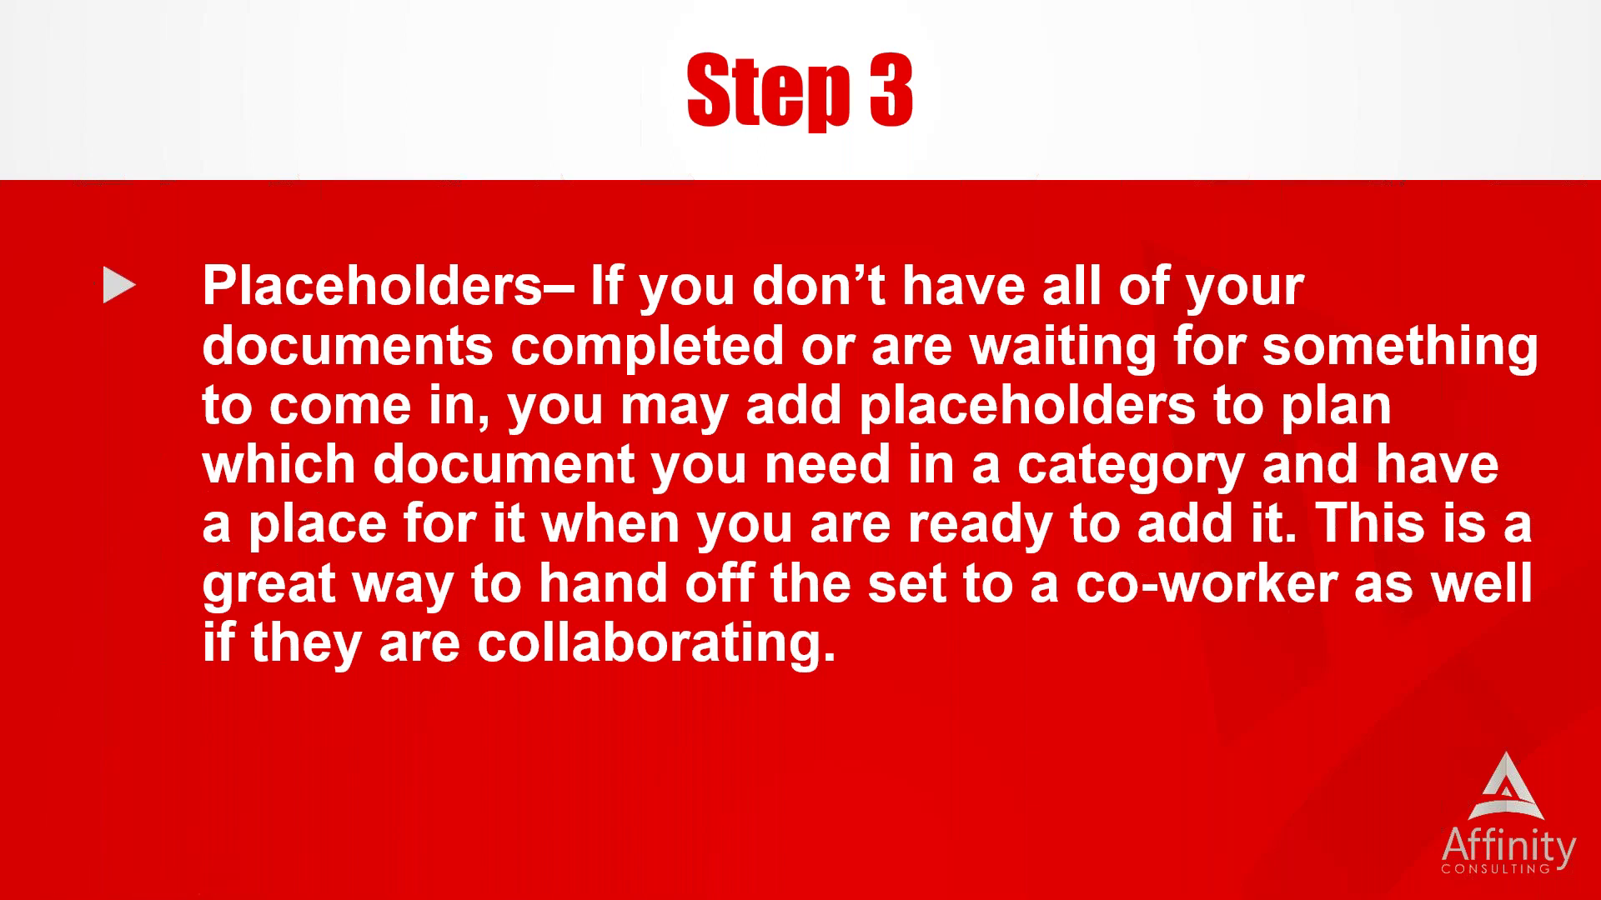
{"action": "key", "text": "alt+Tab"}
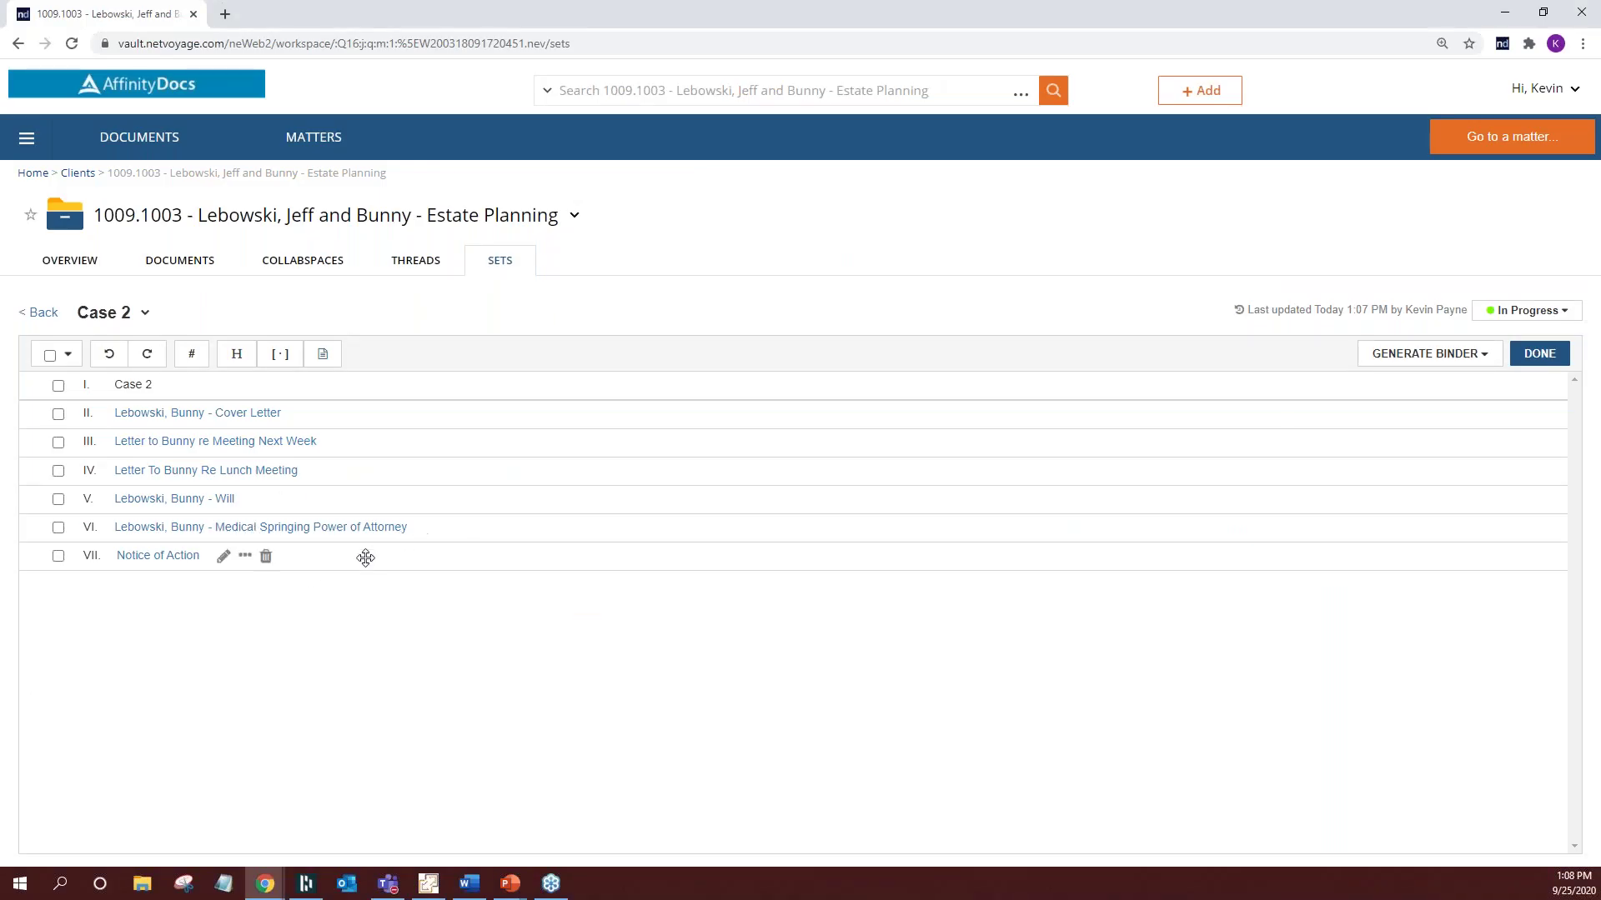
Convert the Will in the set to a placeholder and retain its underlying document
{"action": "right_click", "coordinate": [380, 497]}
{"action": "key", "text": "Escape"}
{"action": "left_click", "coordinate": [279, 498]}
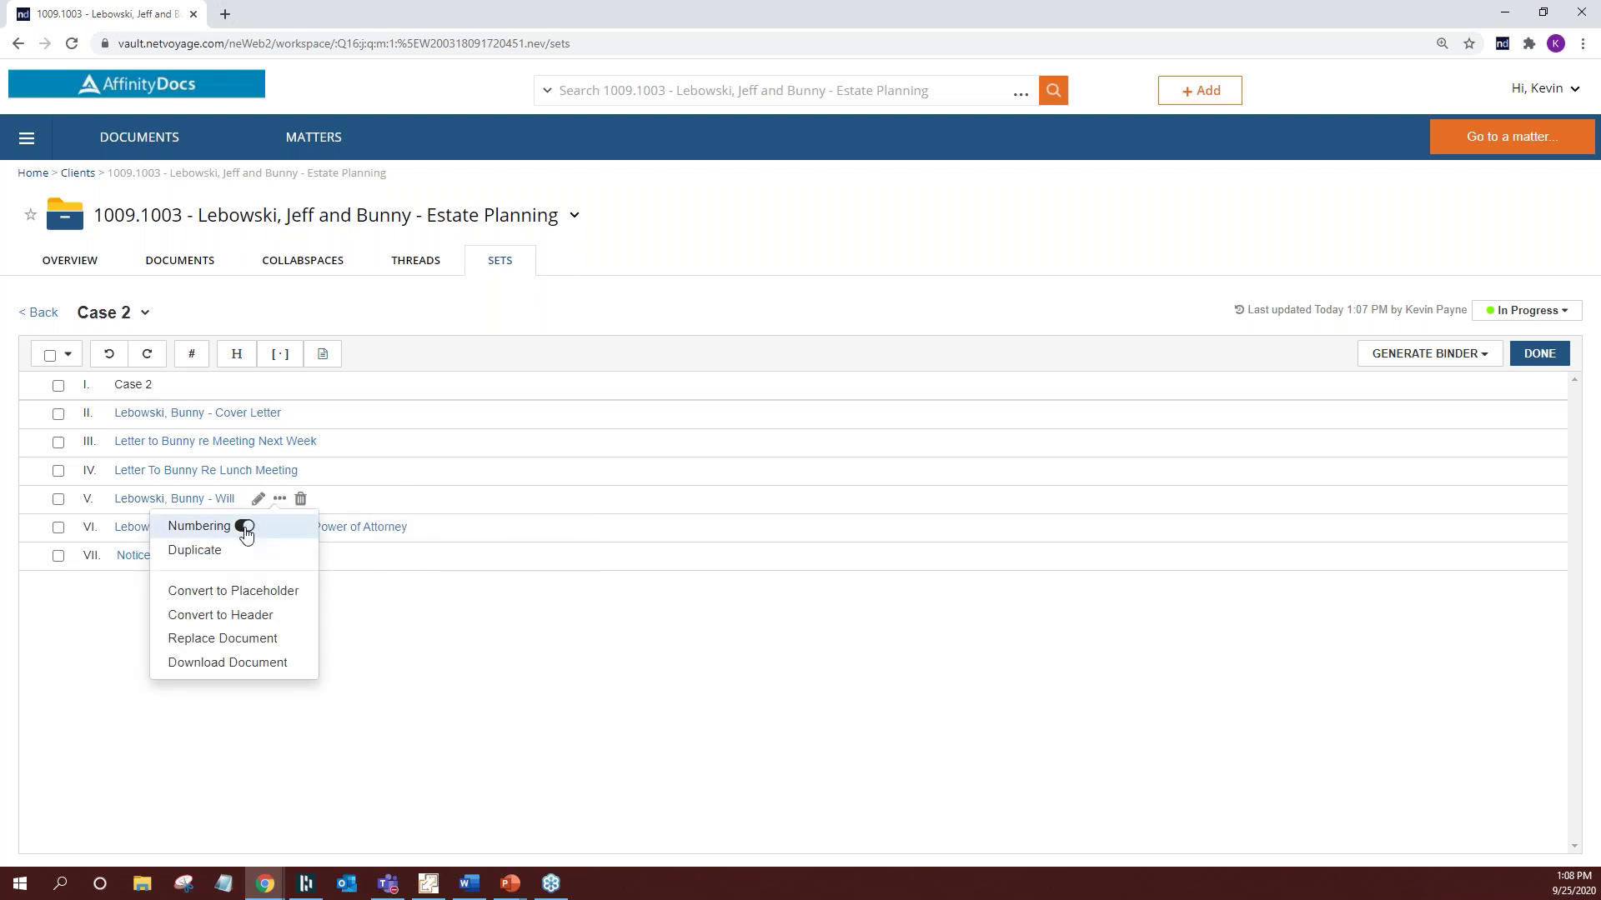
{"action": "left_click", "coordinate": [292, 593]}
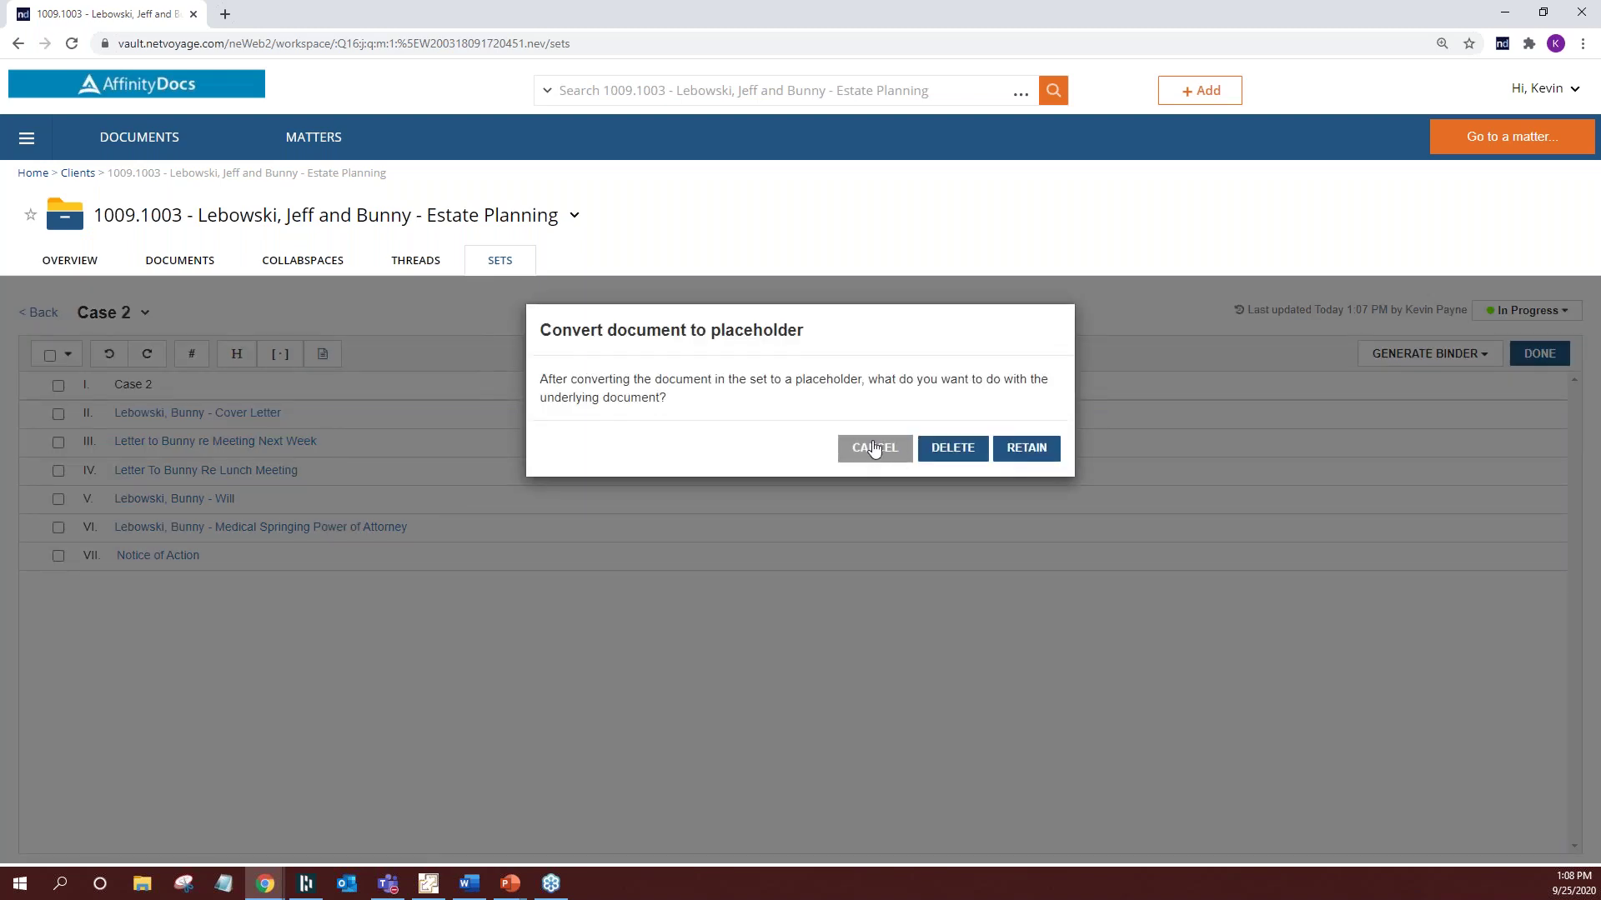
{"action": "left_click", "coordinate": [1033, 450]}
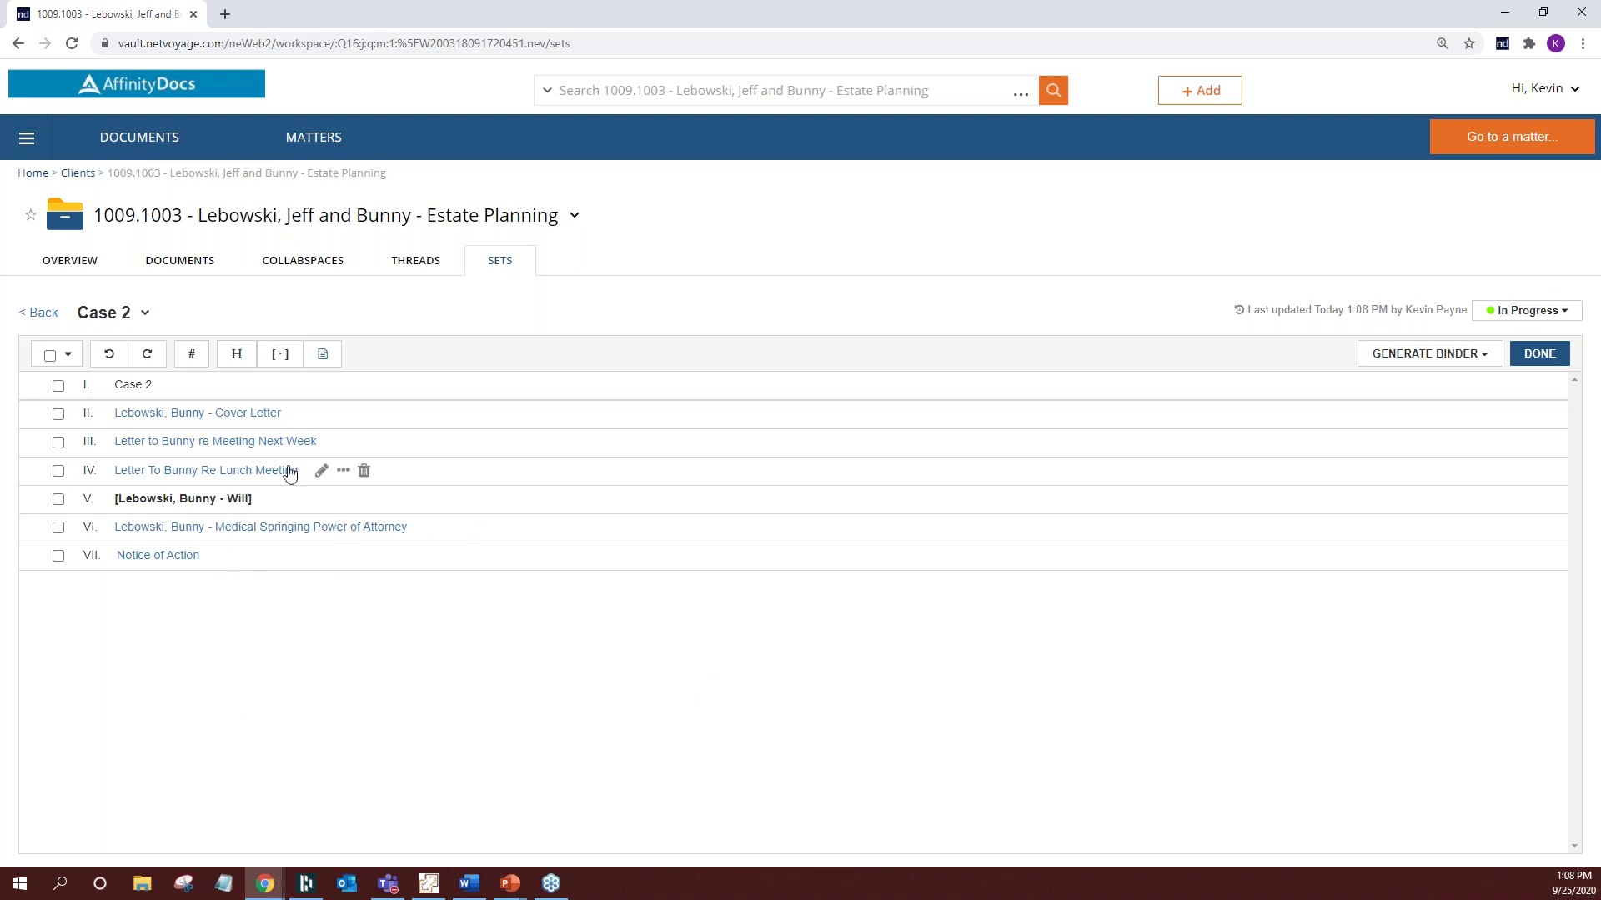
Convert the "Meeting Next Week" letter to a placeholder and delete its underlying document
{"action": "left_click", "coordinate": [360, 443]}
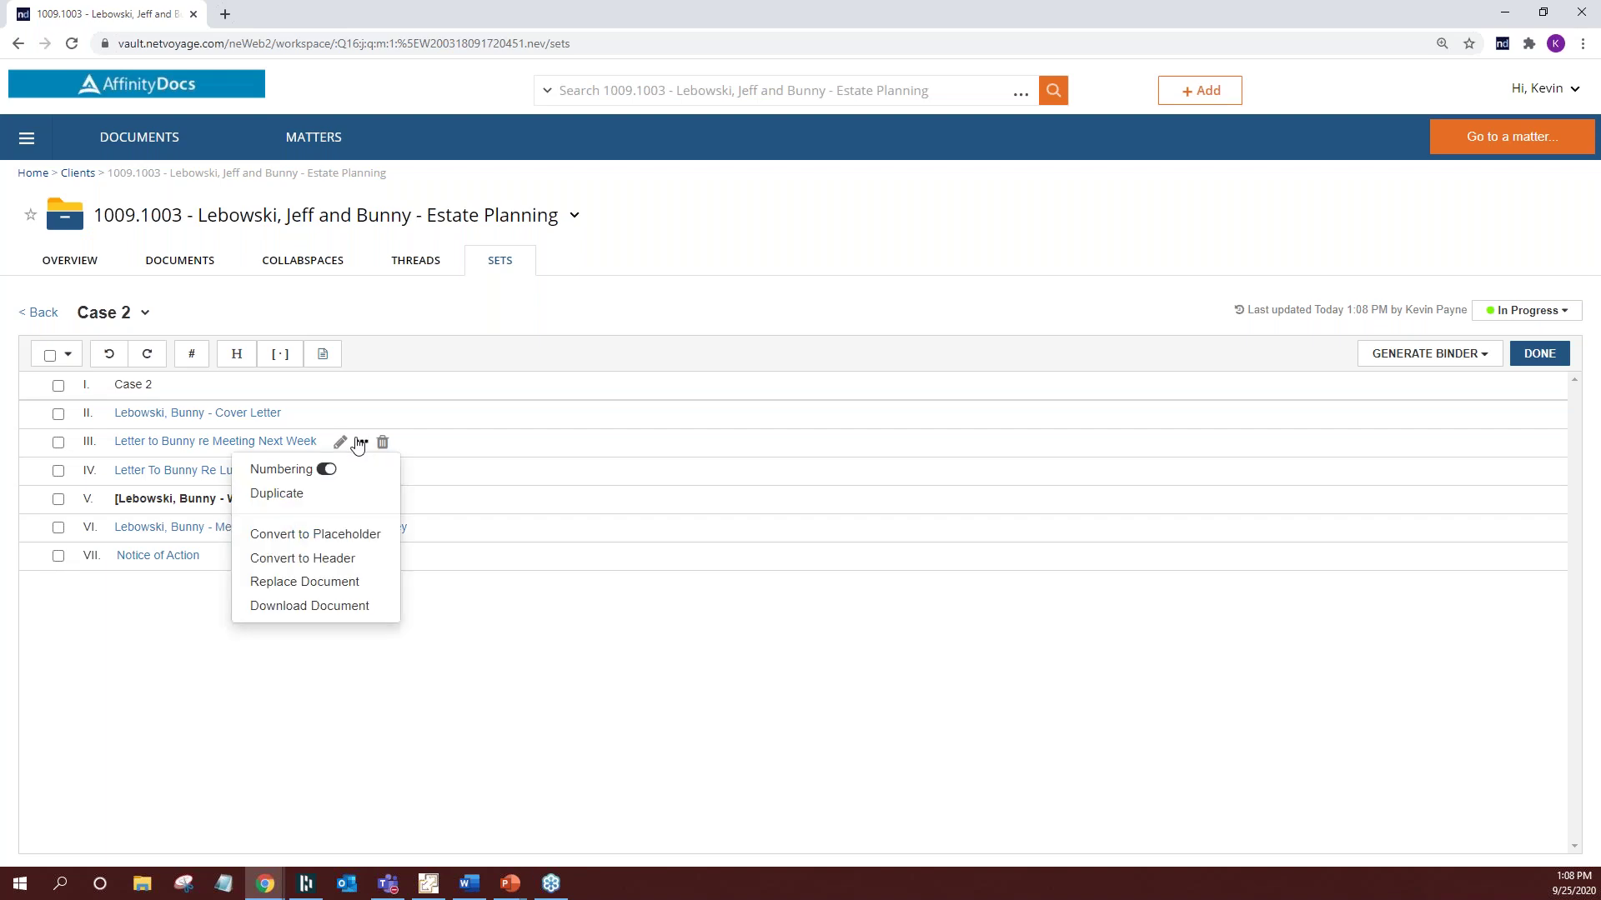
{"action": "left_click", "coordinate": [325, 532]}
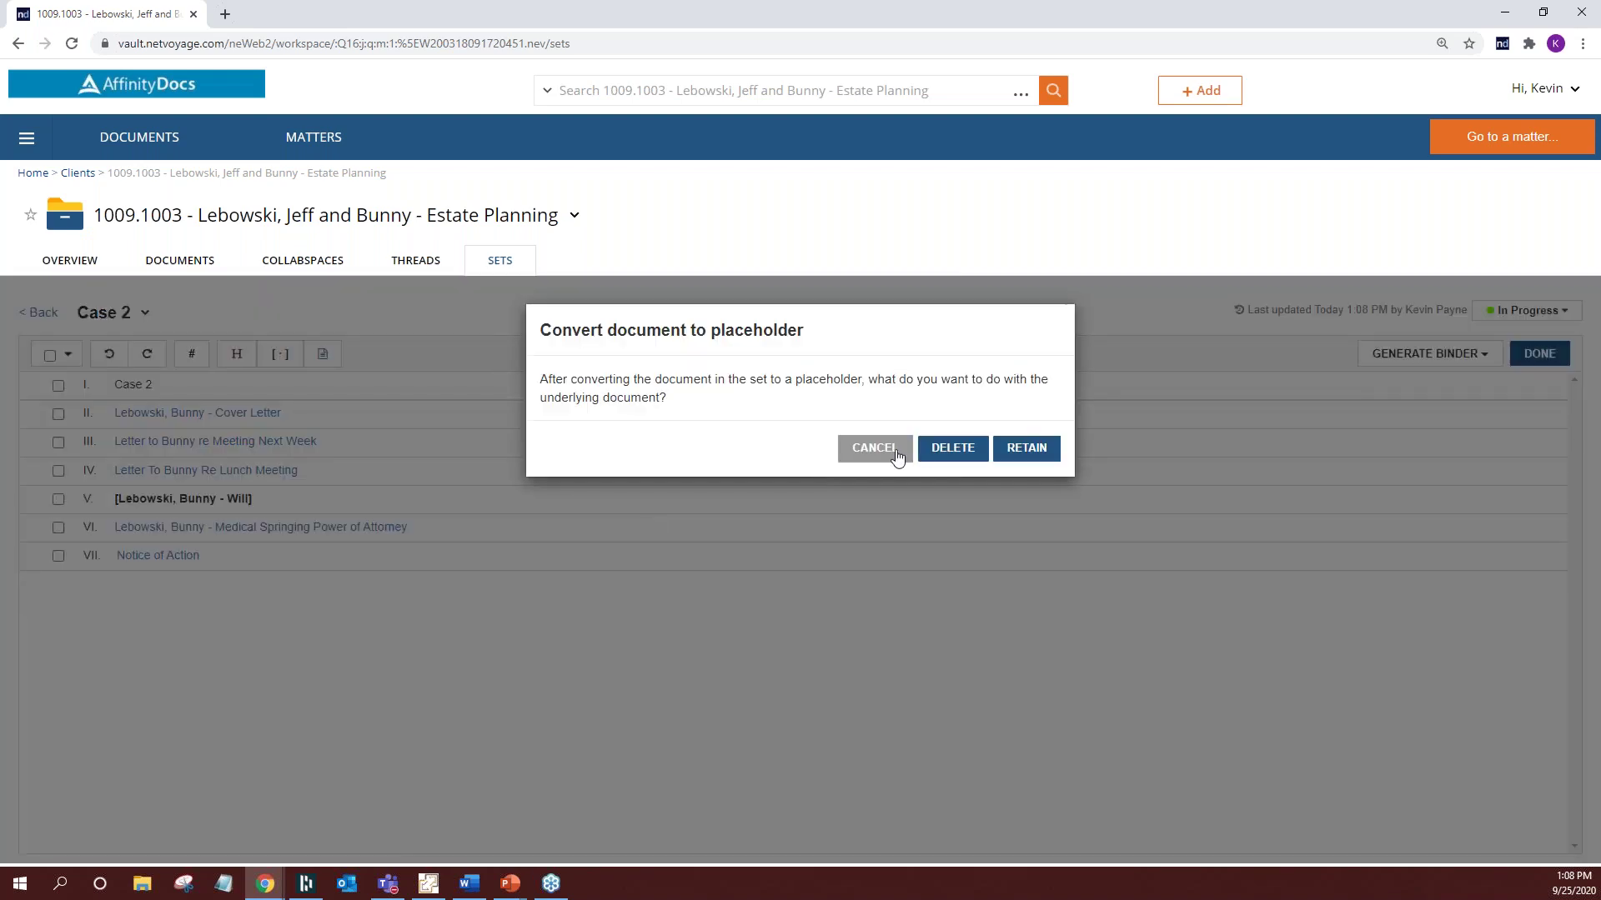
{"action": "left_click", "coordinate": [967, 449]}
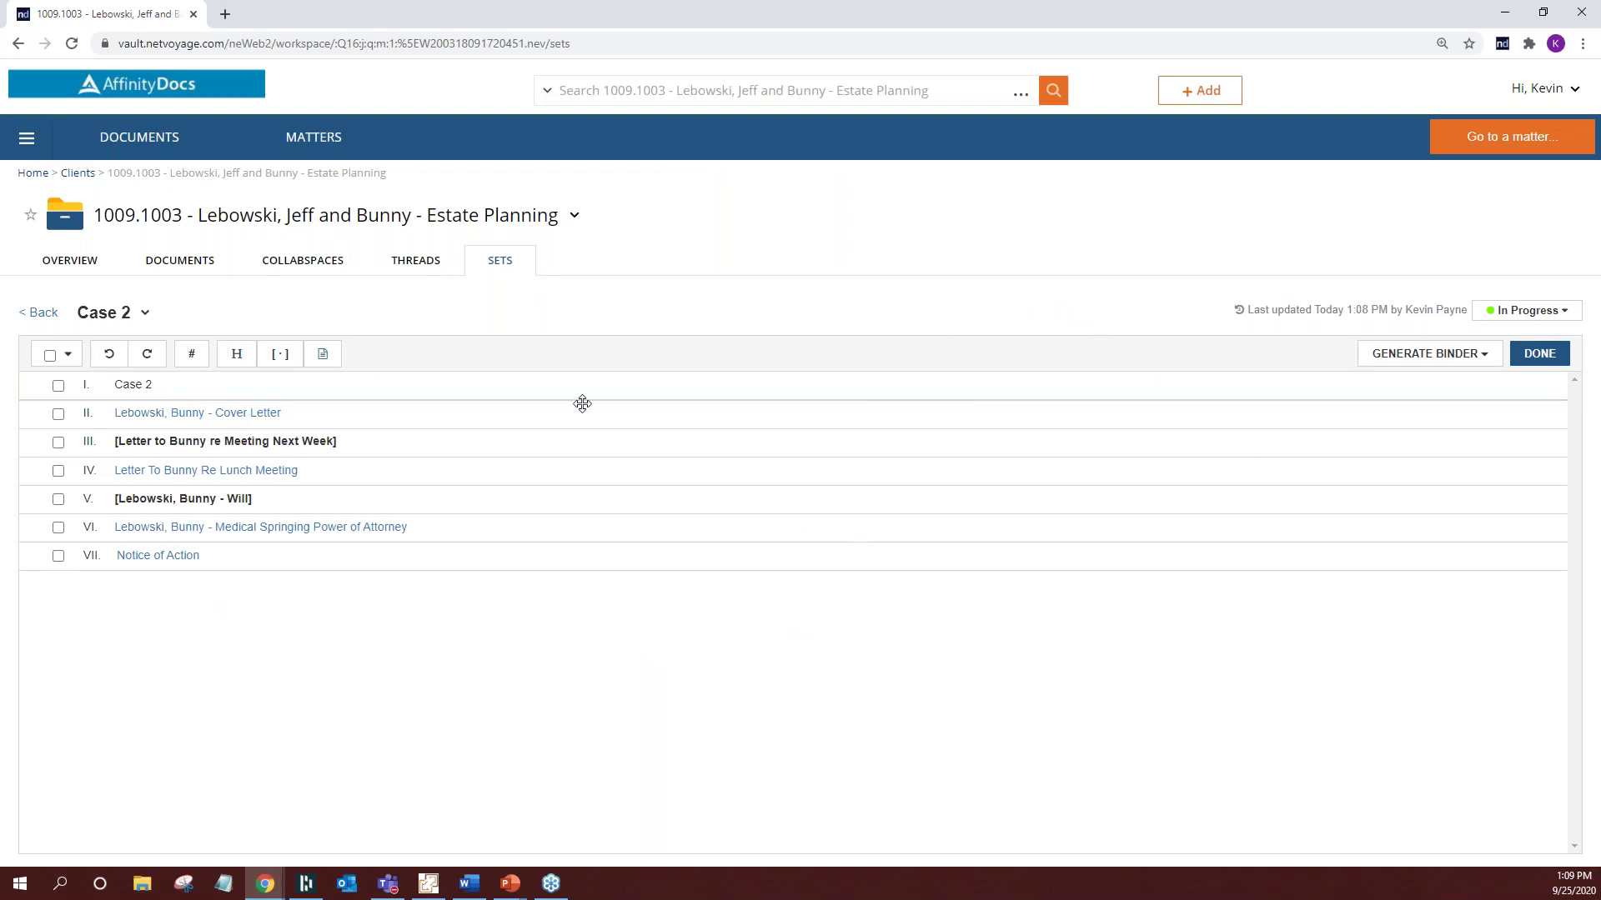
Generate a PDF binder of the set with the default name, an index page and page numbers
{"action": "left_click", "coordinate": [1463, 357]}
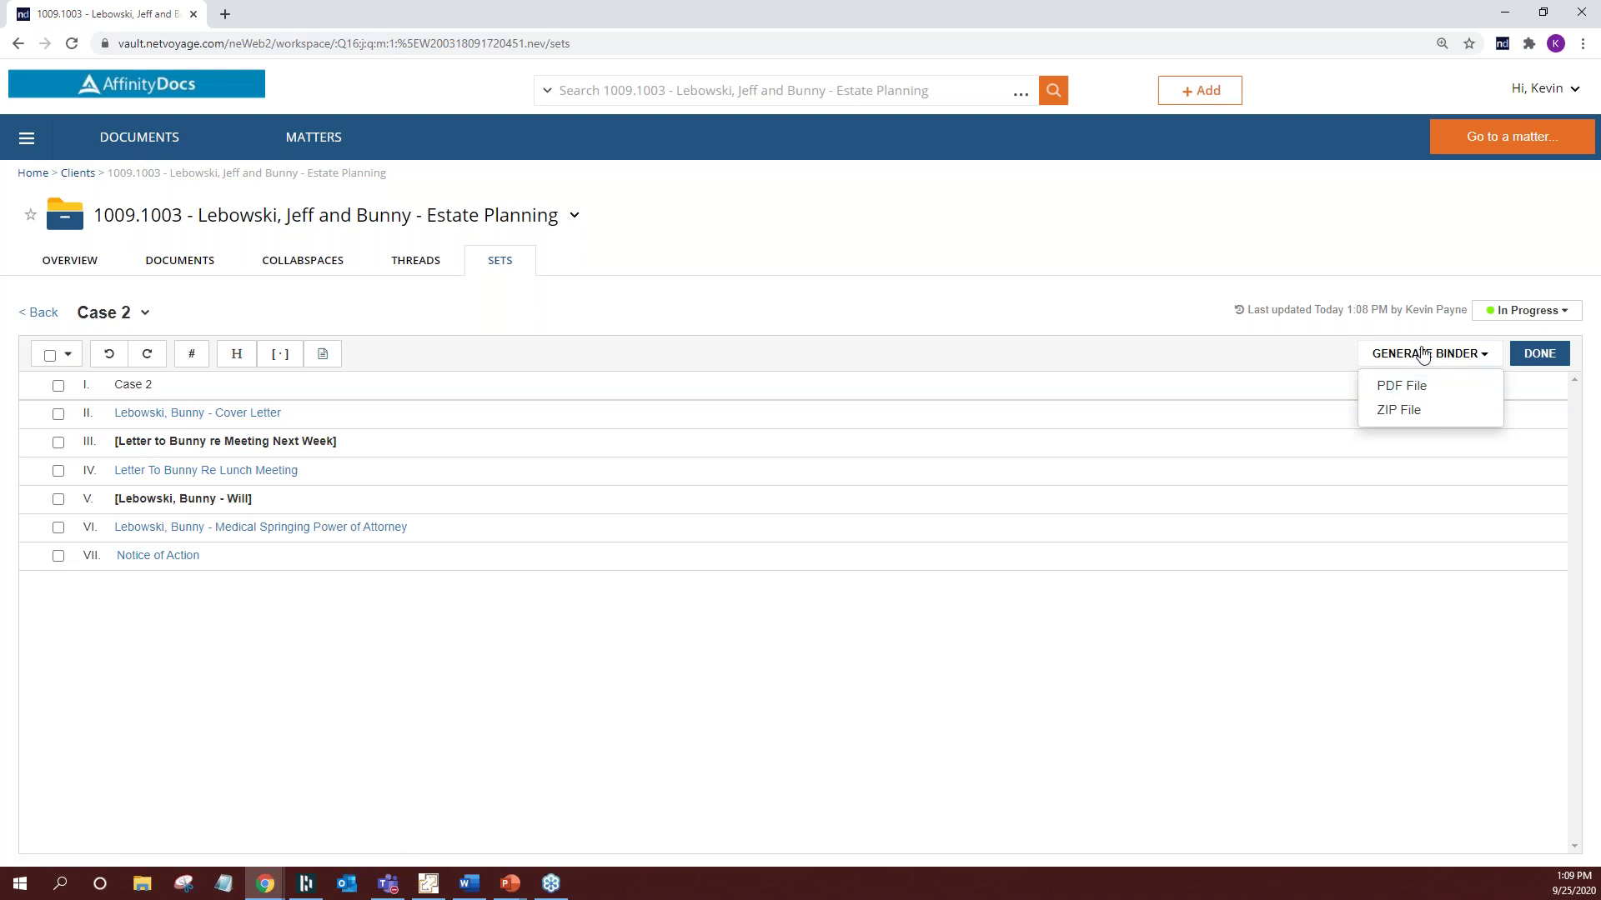
{"action": "left_click", "coordinate": [1437, 391]}
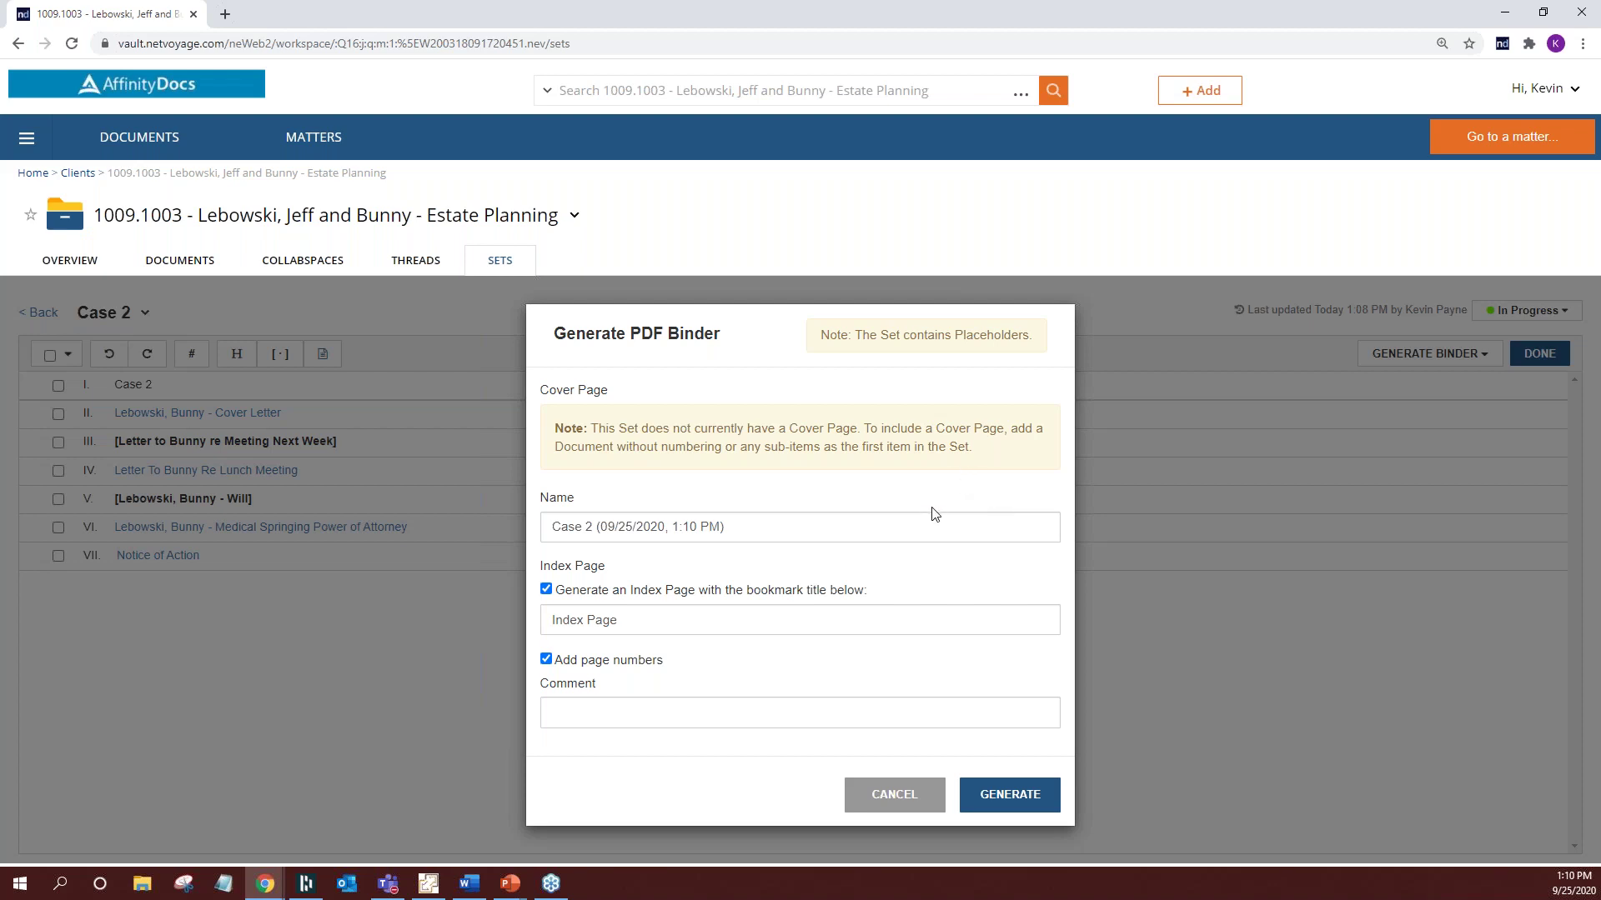
{"action": "left_click", "coordinate": [1028, 805]}
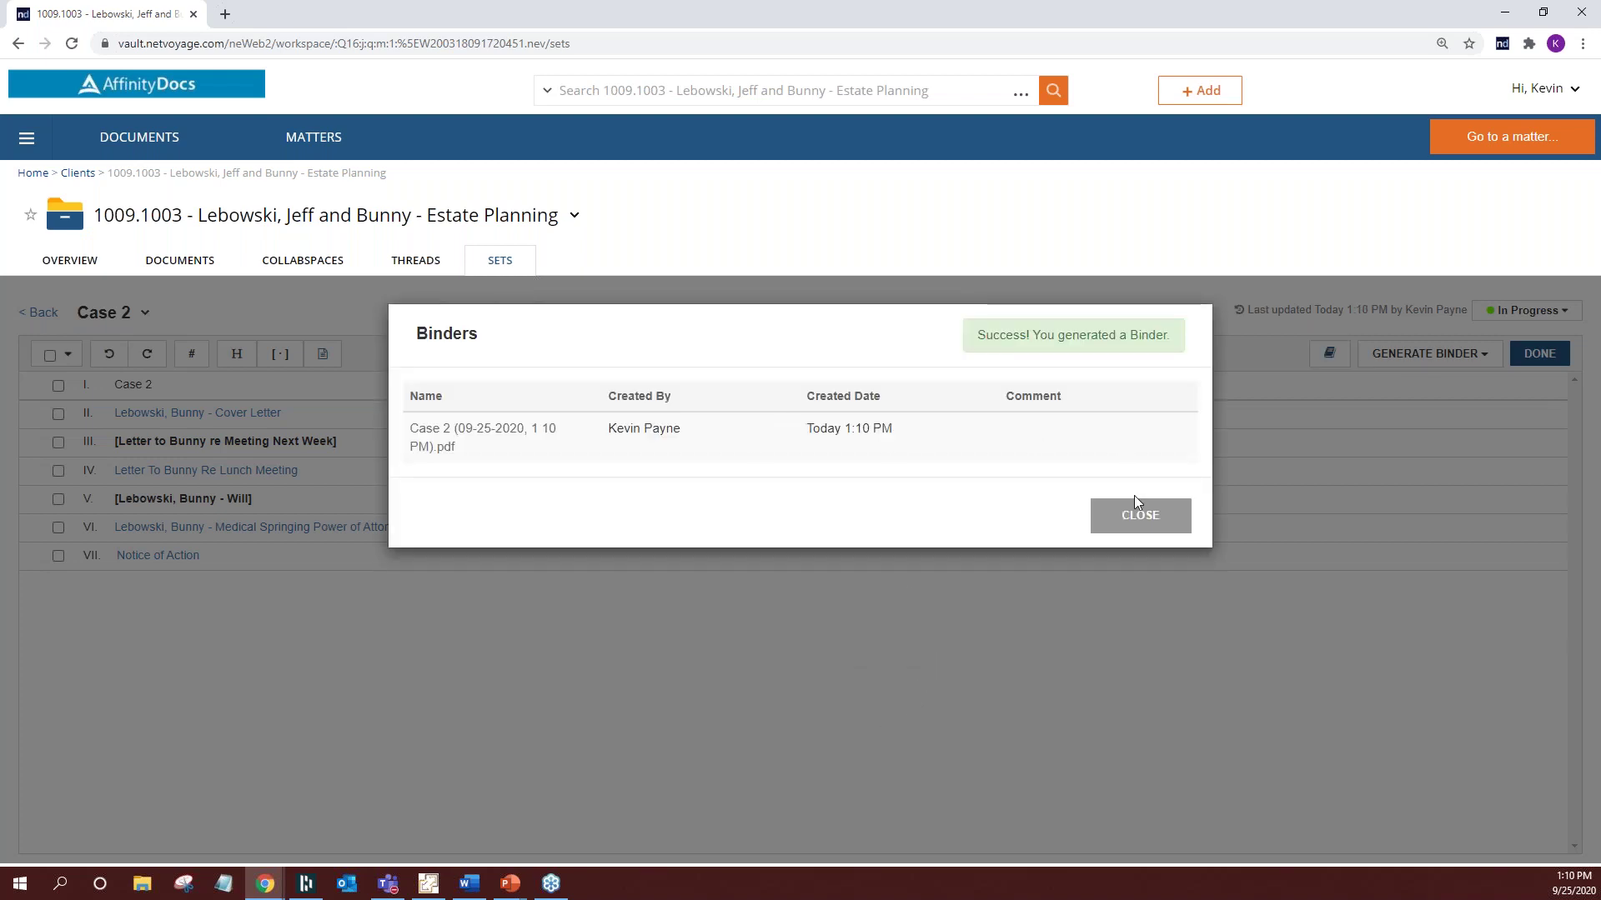
{"action": "left_click", "coordinate": [1142, 515]}
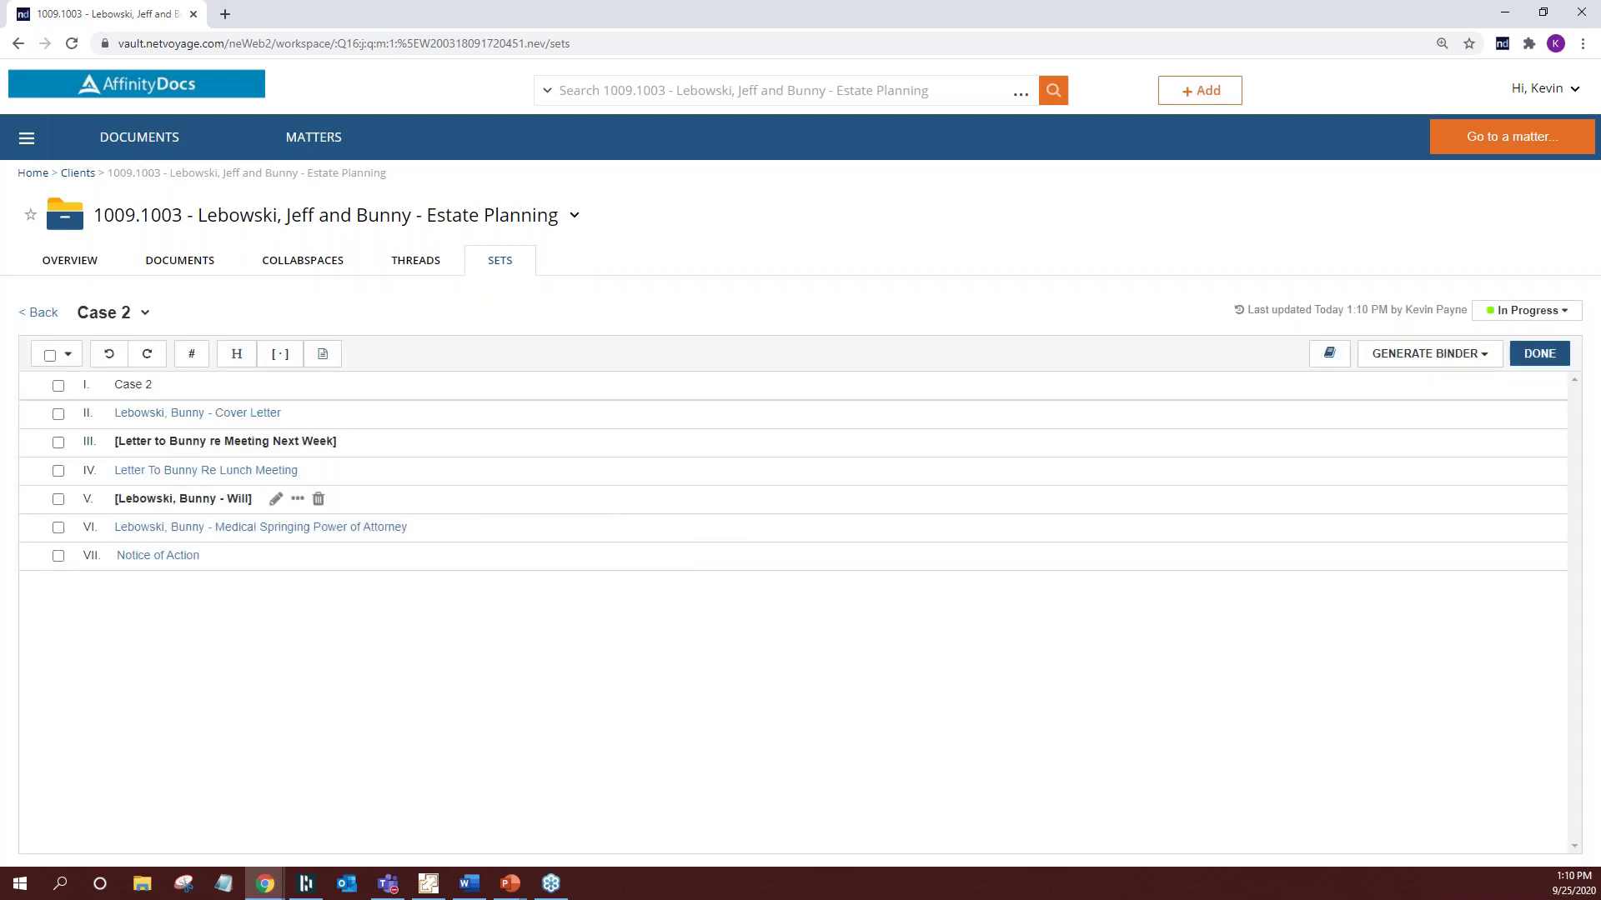
{"action": "left_click", "coordinate": [1557, 311]}
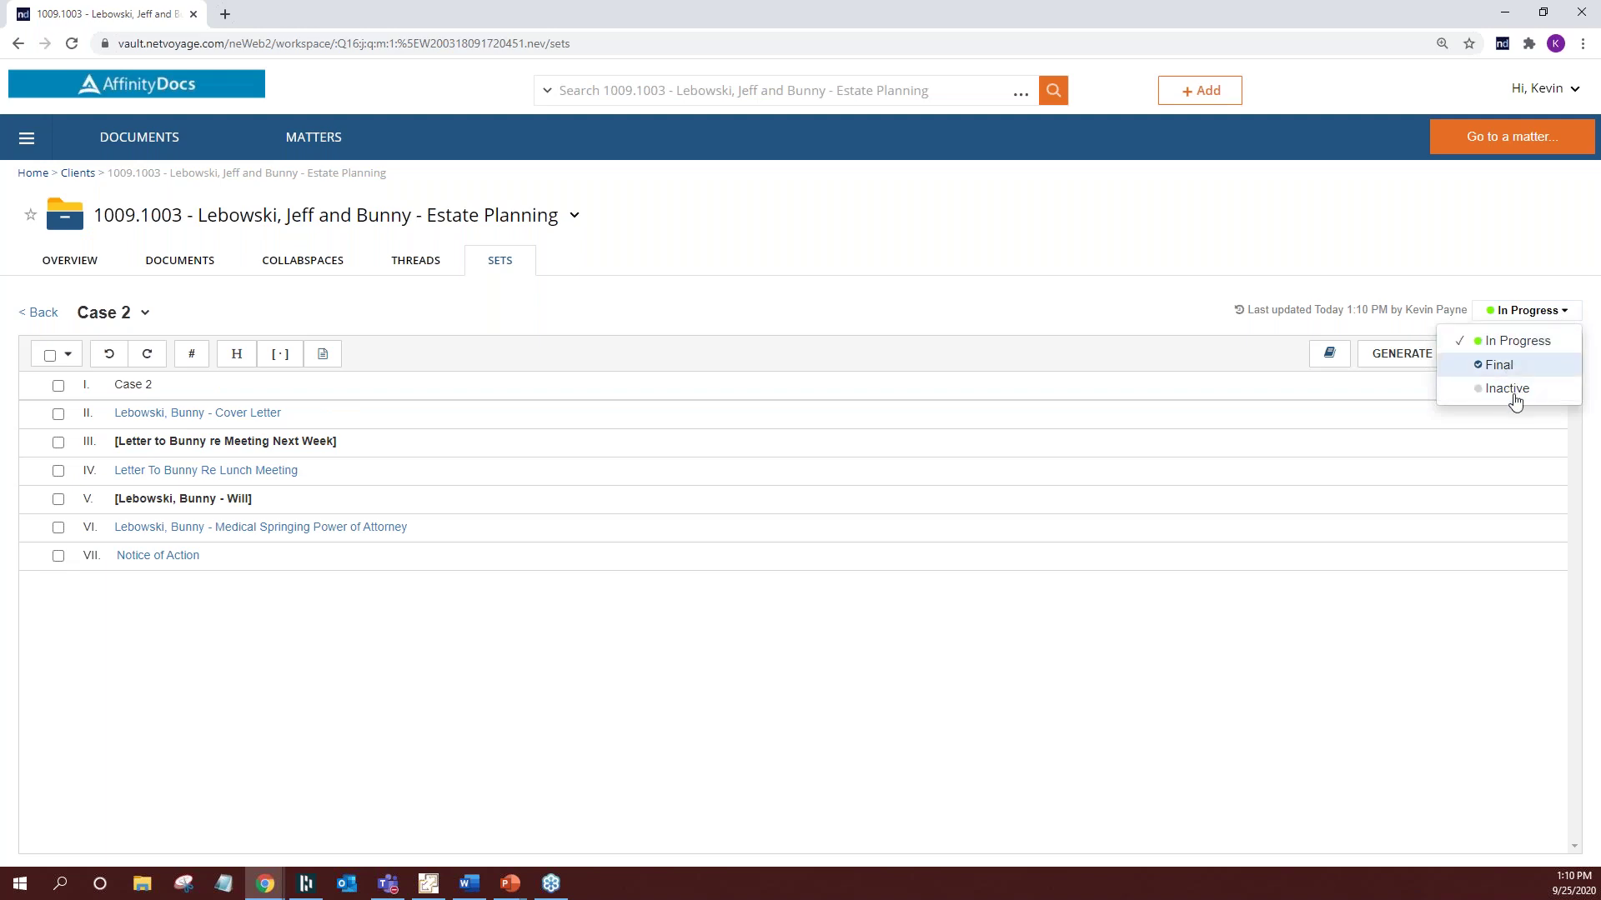
{"action": "left_click", "coordinate": [973, 299]}
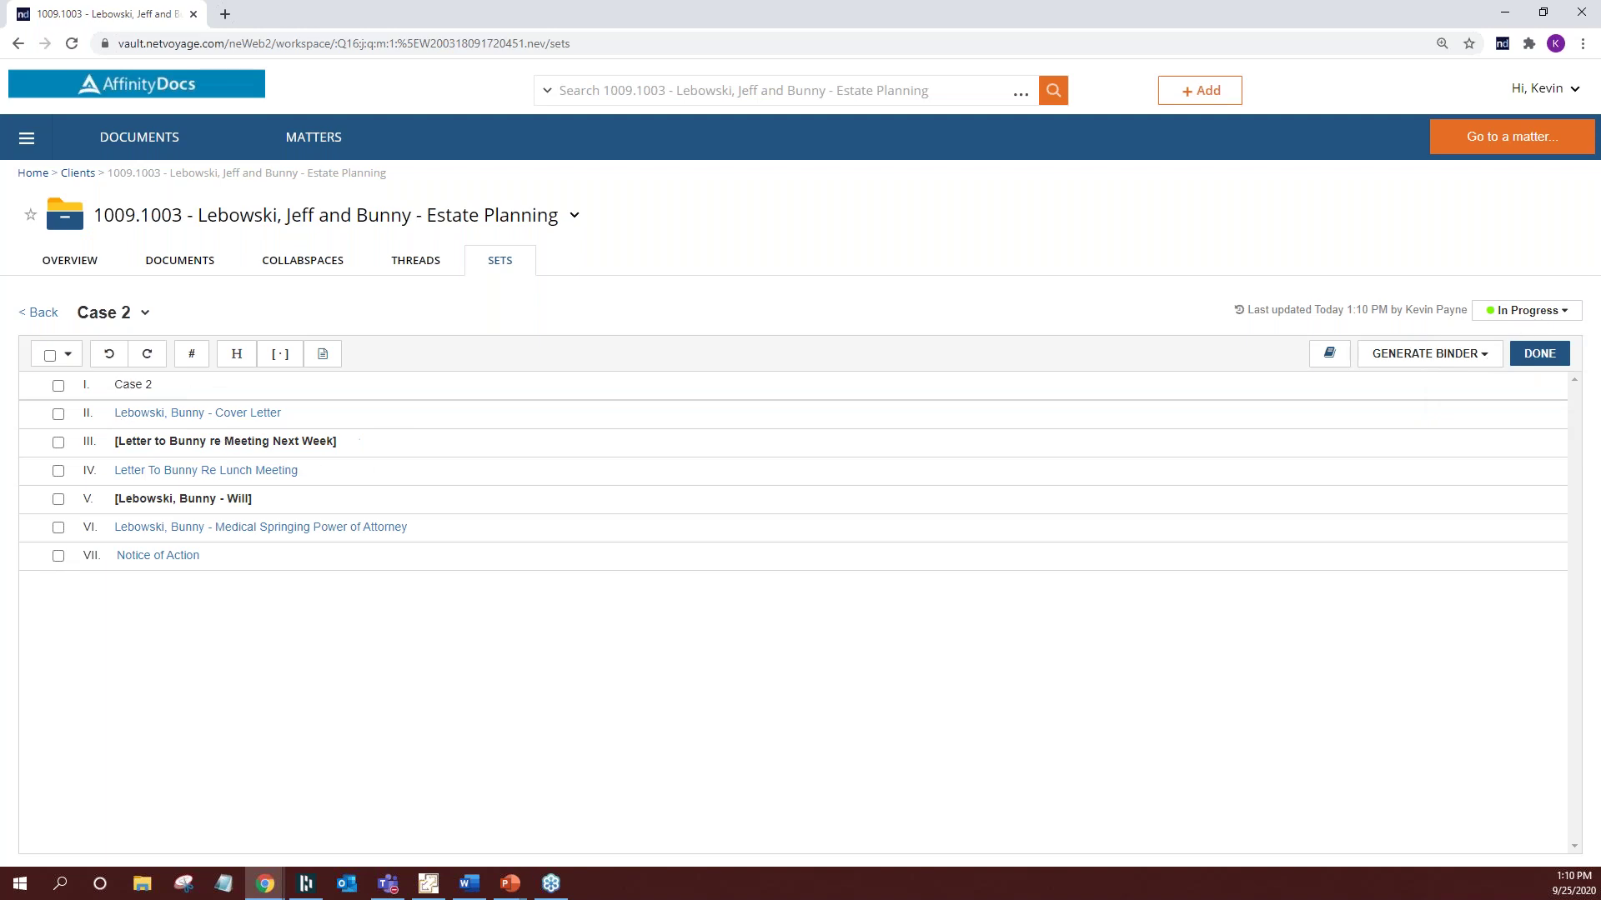
{"action": "left_click", "coordinate": [69, 356]}
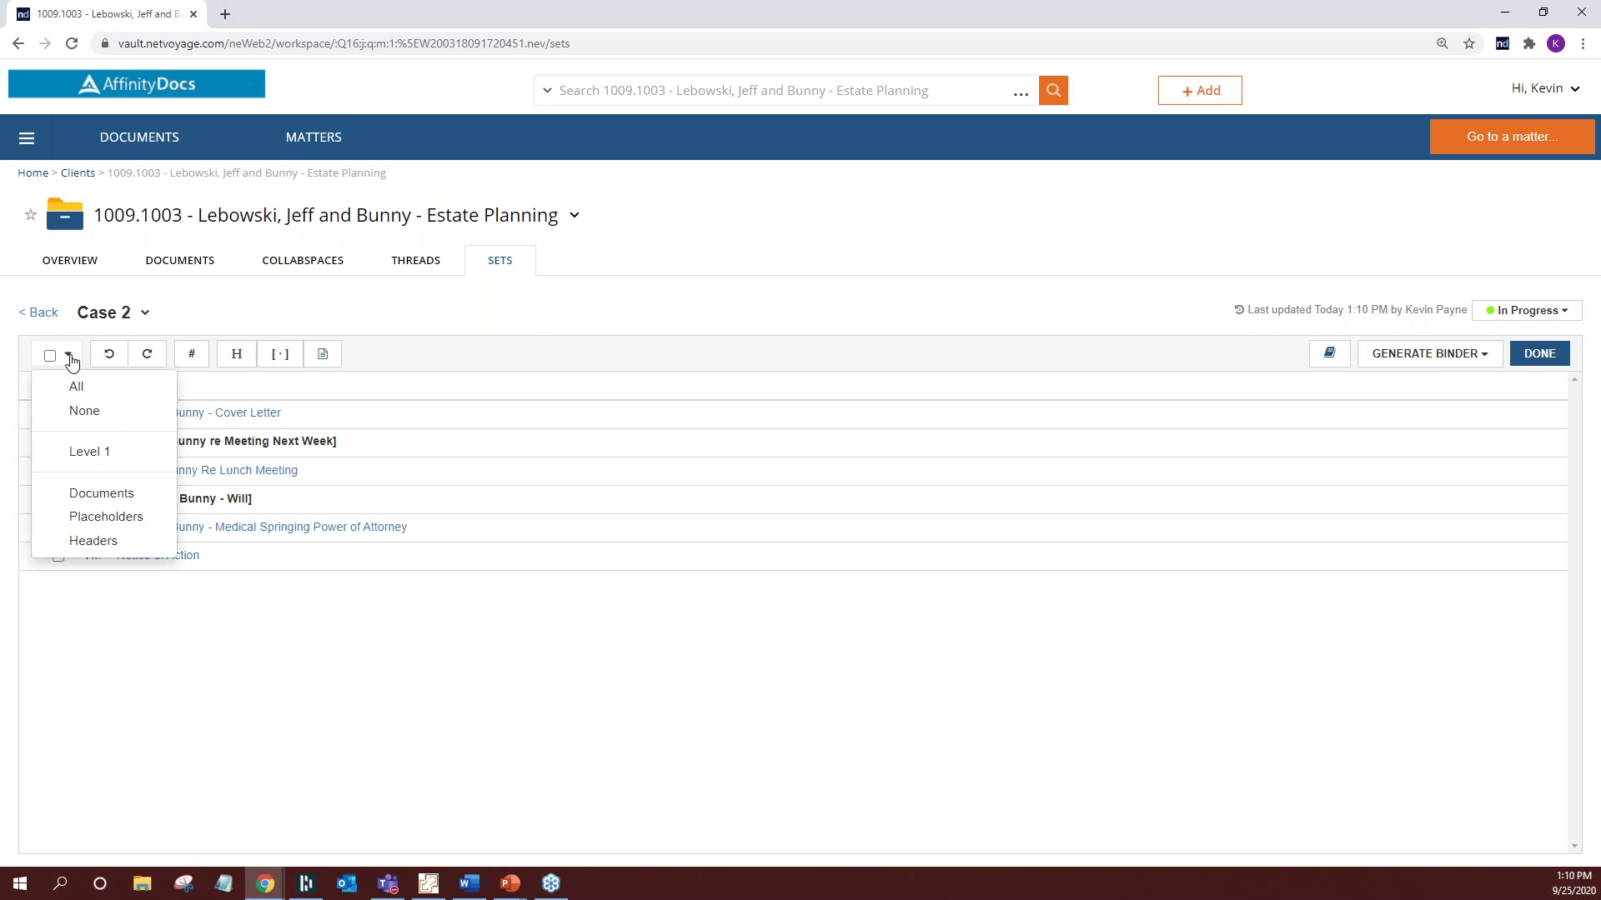
{"action": "left_click", "coordinate": [496, 350]}
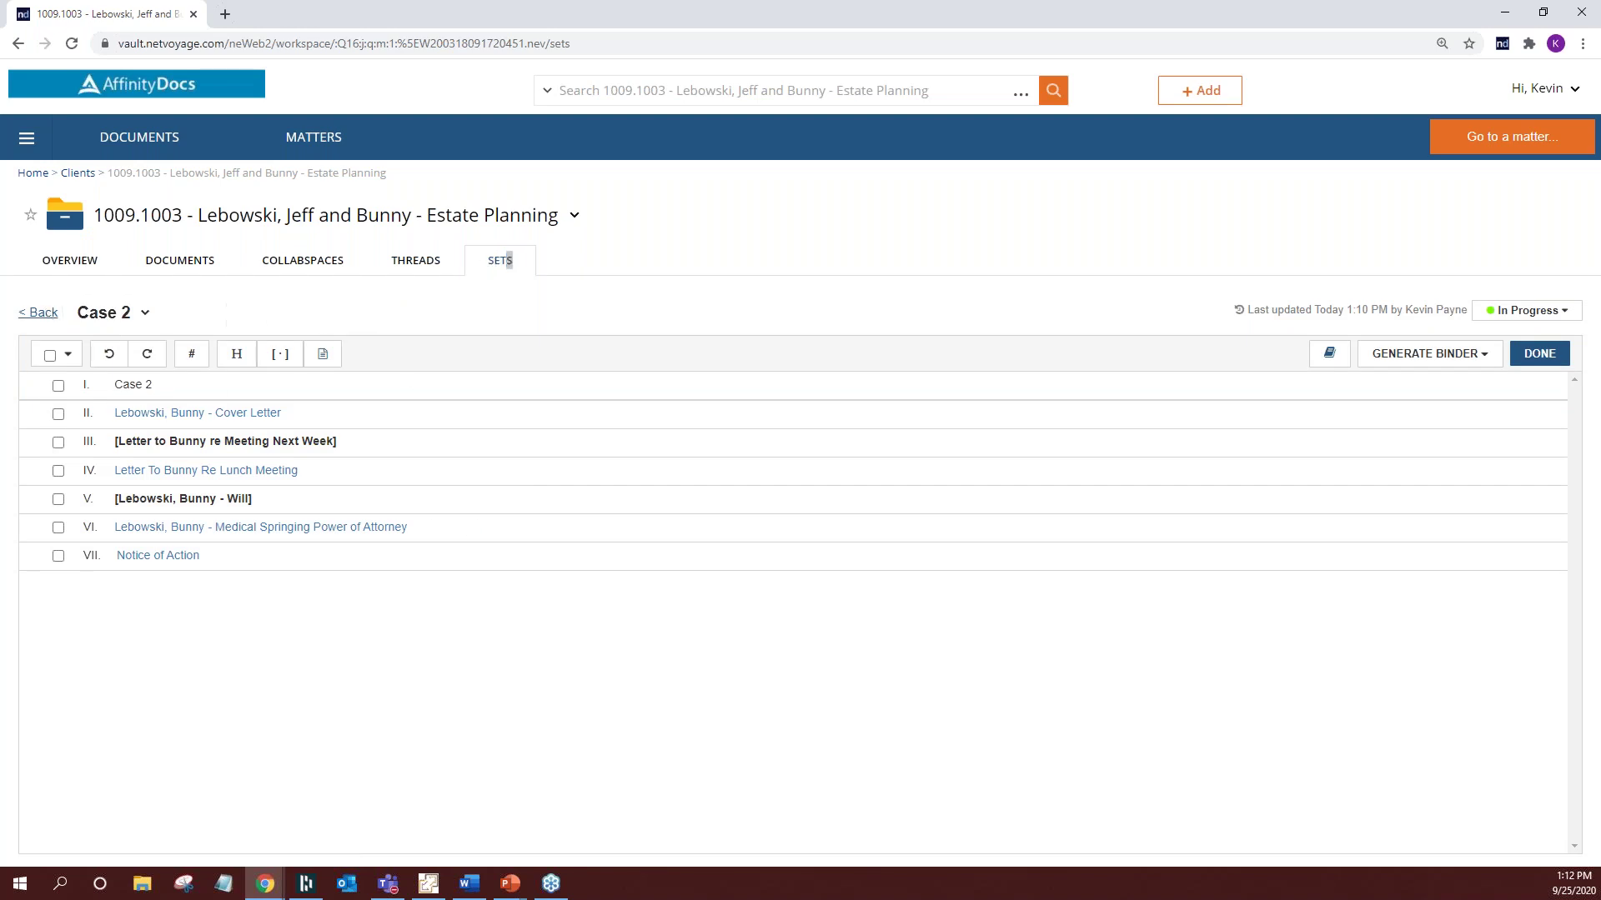
Return to the workspace's list of sets and reopen "Case 2" outside editing mode
{"action": "left_click", "coordinate": [40, 317]}
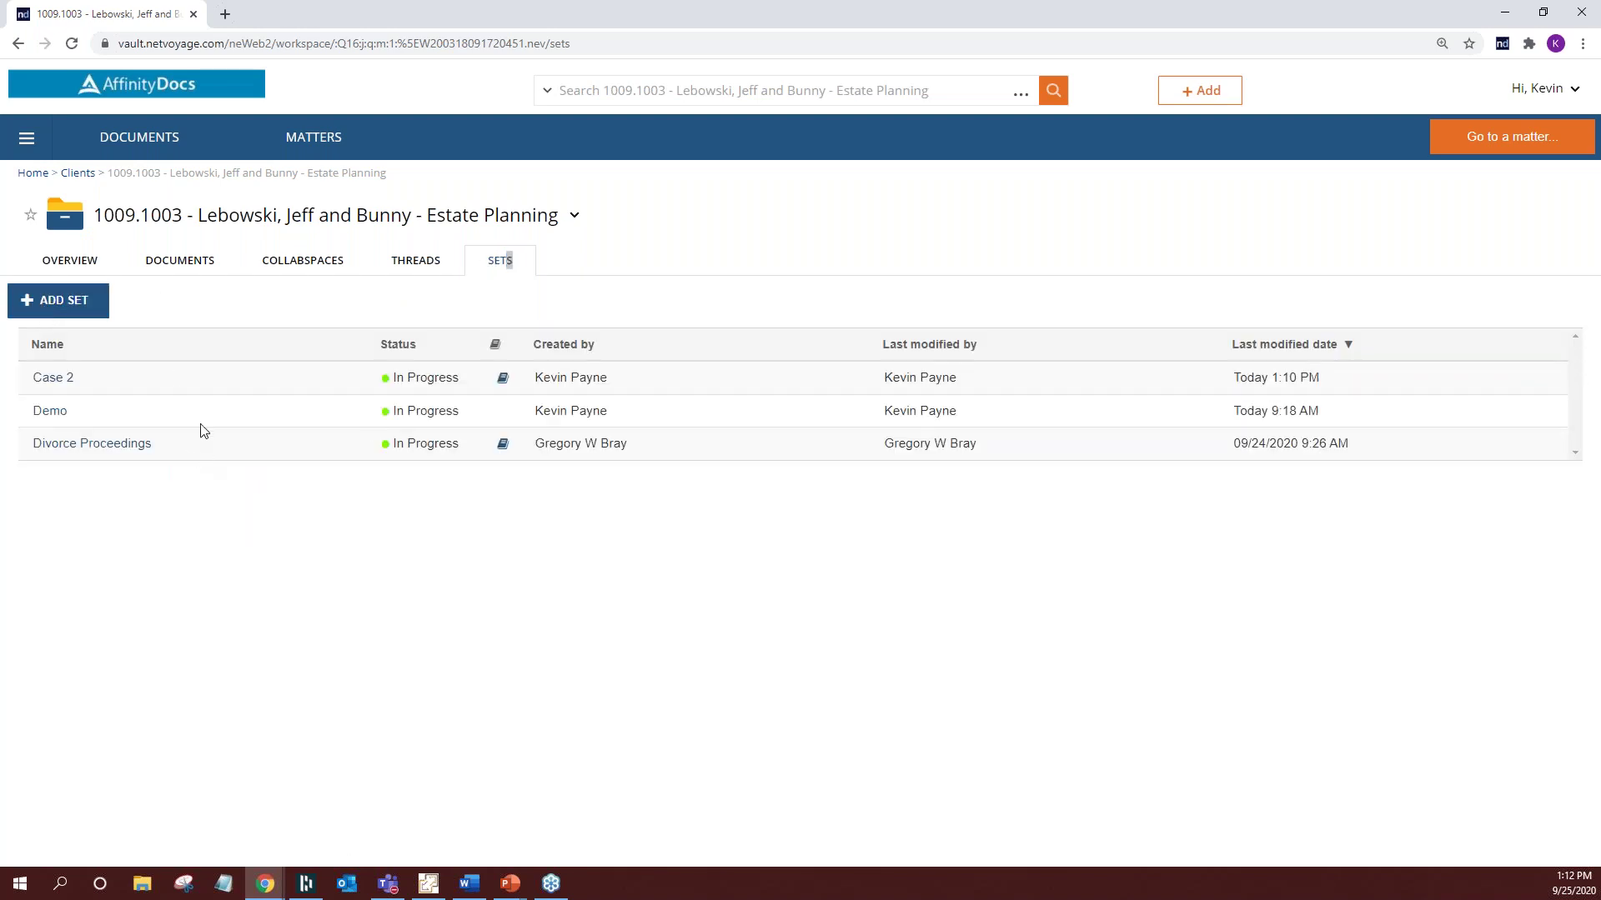
{"action": "right_click", "coordinate": [219, 382]}
{"action": "key", "text": "Escape"}
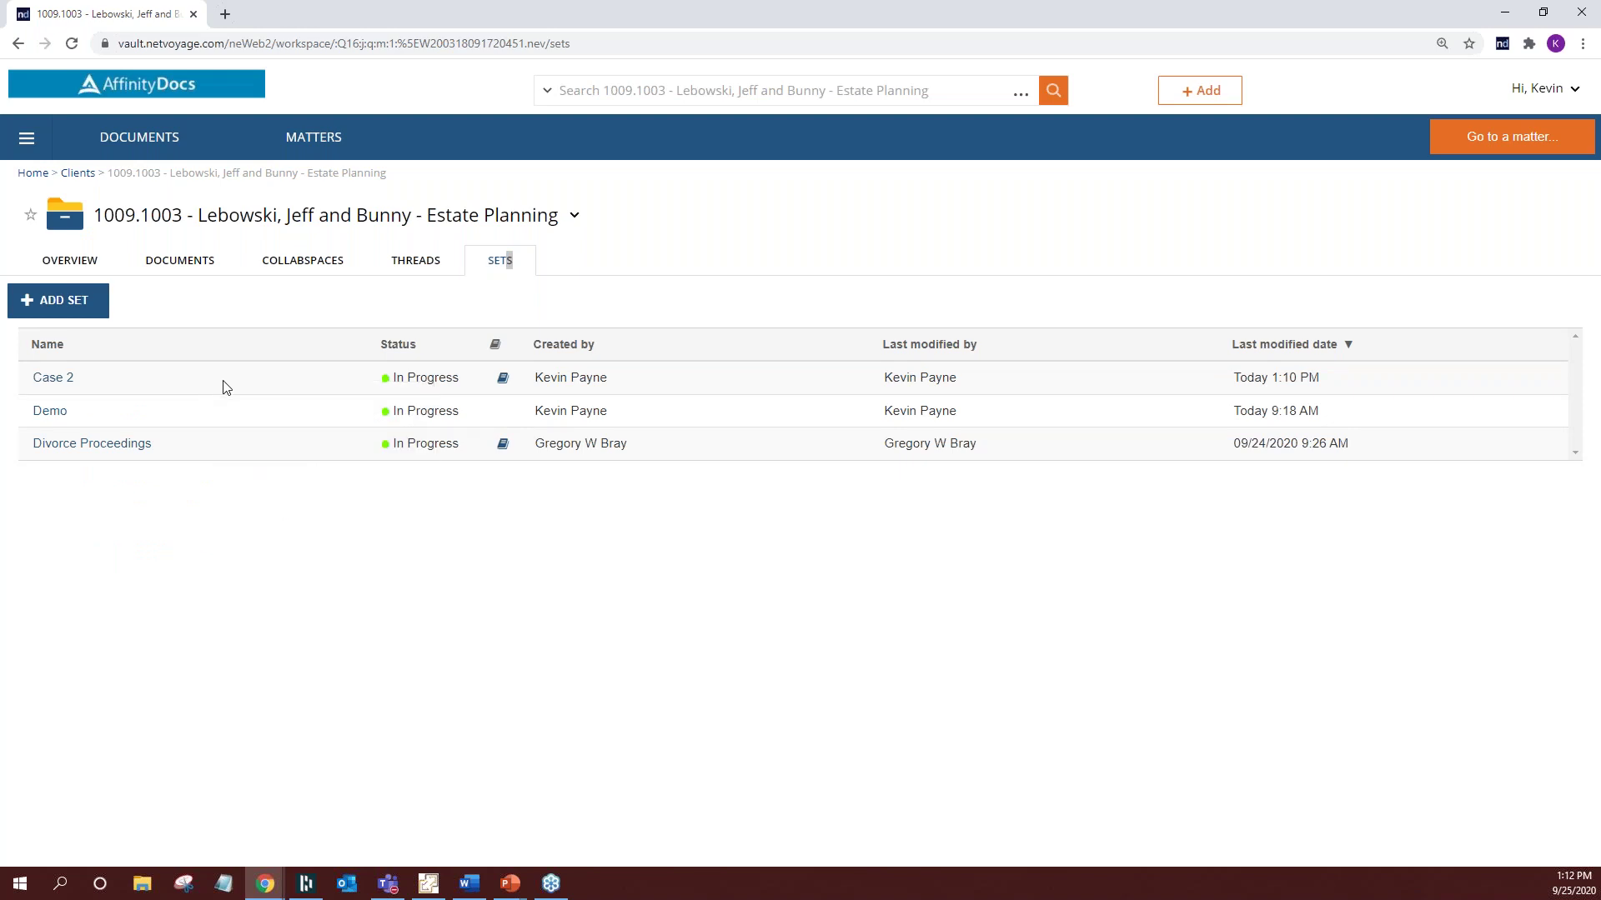
{"action": "right_click", "coordinate": [53, 381]}
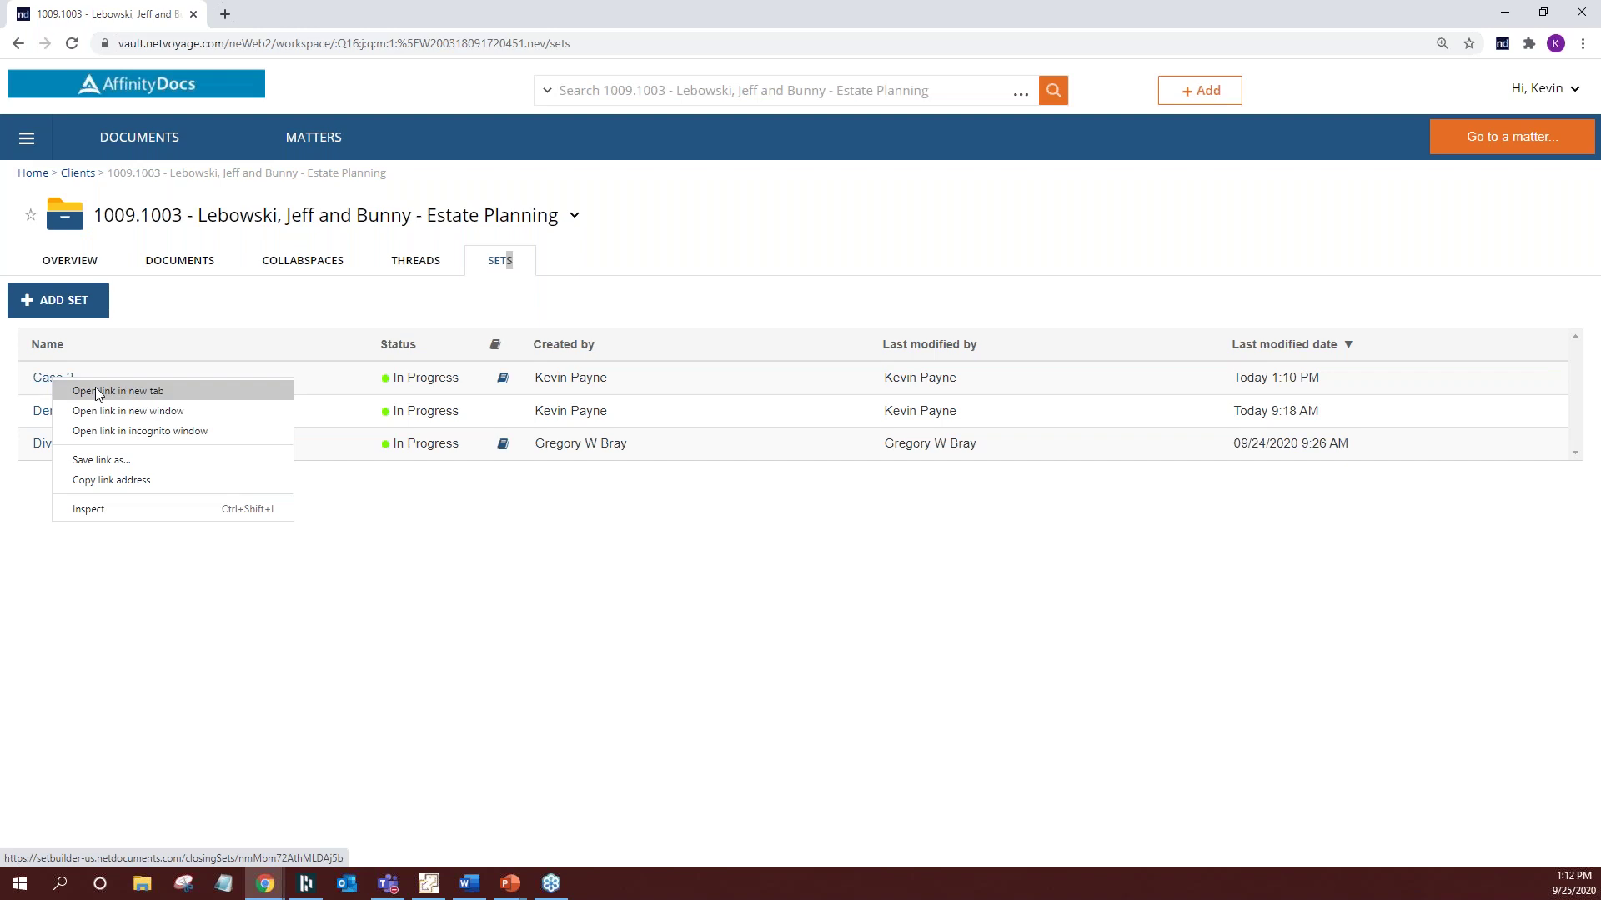
{"action": "key", "text": "Escape"}
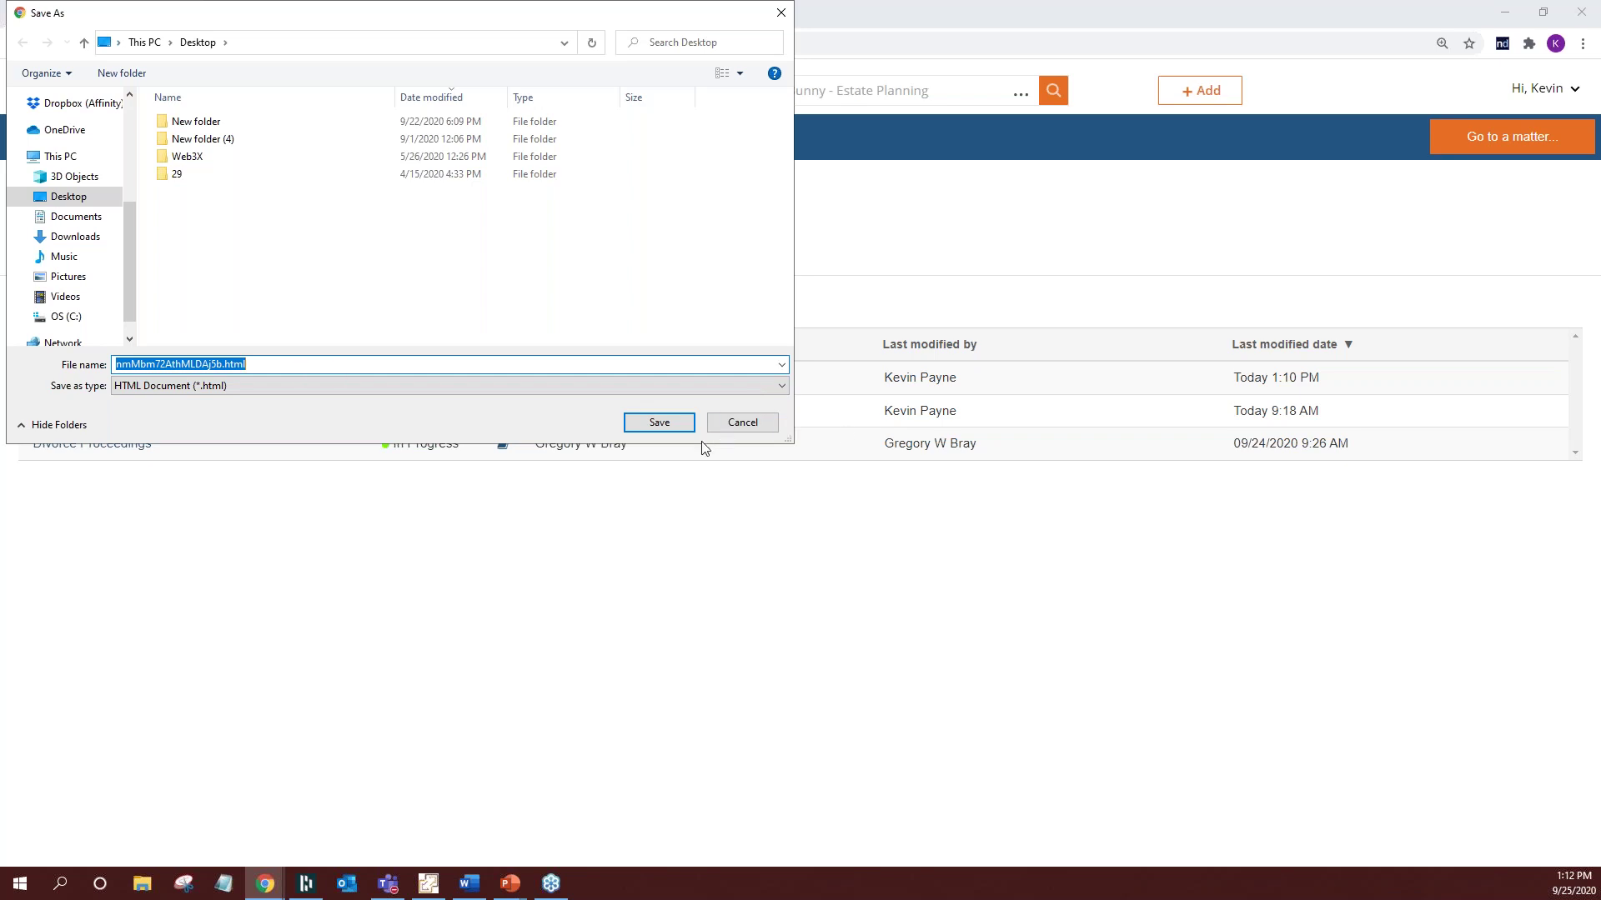
{"action": "left_click", "coordinate": [742, 423]}
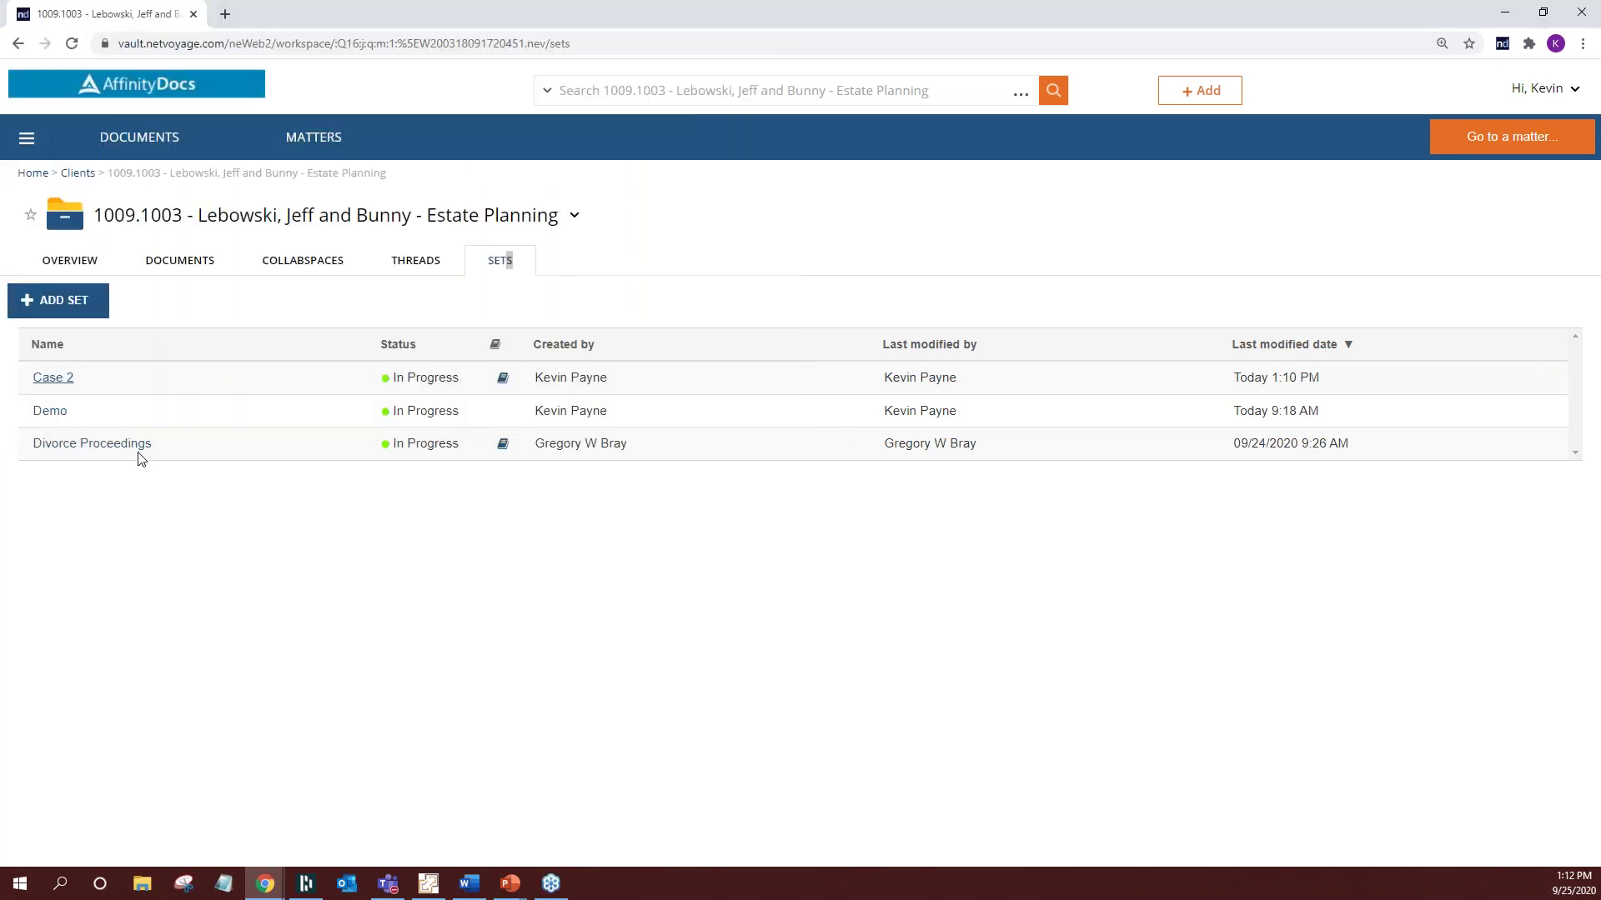
{"action": "left_click", "coordinate": [55, 379]}
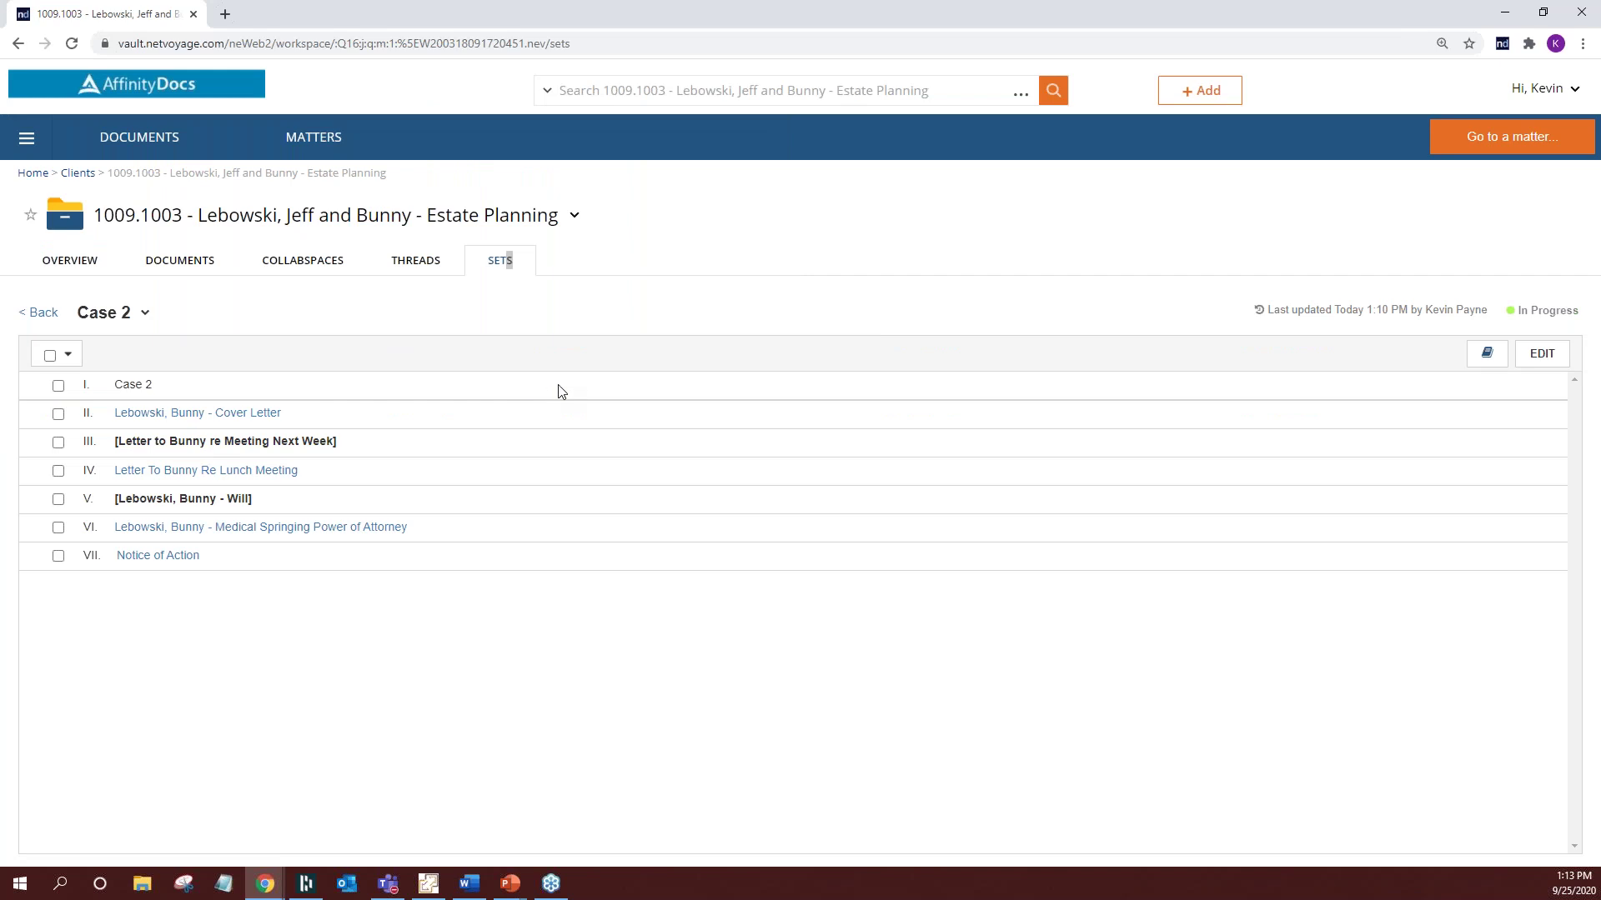
{"action": "left_click", "coordinate": [575, 220]}
{"action": "left_click", "coordinate": [664, 242]}
{"action": "left_click", "coordinate": [575, 217]}
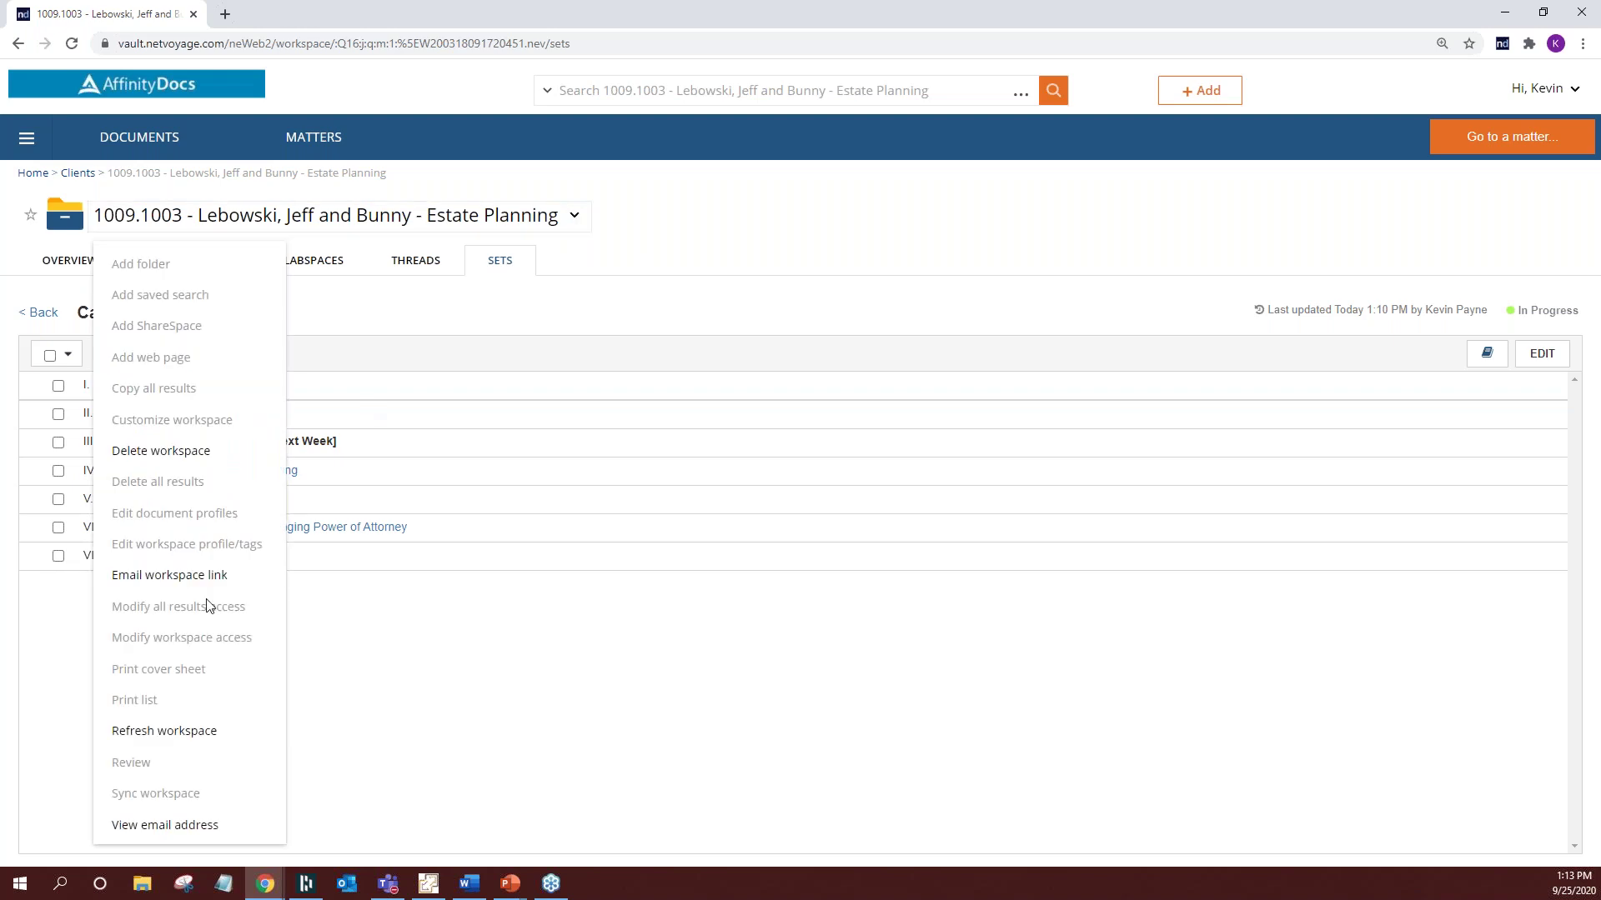
{"action": "left_click", "coordinate": [684, 260]}
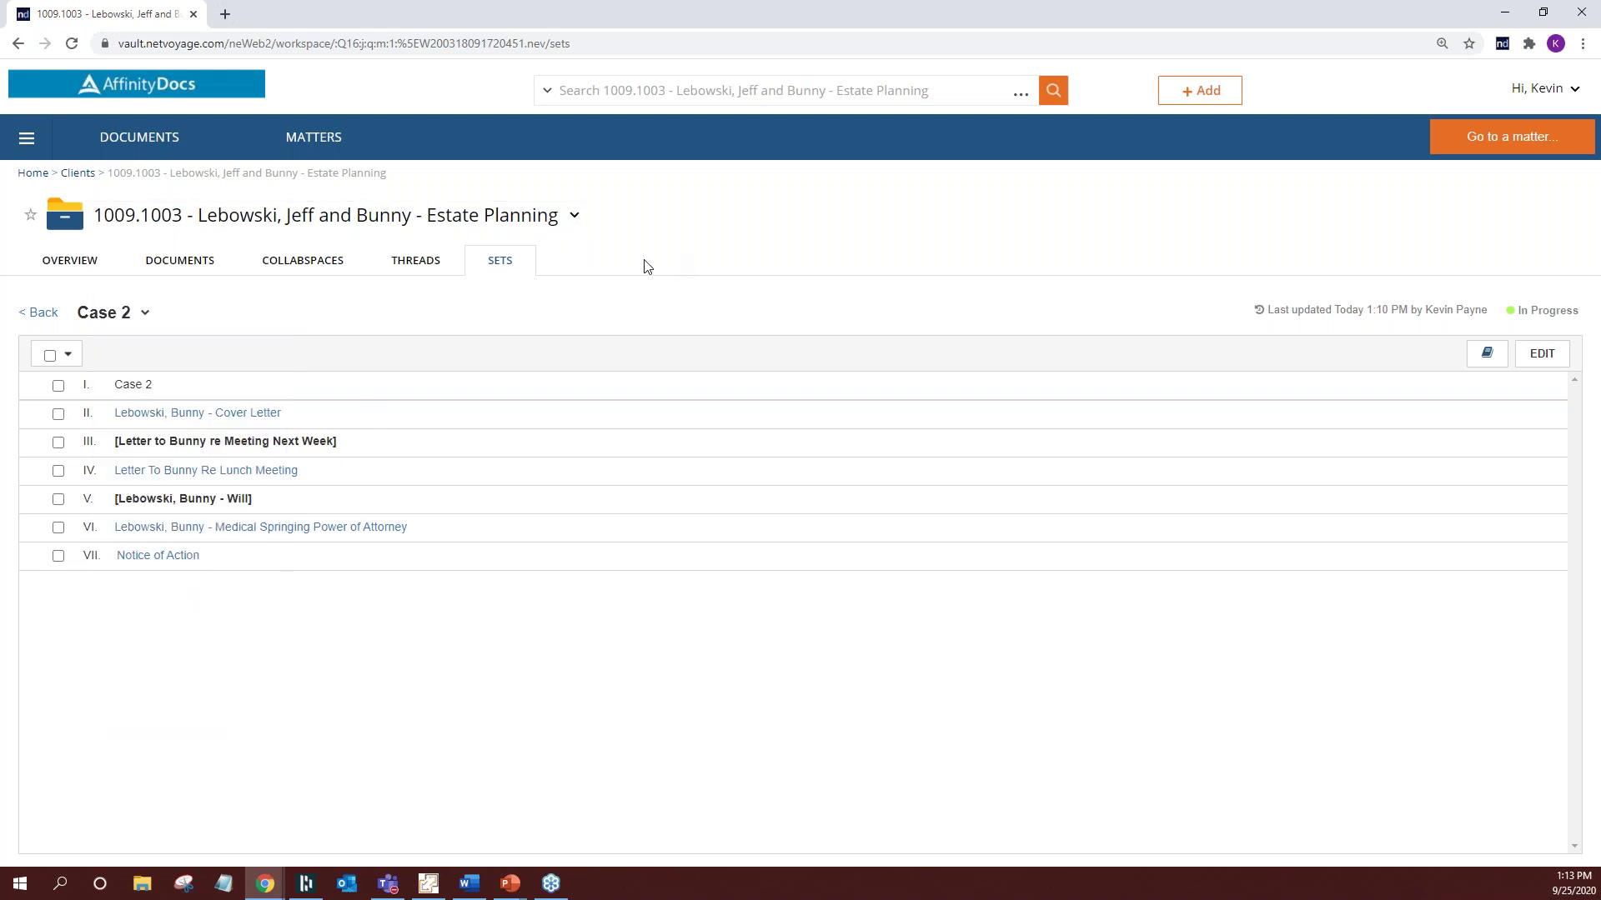
Clone the "Case 2" set in the same workspace as "Template 1", replacing its documents with placeholders
{"action": "left_click", "coordinate": [146, 313]}
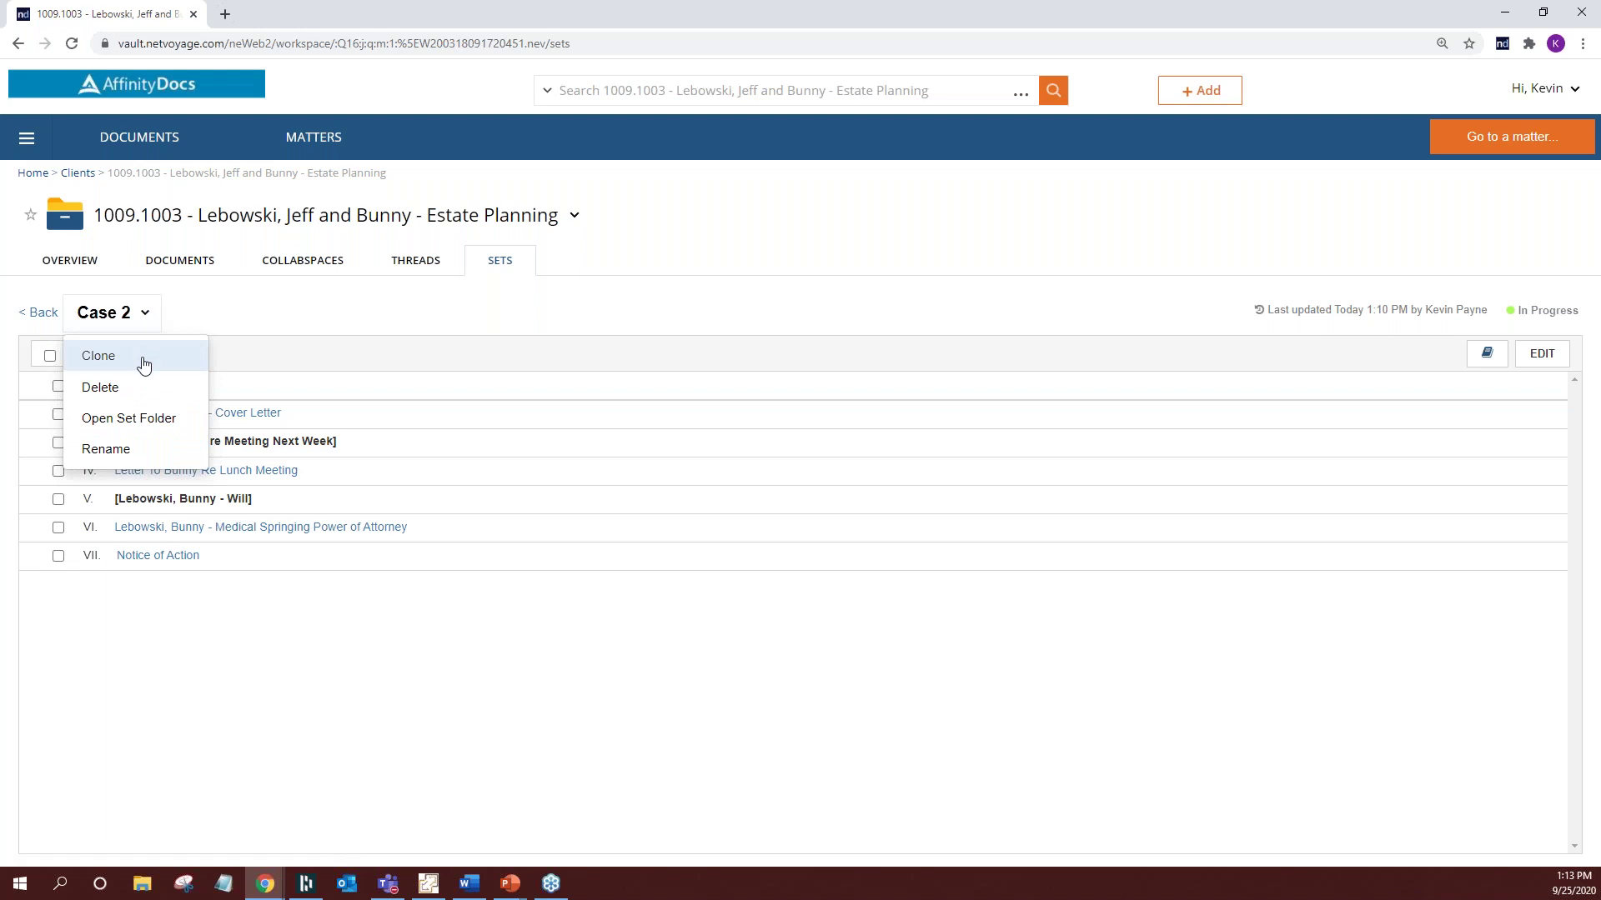
{"action": "left_click", "coordinate": [144, 359]}
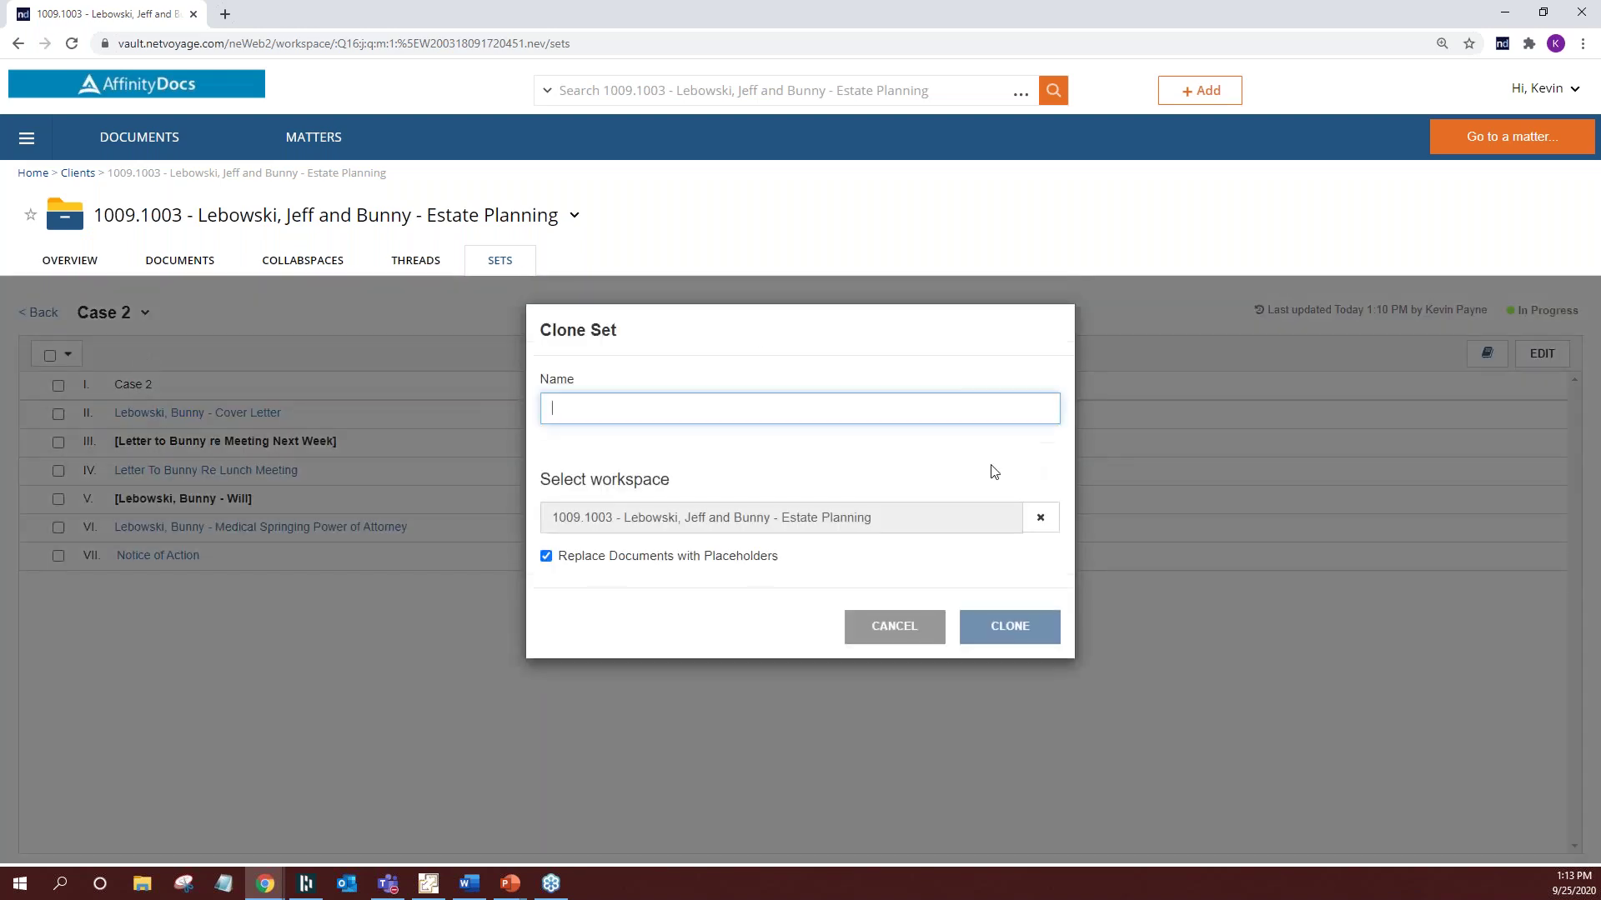
{"action": "type", "text": "Tmeplate 1"}
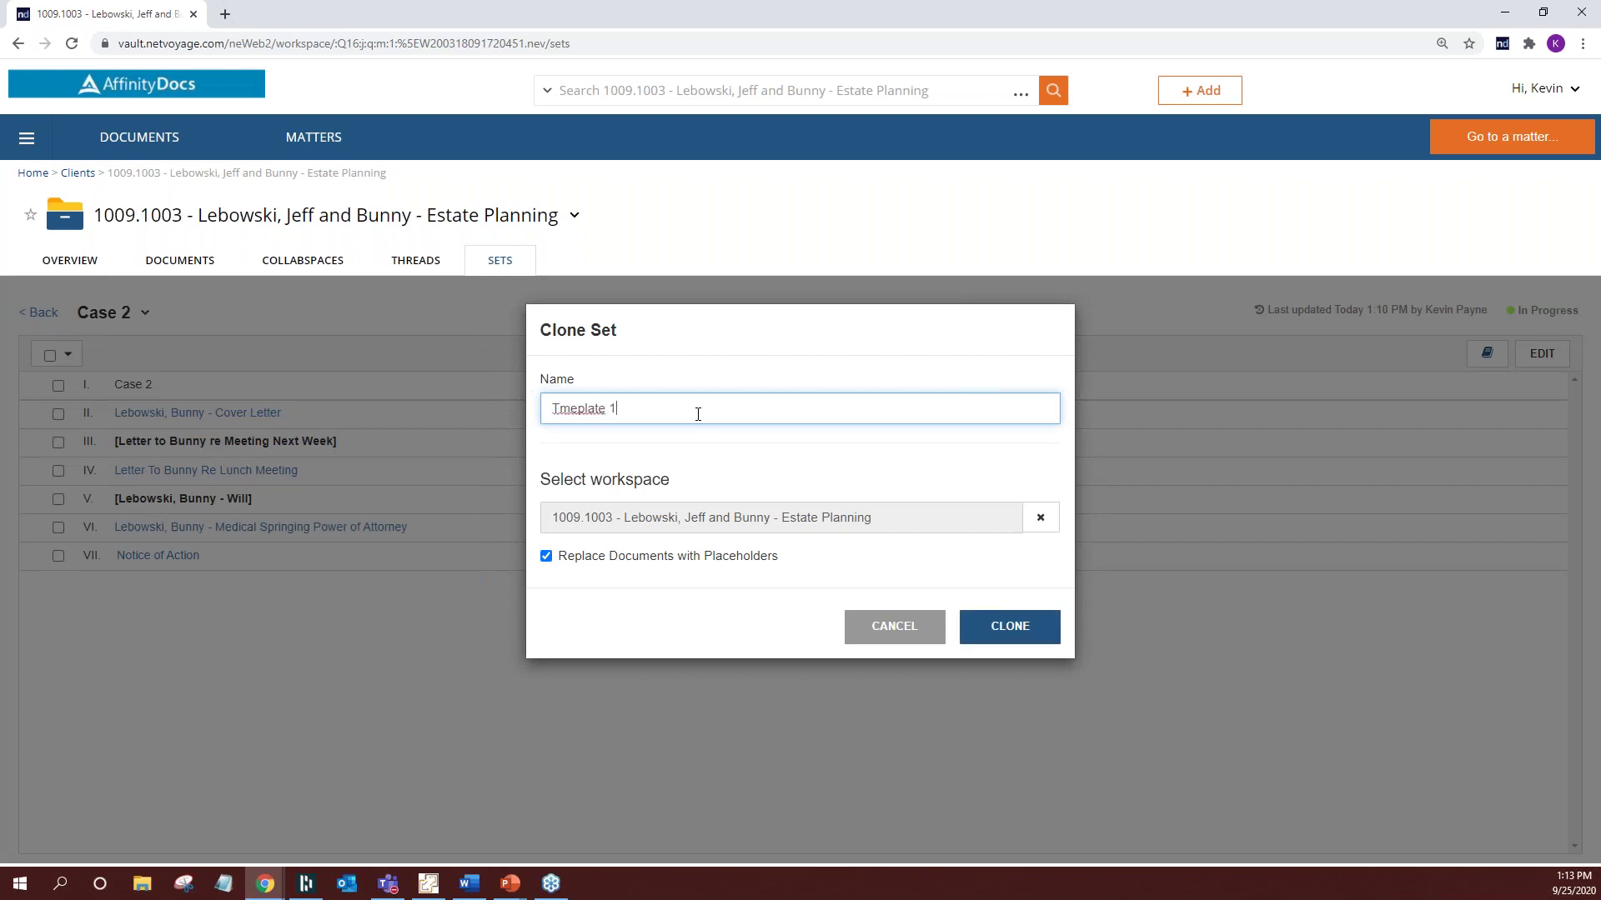
{"action": "right_click", "coordinate": [595, 409]}
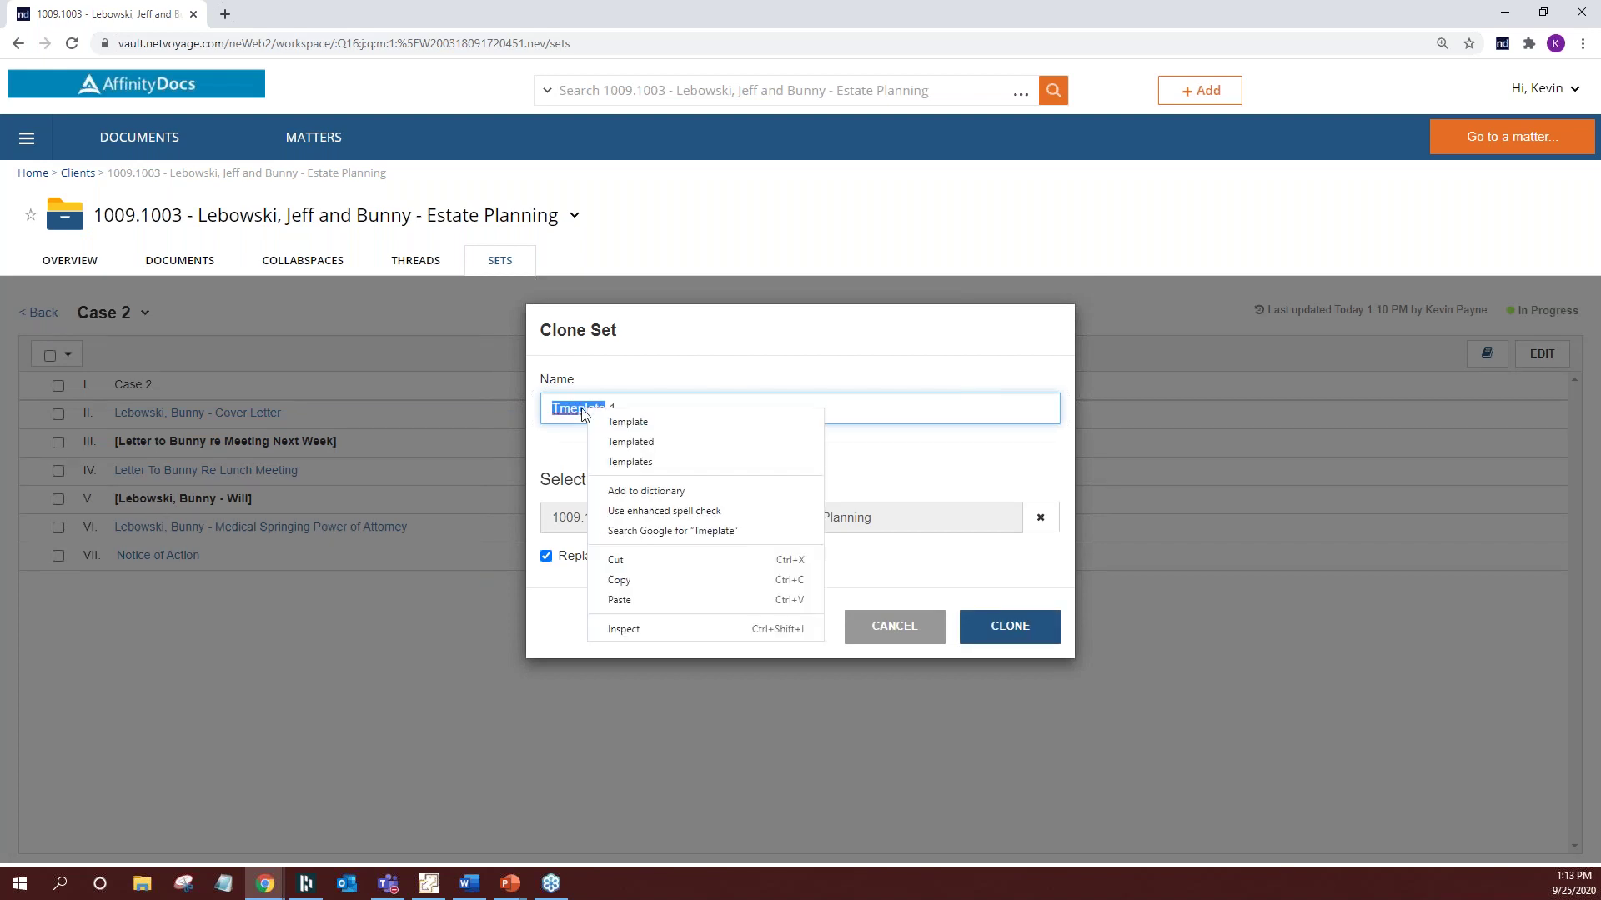
{"action": "left_click", "coordinate": [640, 420]}
{"action": "left_click", "coordinate": [1014, 629]}
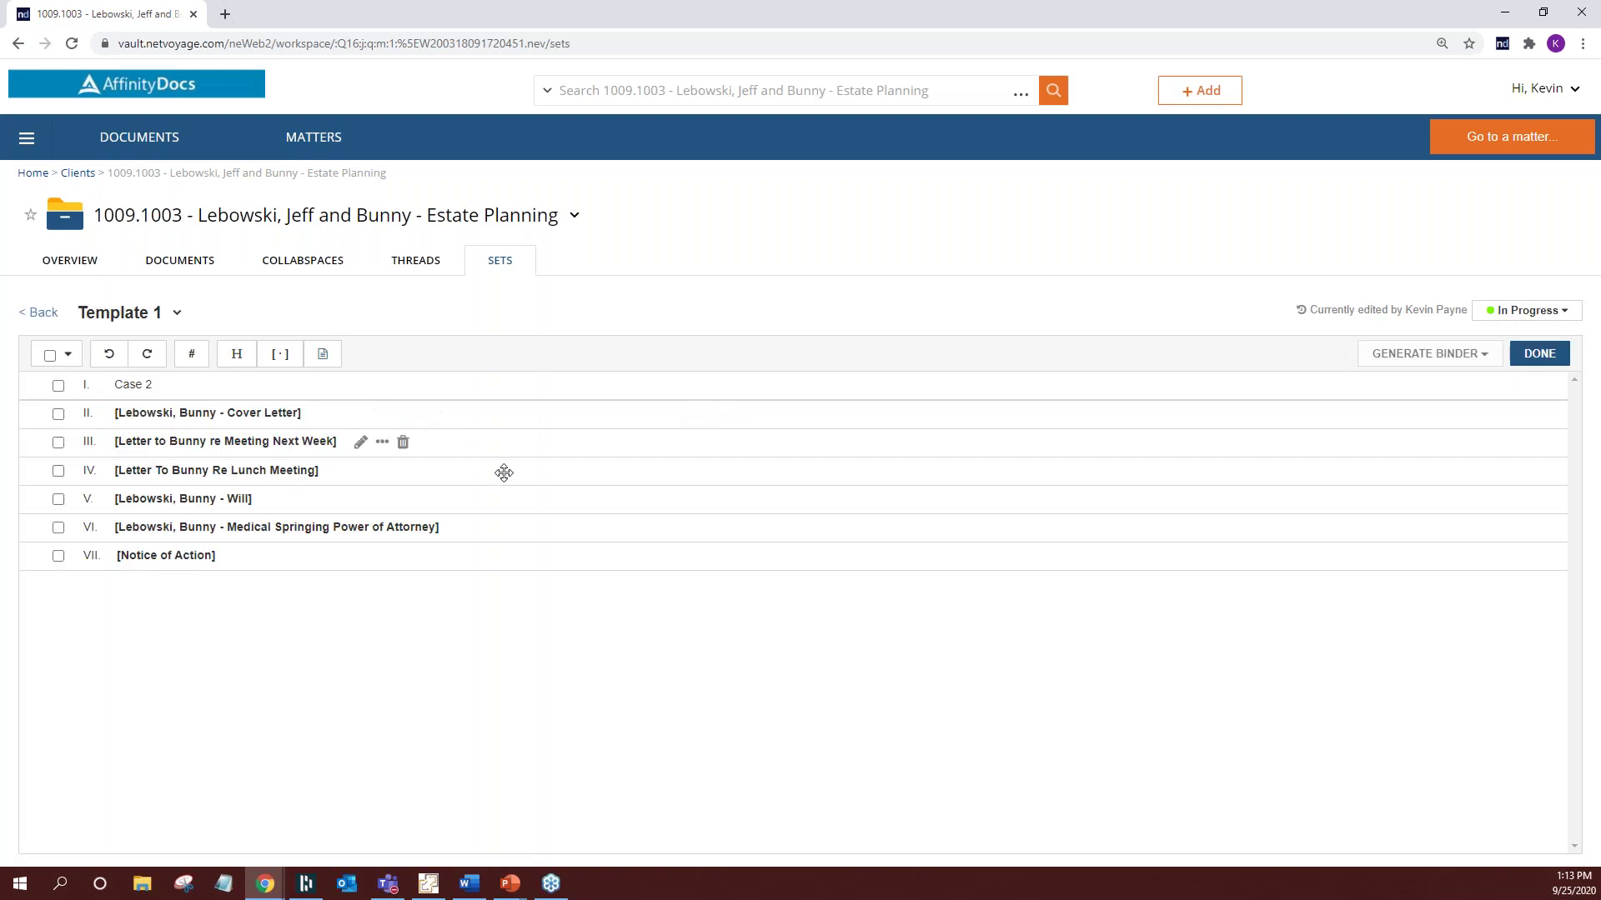
Open the Cover Letter placeholder's name for editing in "Template 1"
{"action": "mouse_move", "coordinate": [343, 414]}
{"action": "mouse_move", "coordinate": [236, 416]}
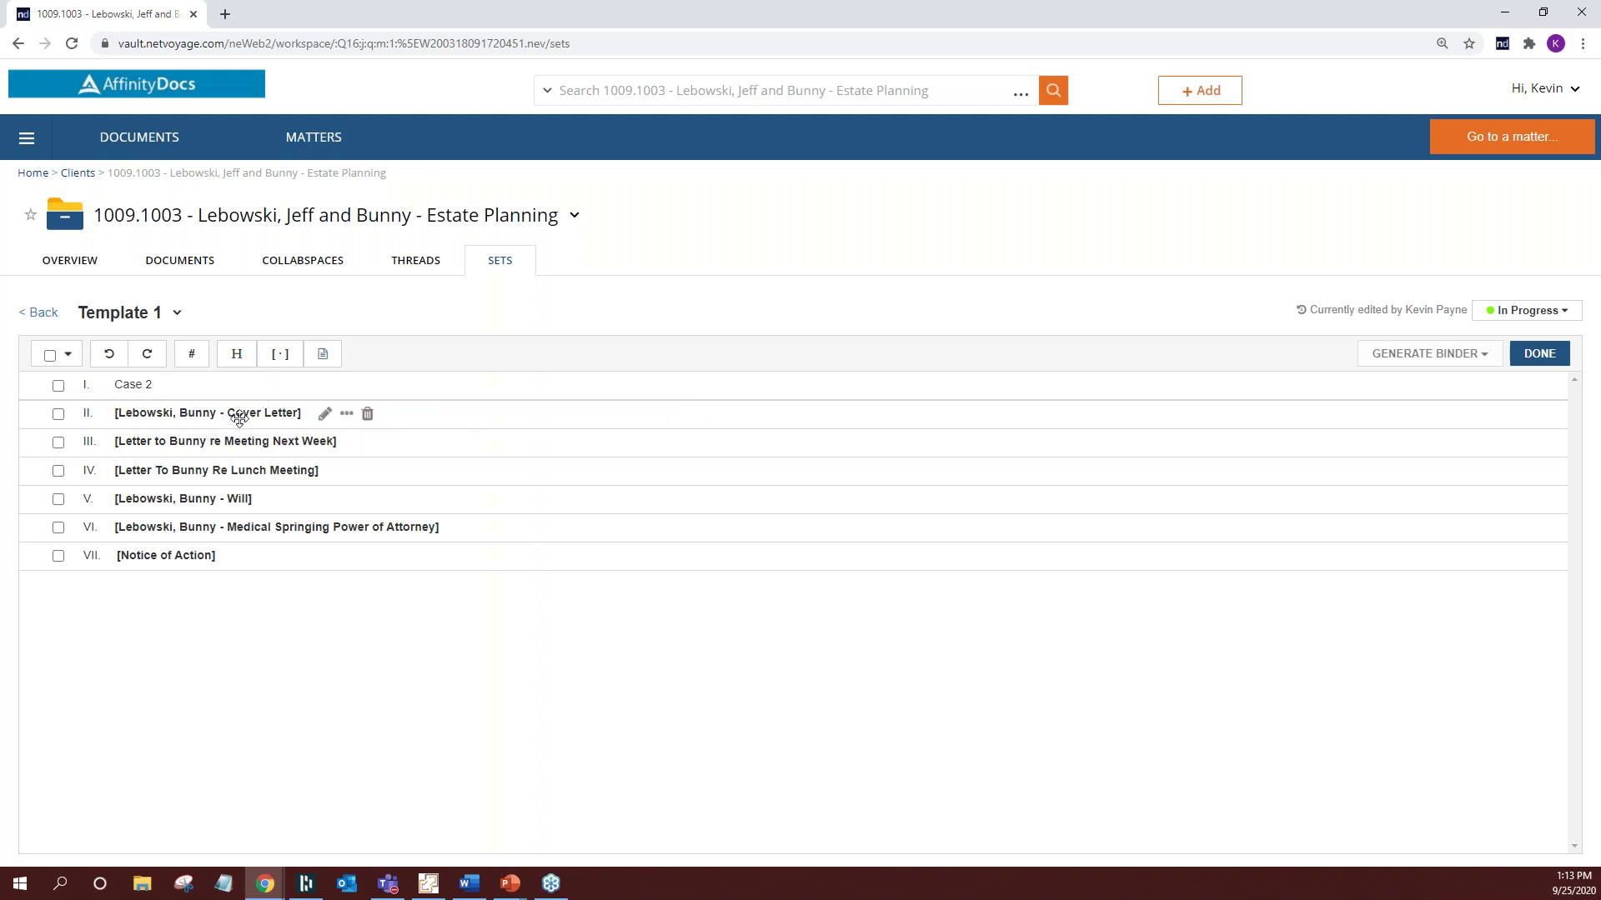
{"action": "left_click", "coordinate": [324, 414]}
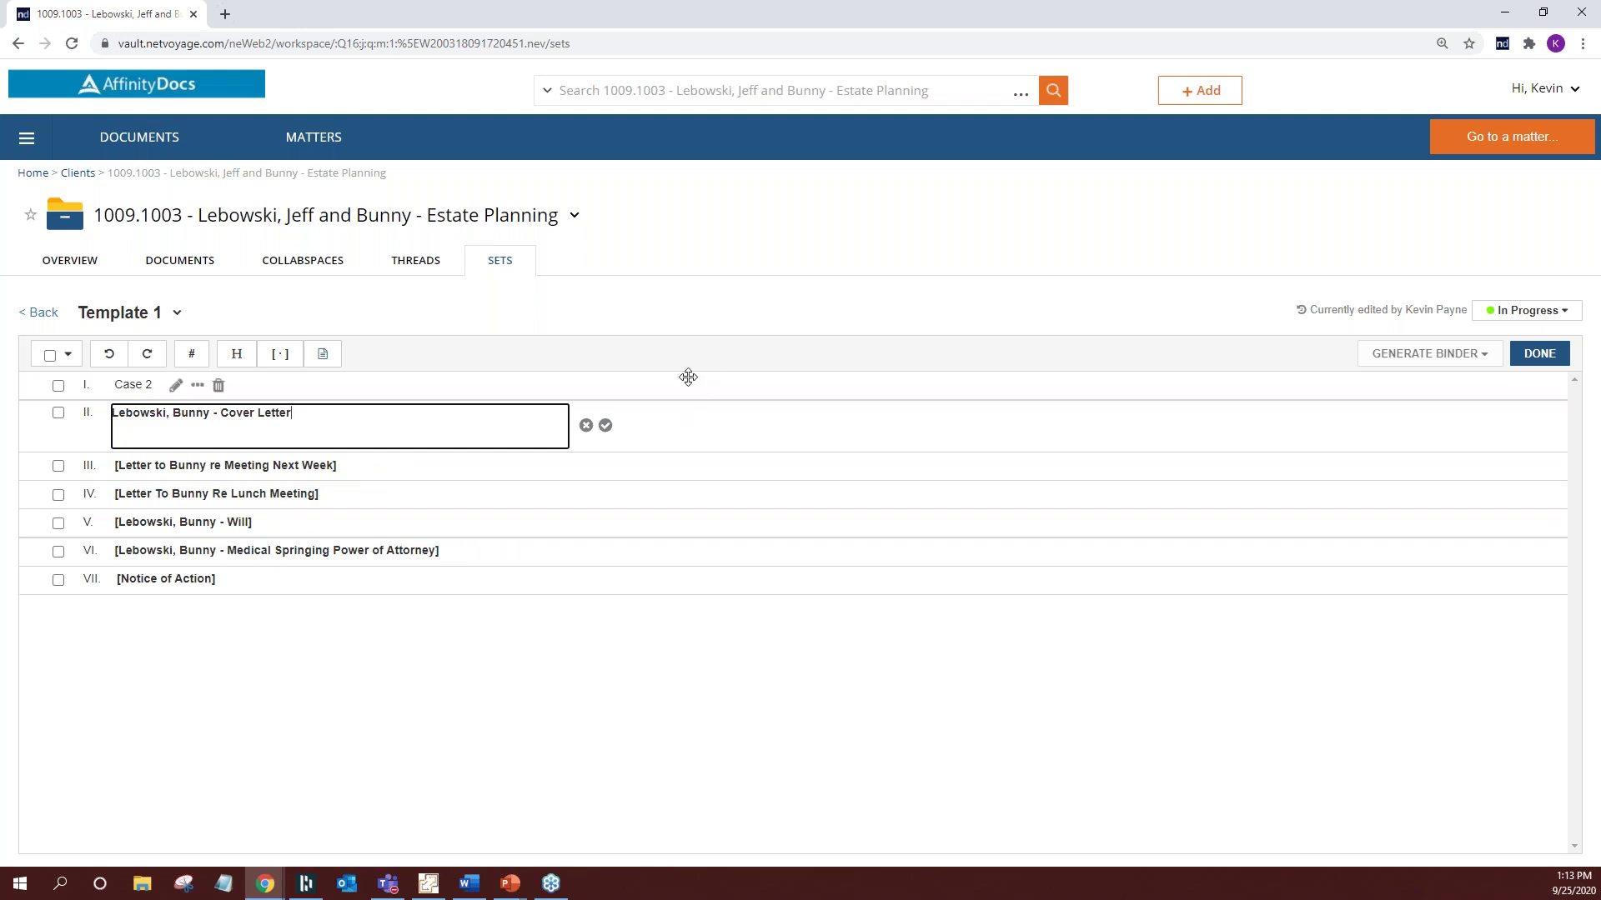
{"action": "key", "text": "Return"}
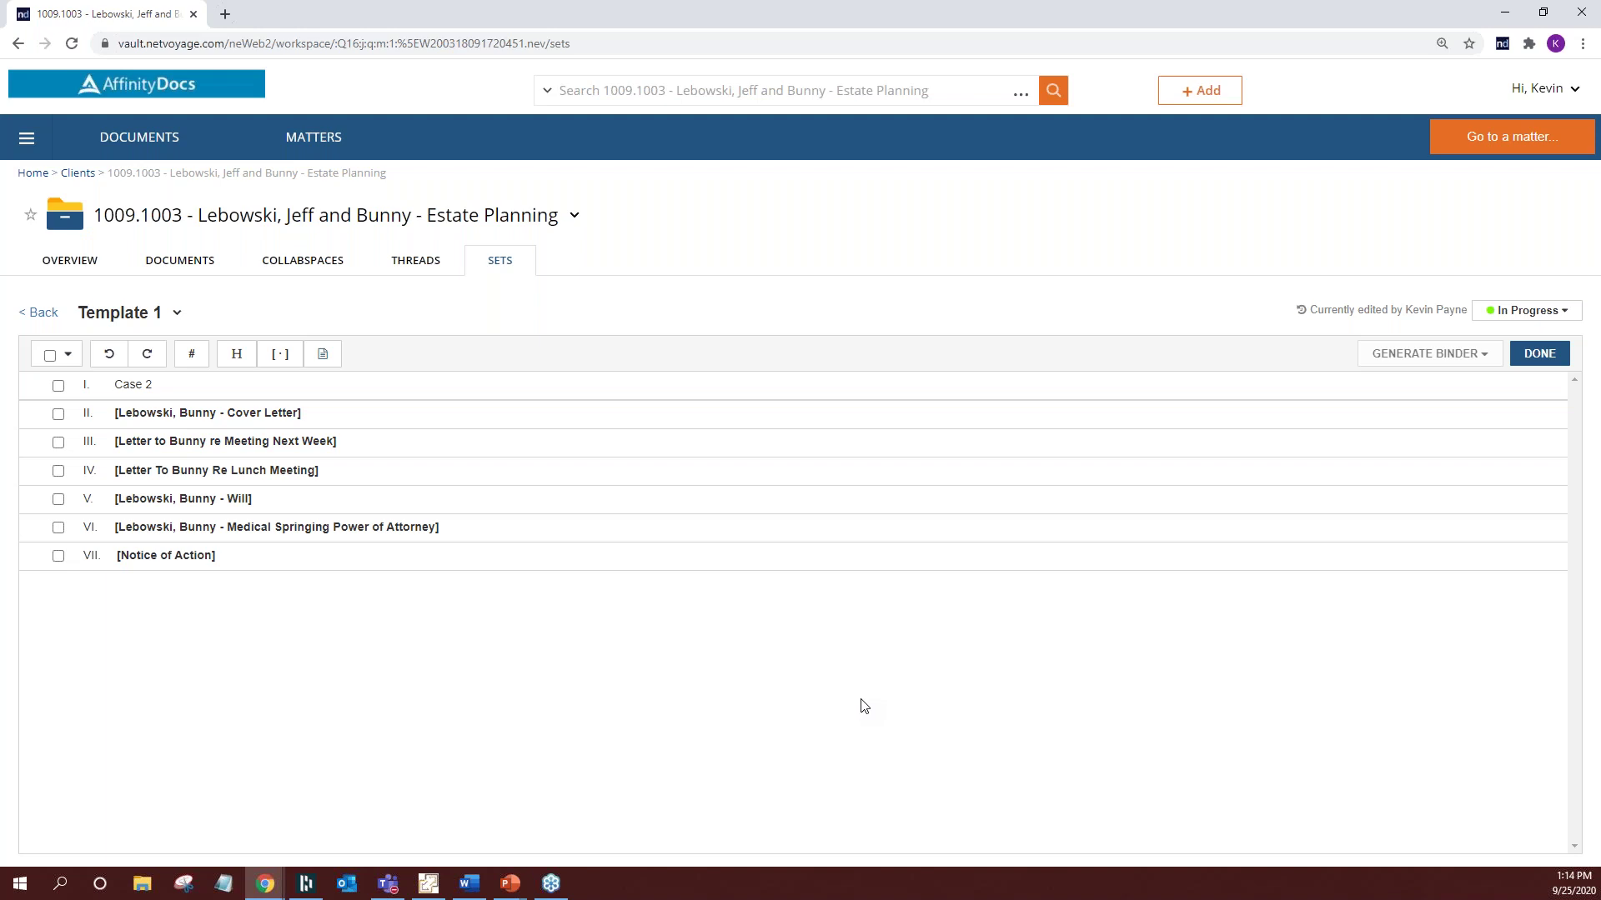
Add a header with the default text "Header" at the end of "Template 1"
{"action": "left_click", "coordinate": [241, 359]}
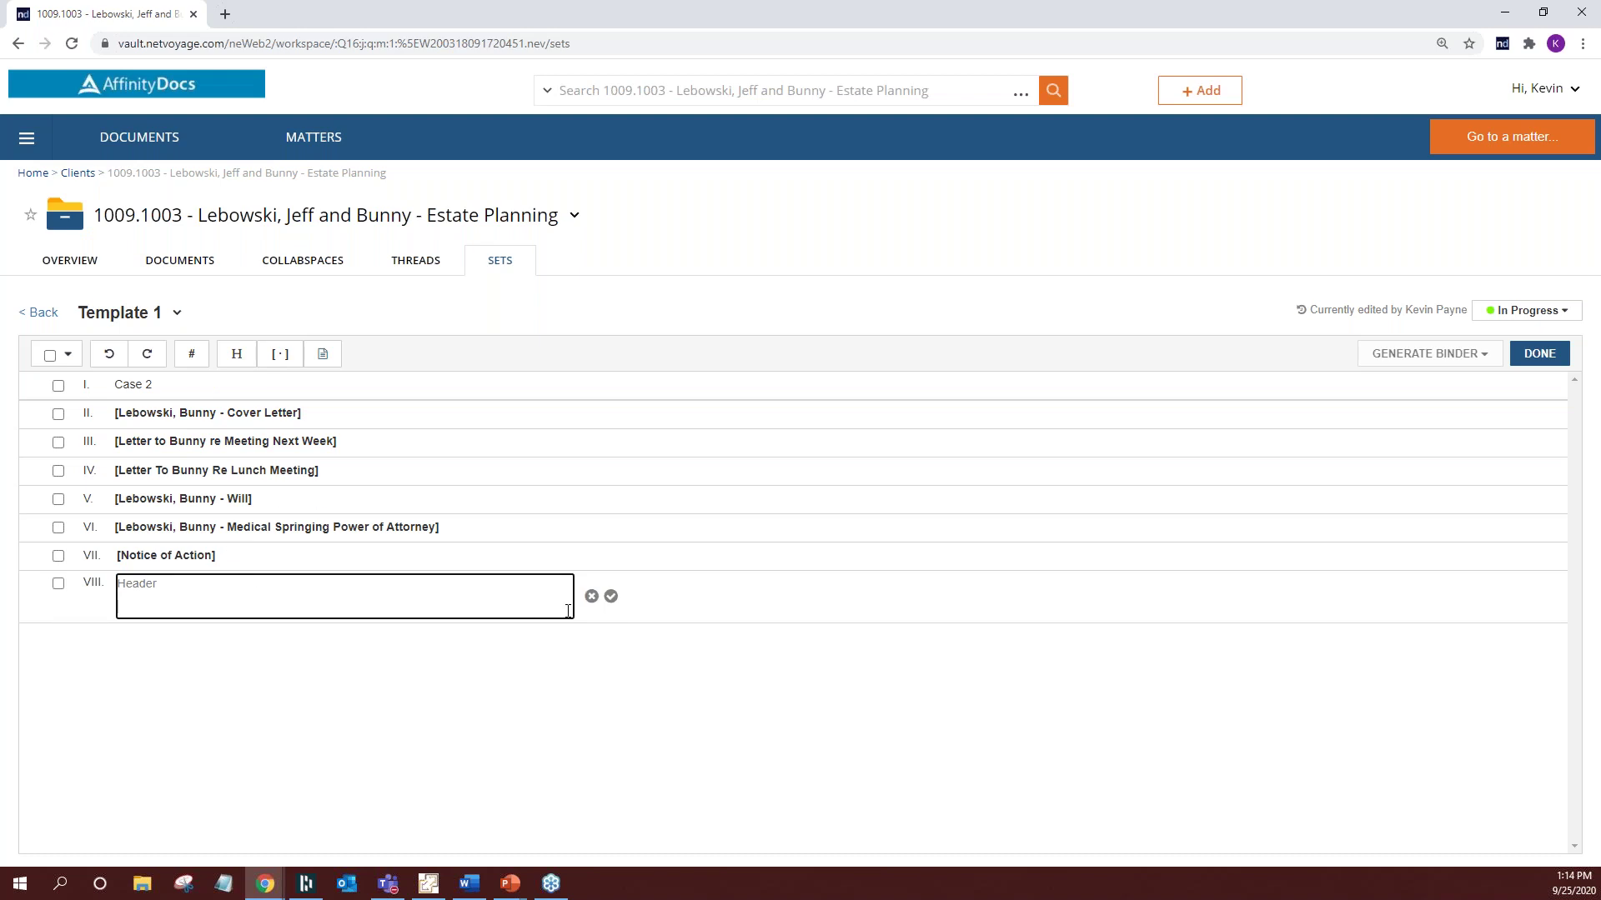
{"action": "left_click", "coordinate": [611, 596]}
{"action": "left_click", "coordinate": [280, 354]}
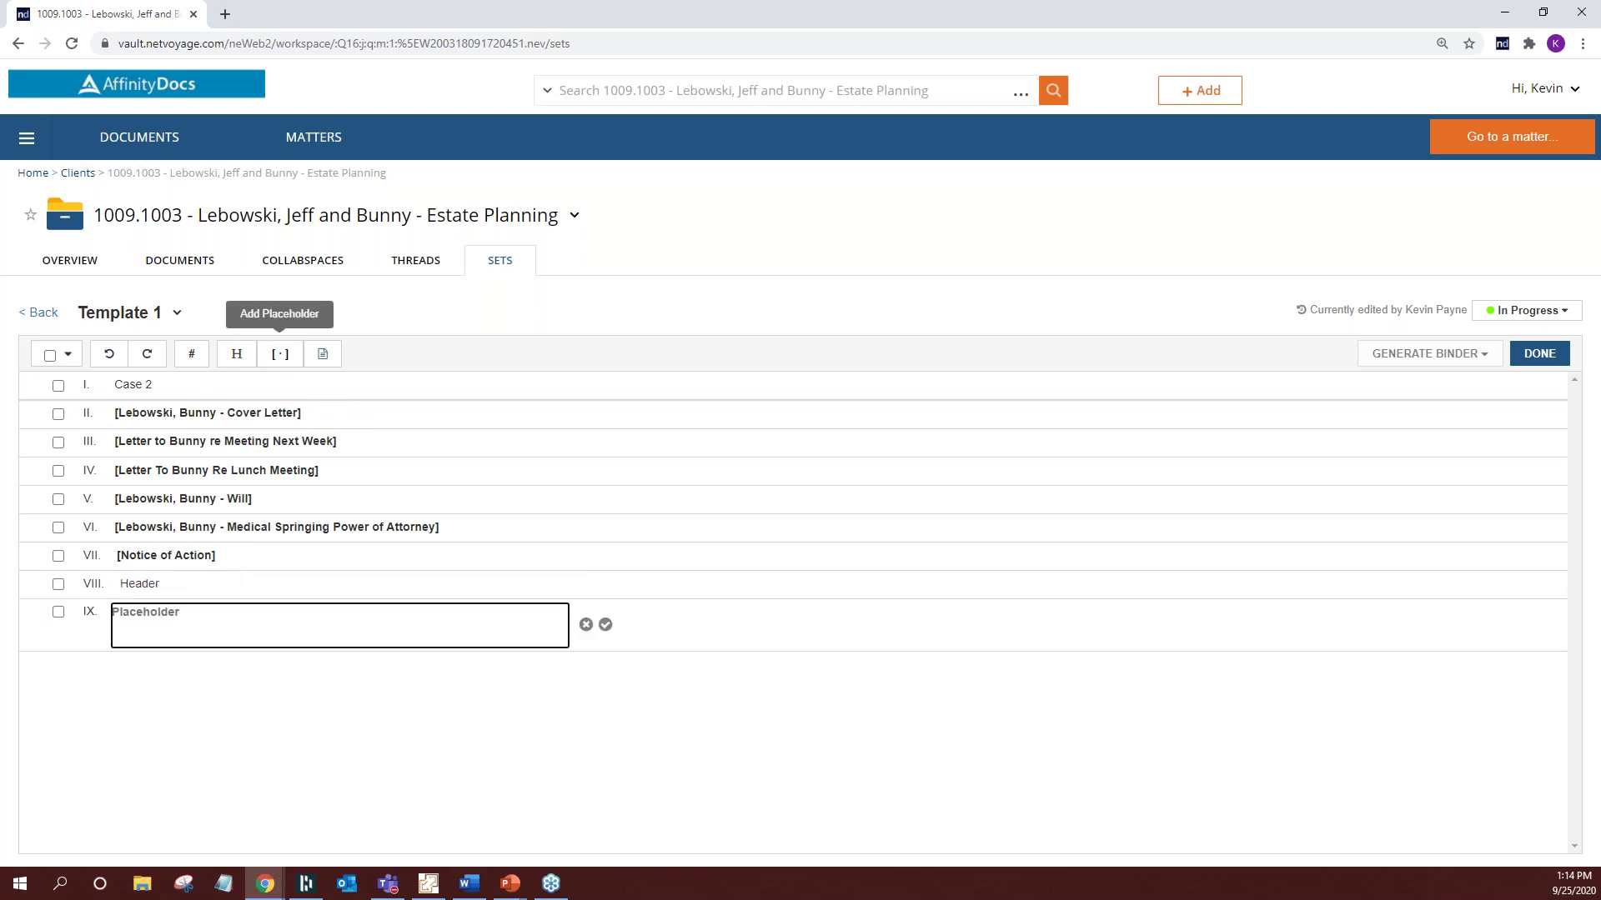
{"action": "left_click", "coordinate": [324, 354]}
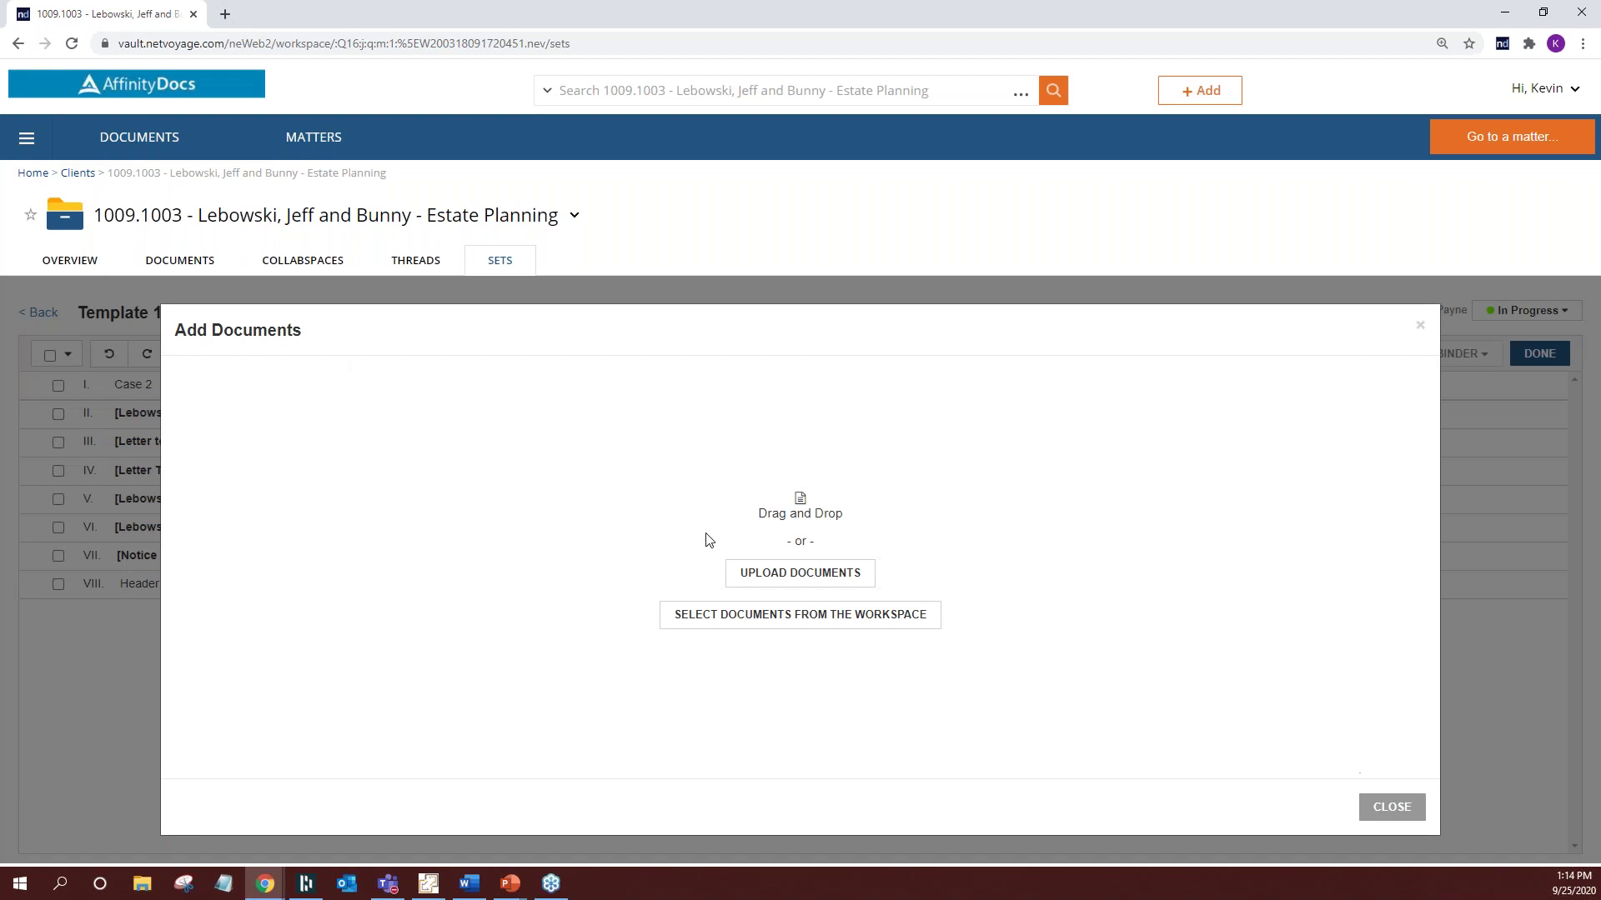
{"action": "left_click", "coordinate": [1408, 809]}
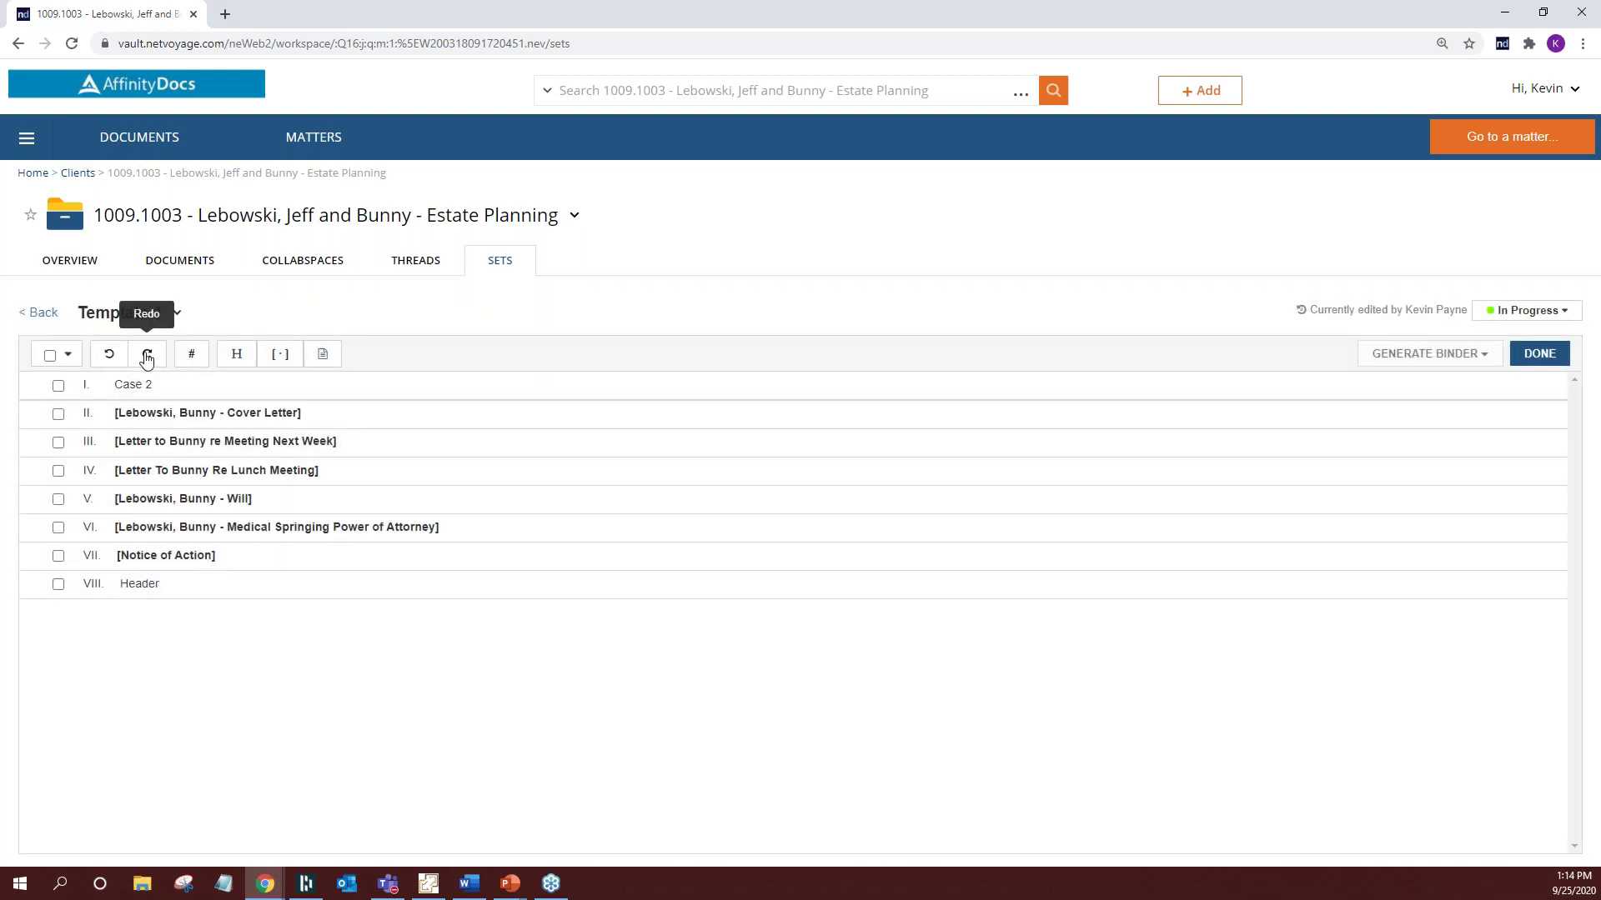
{"action": "left_click", "coordinate": [191, 354]}
{"action": "left_click", "coordinate": [735, 528]}
{"action": "left_click", "coordinate": [801, 531]}
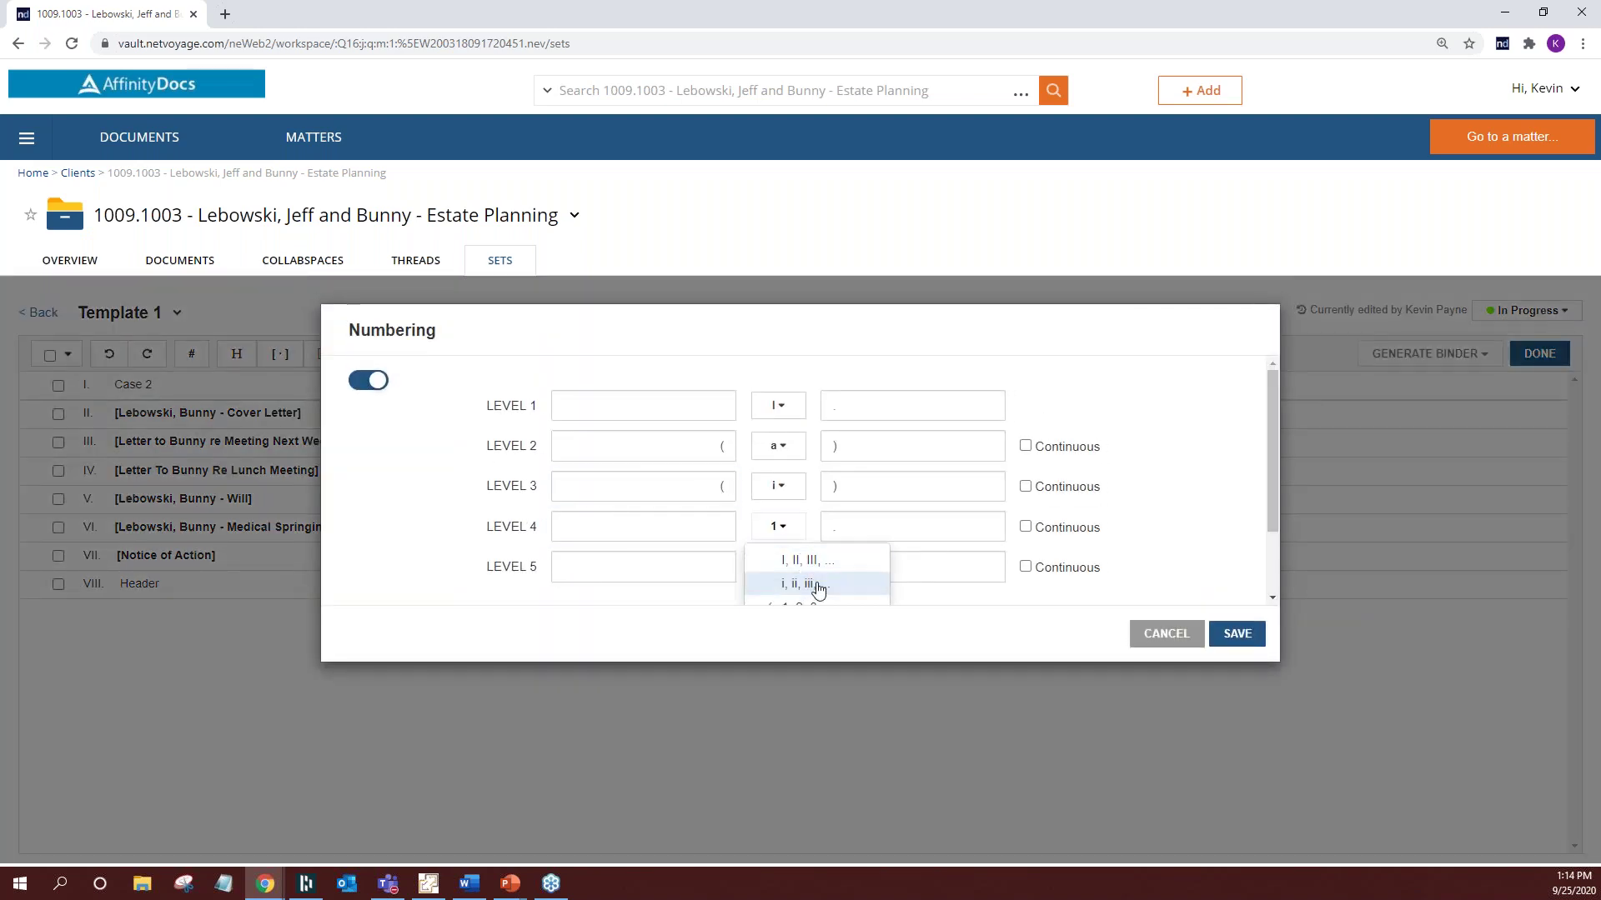
{"action": "left_click", "coordinate": [816, 585]}
{"action": "left_click", "coordinate": [1189, 627]}
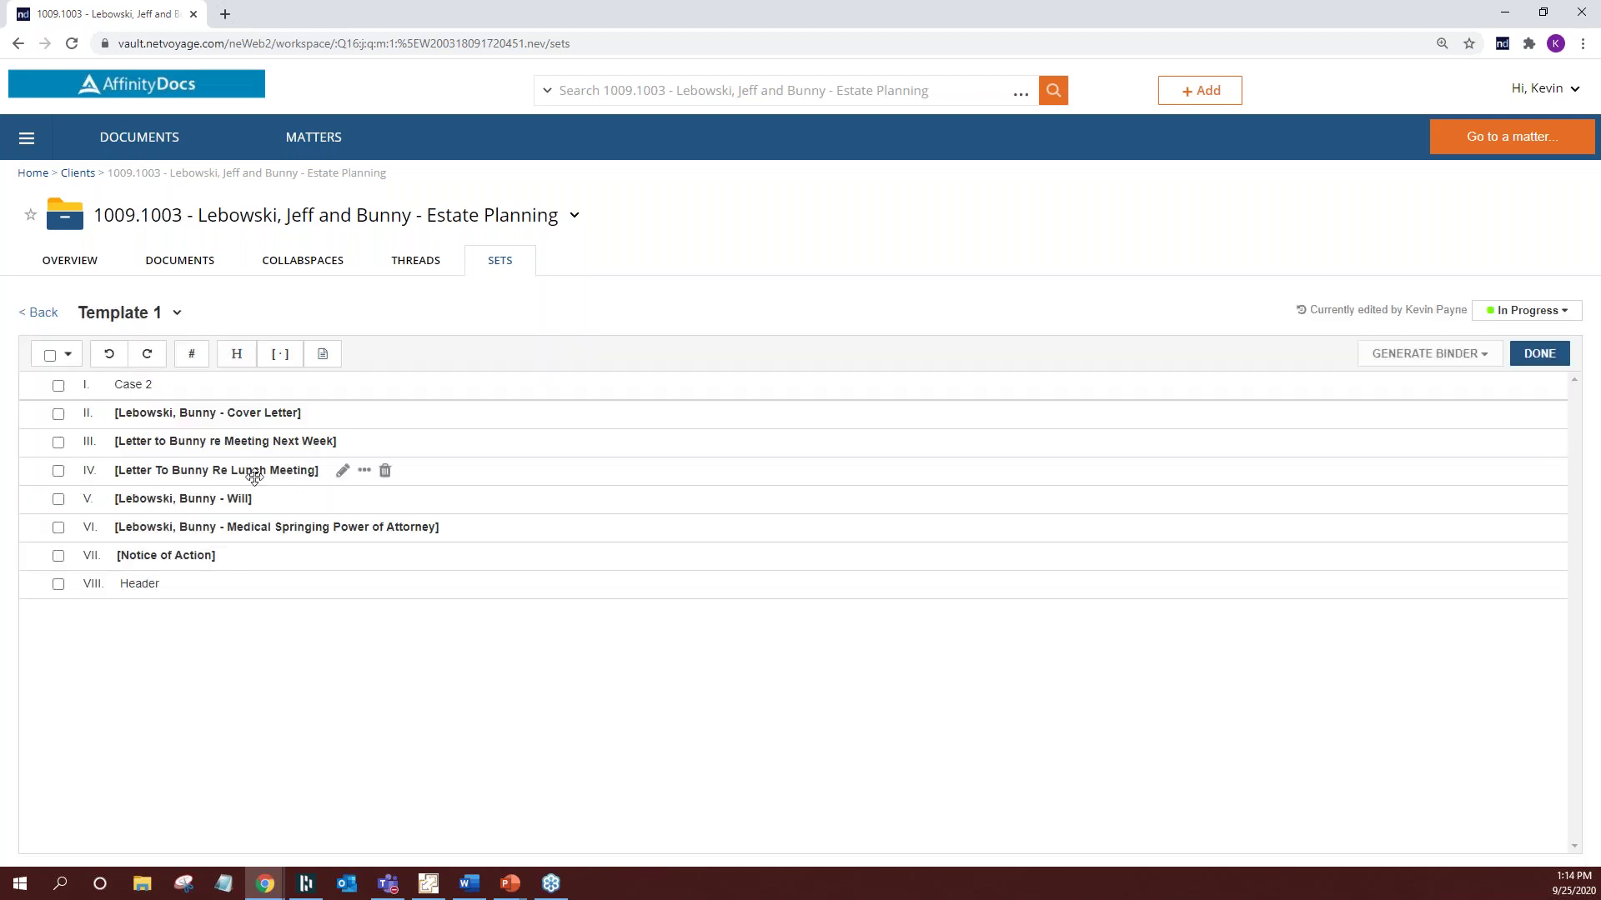
Duplicate the "Lunch Meeting" letter placeholder in "Template 1" and keep the copy's name
{"action": "left_click", "coordinate": [364, 471]}
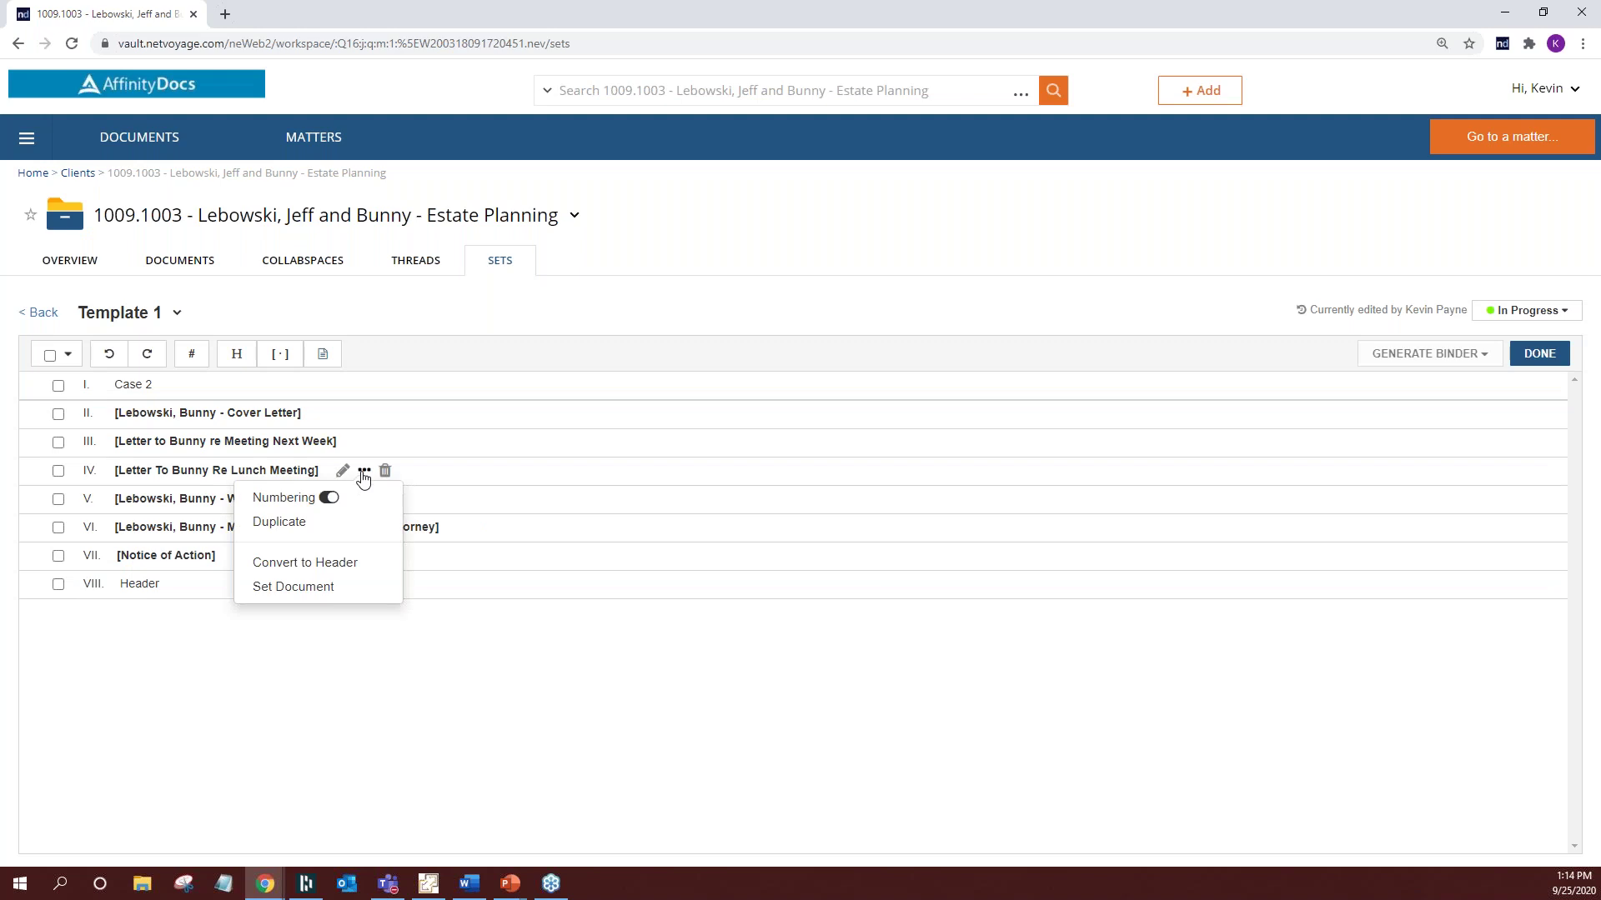
{"action": "left_click", "coordinate": [317, 529]}
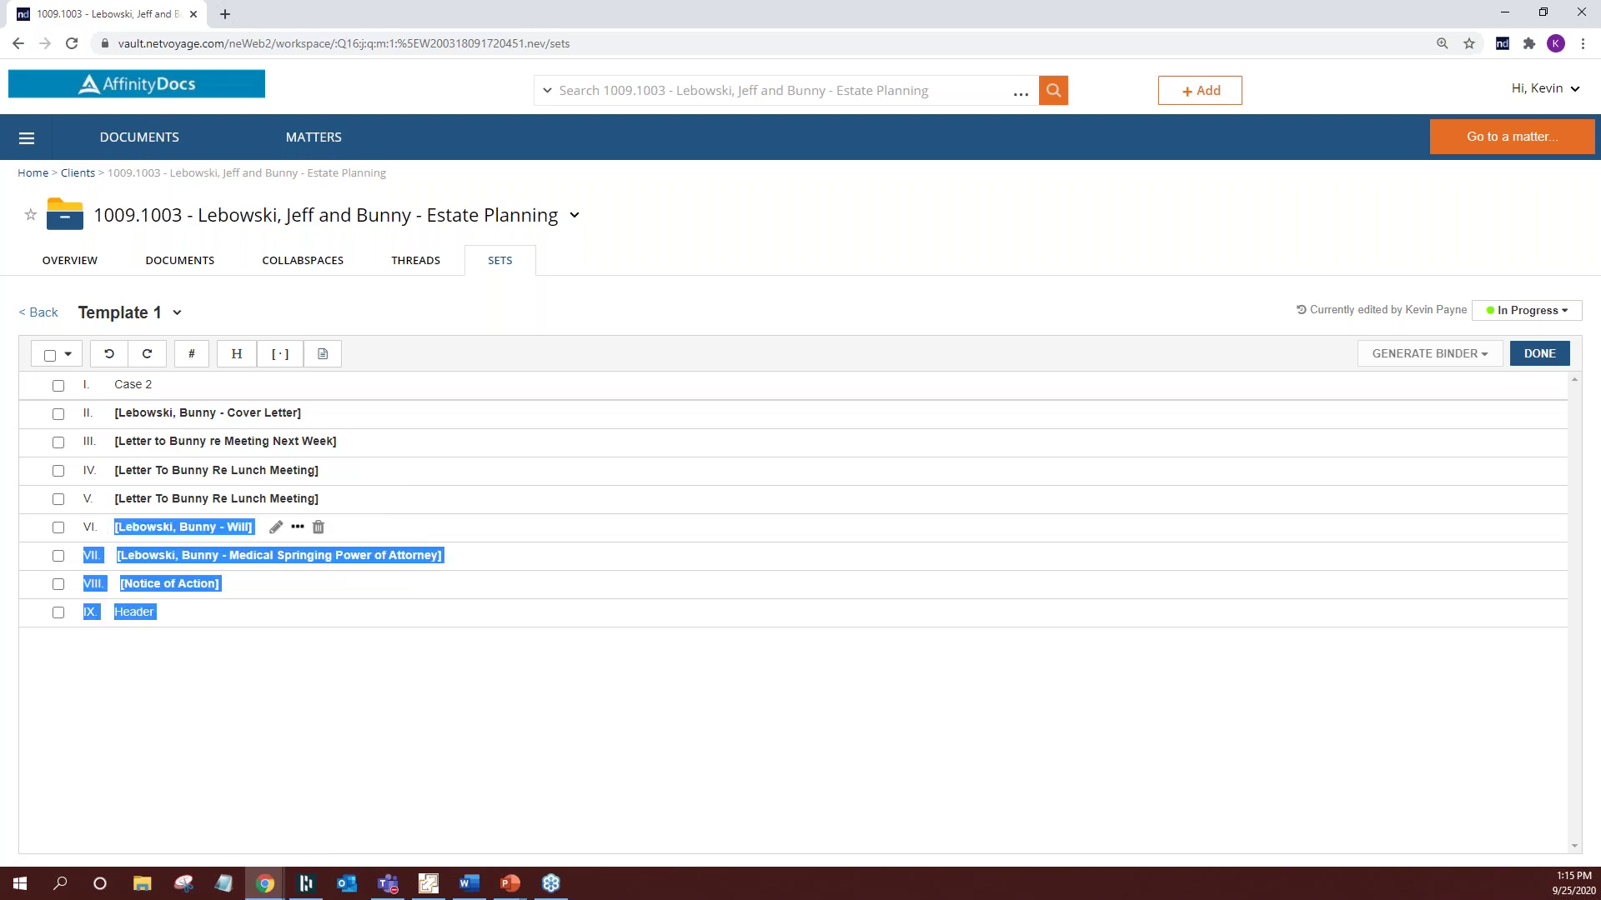
{"action": "left_click", "coordinate": [343, 498]}
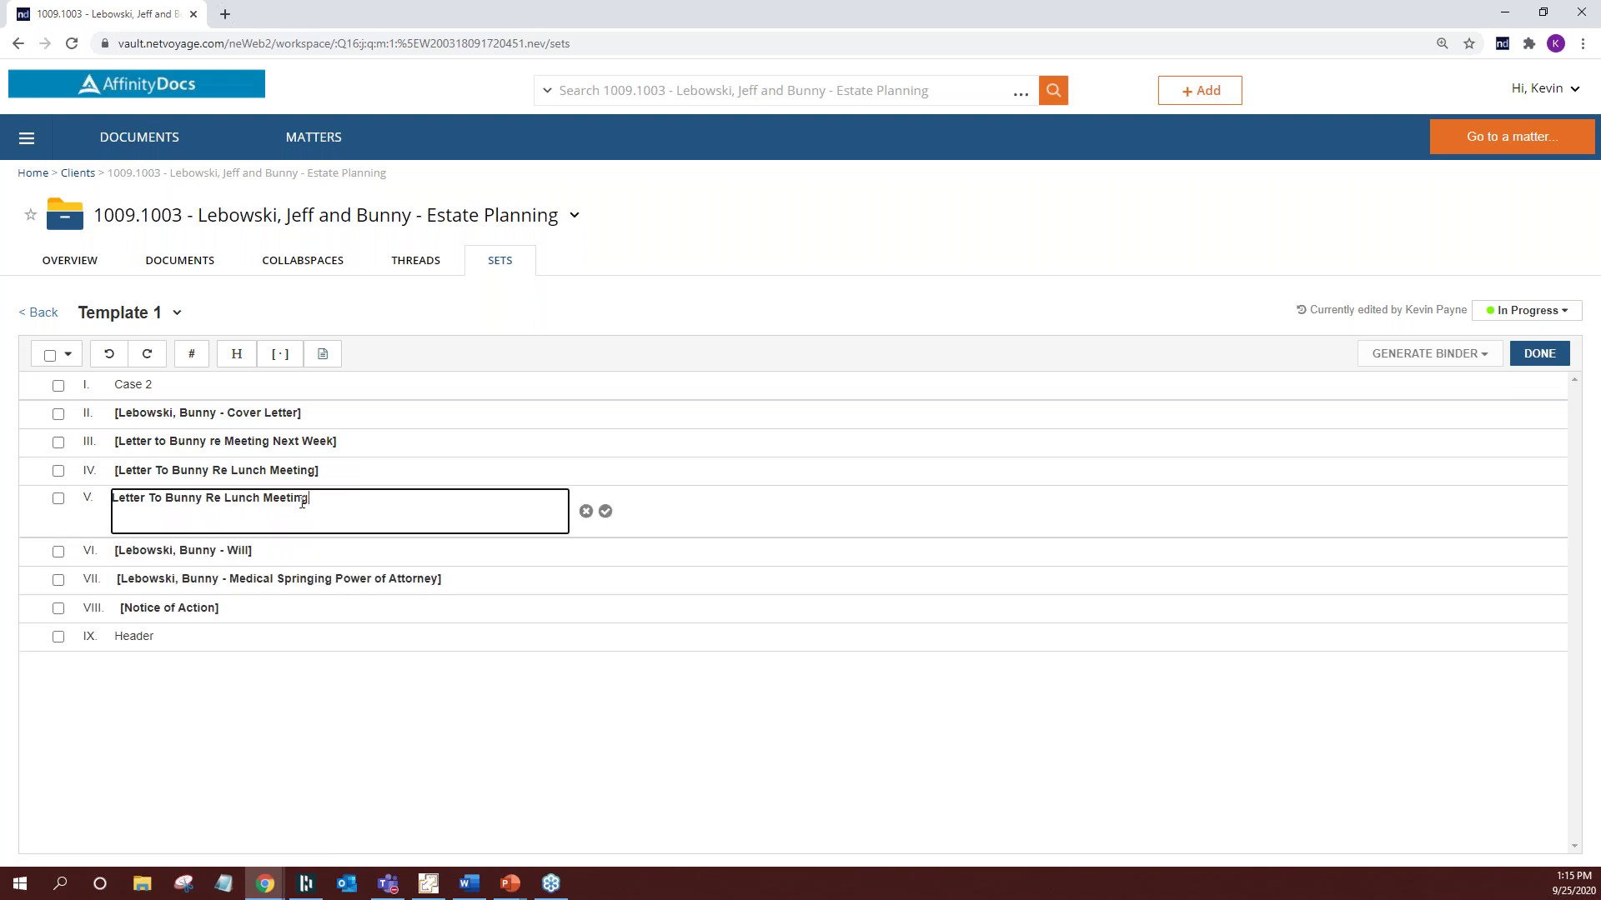
{"action": "left_click", "coordinate": [605, 511]}
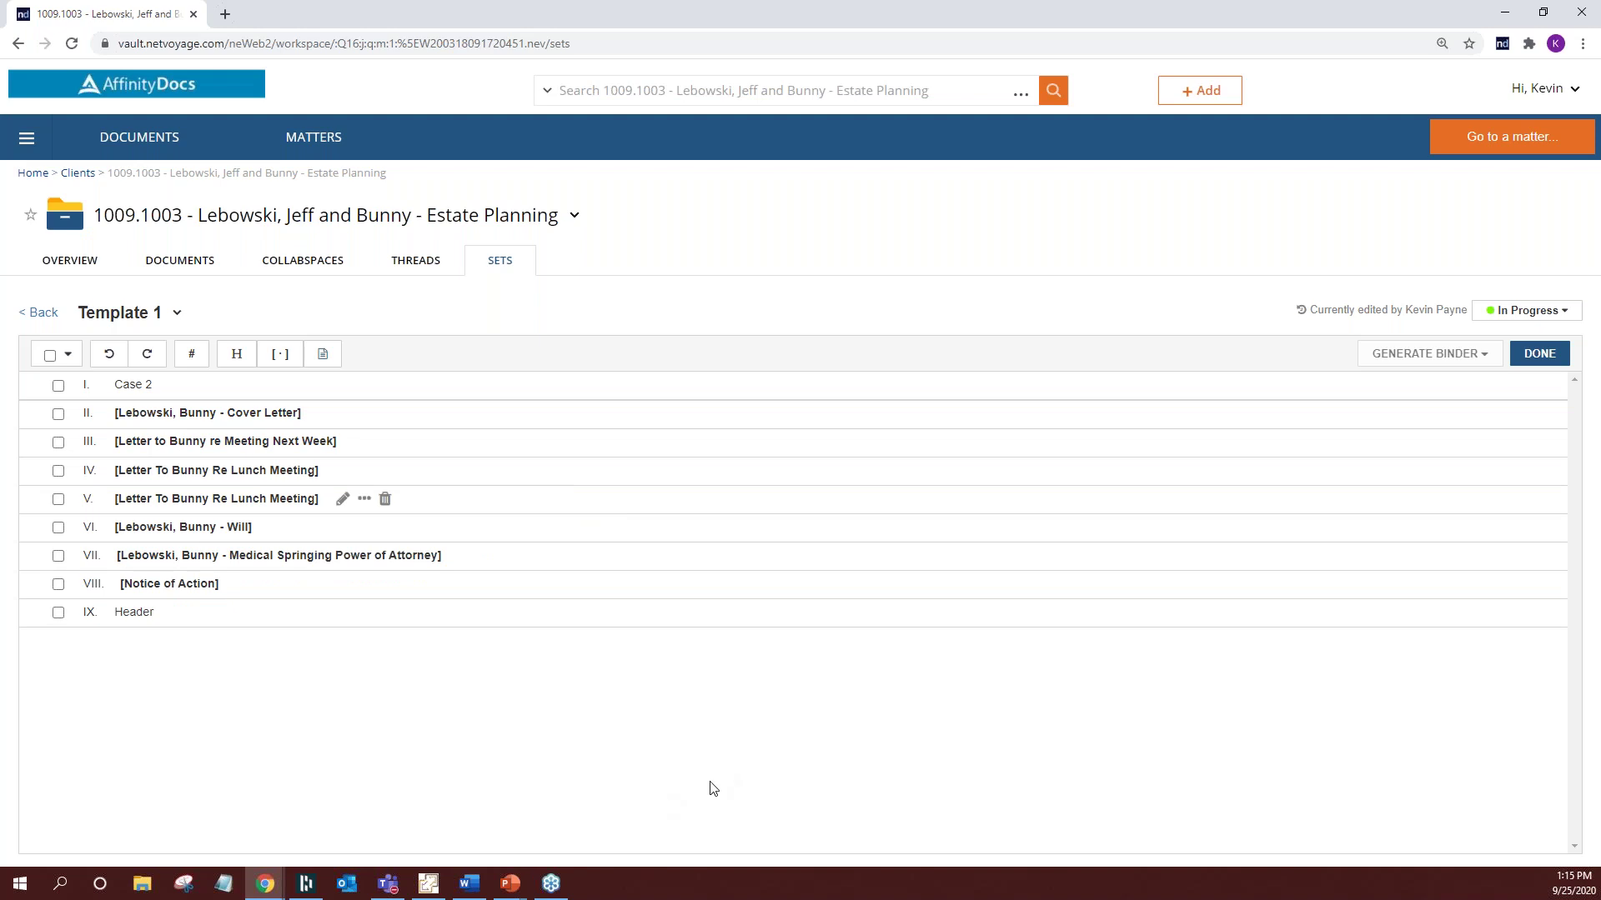